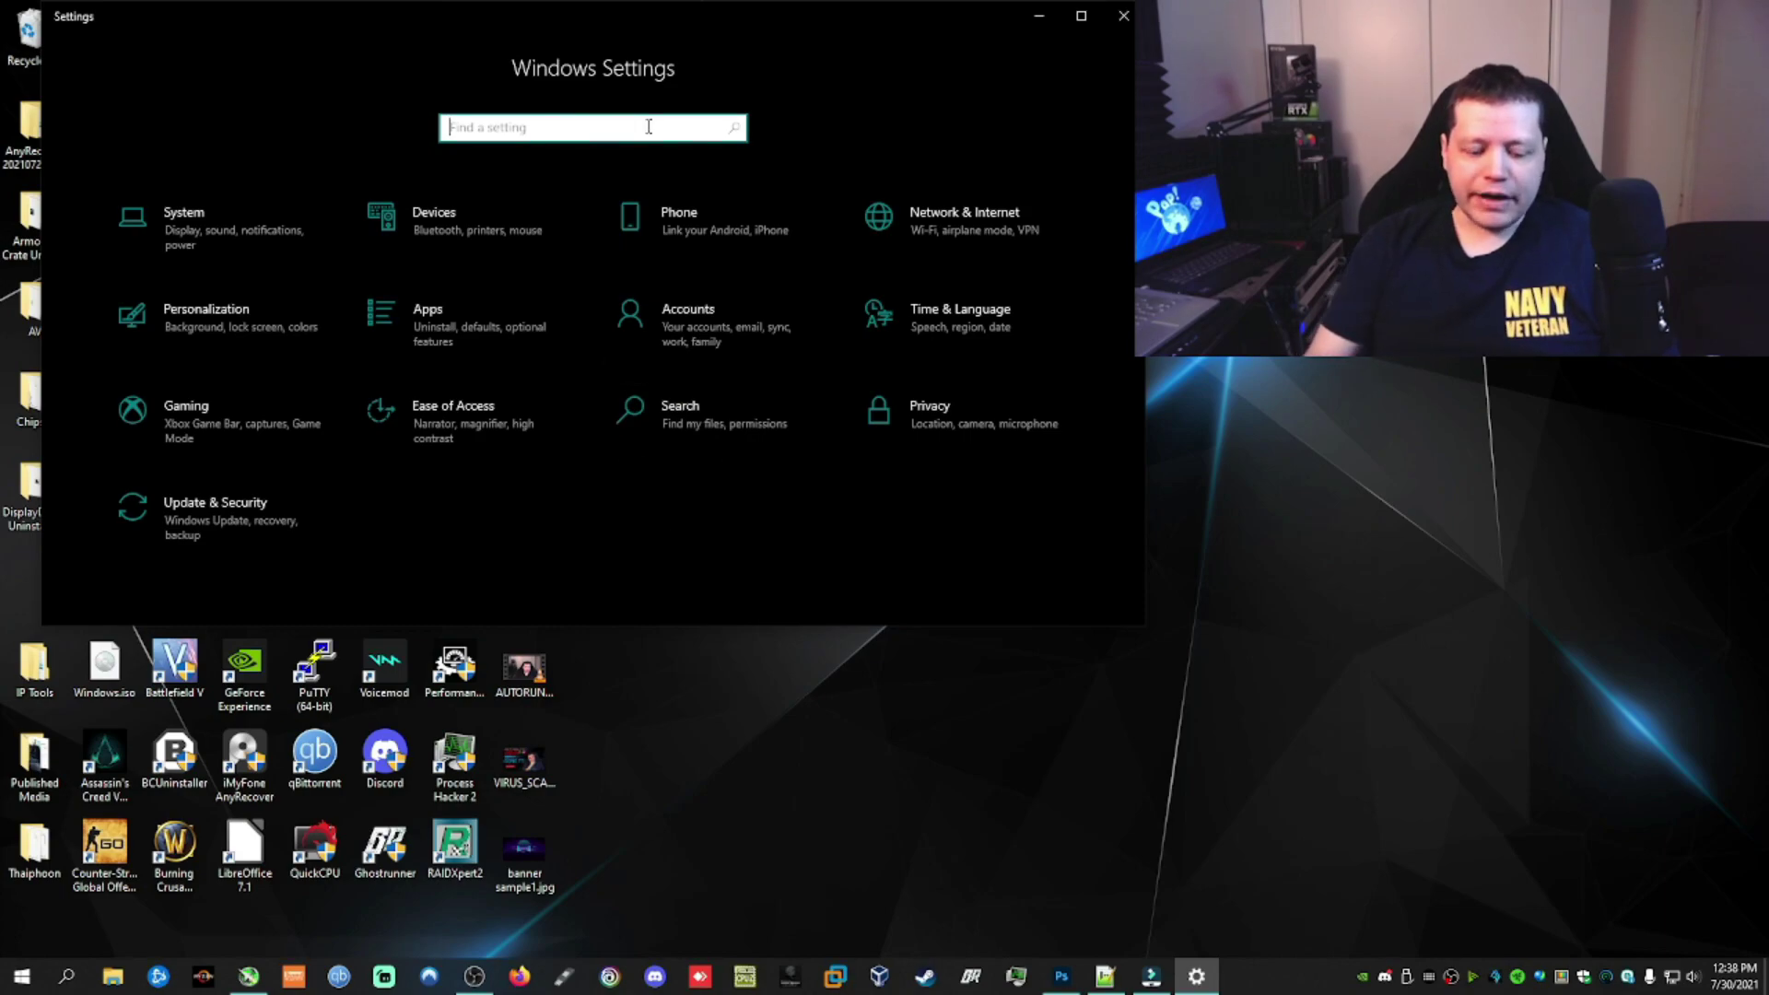
pyautogui.write('POWER')
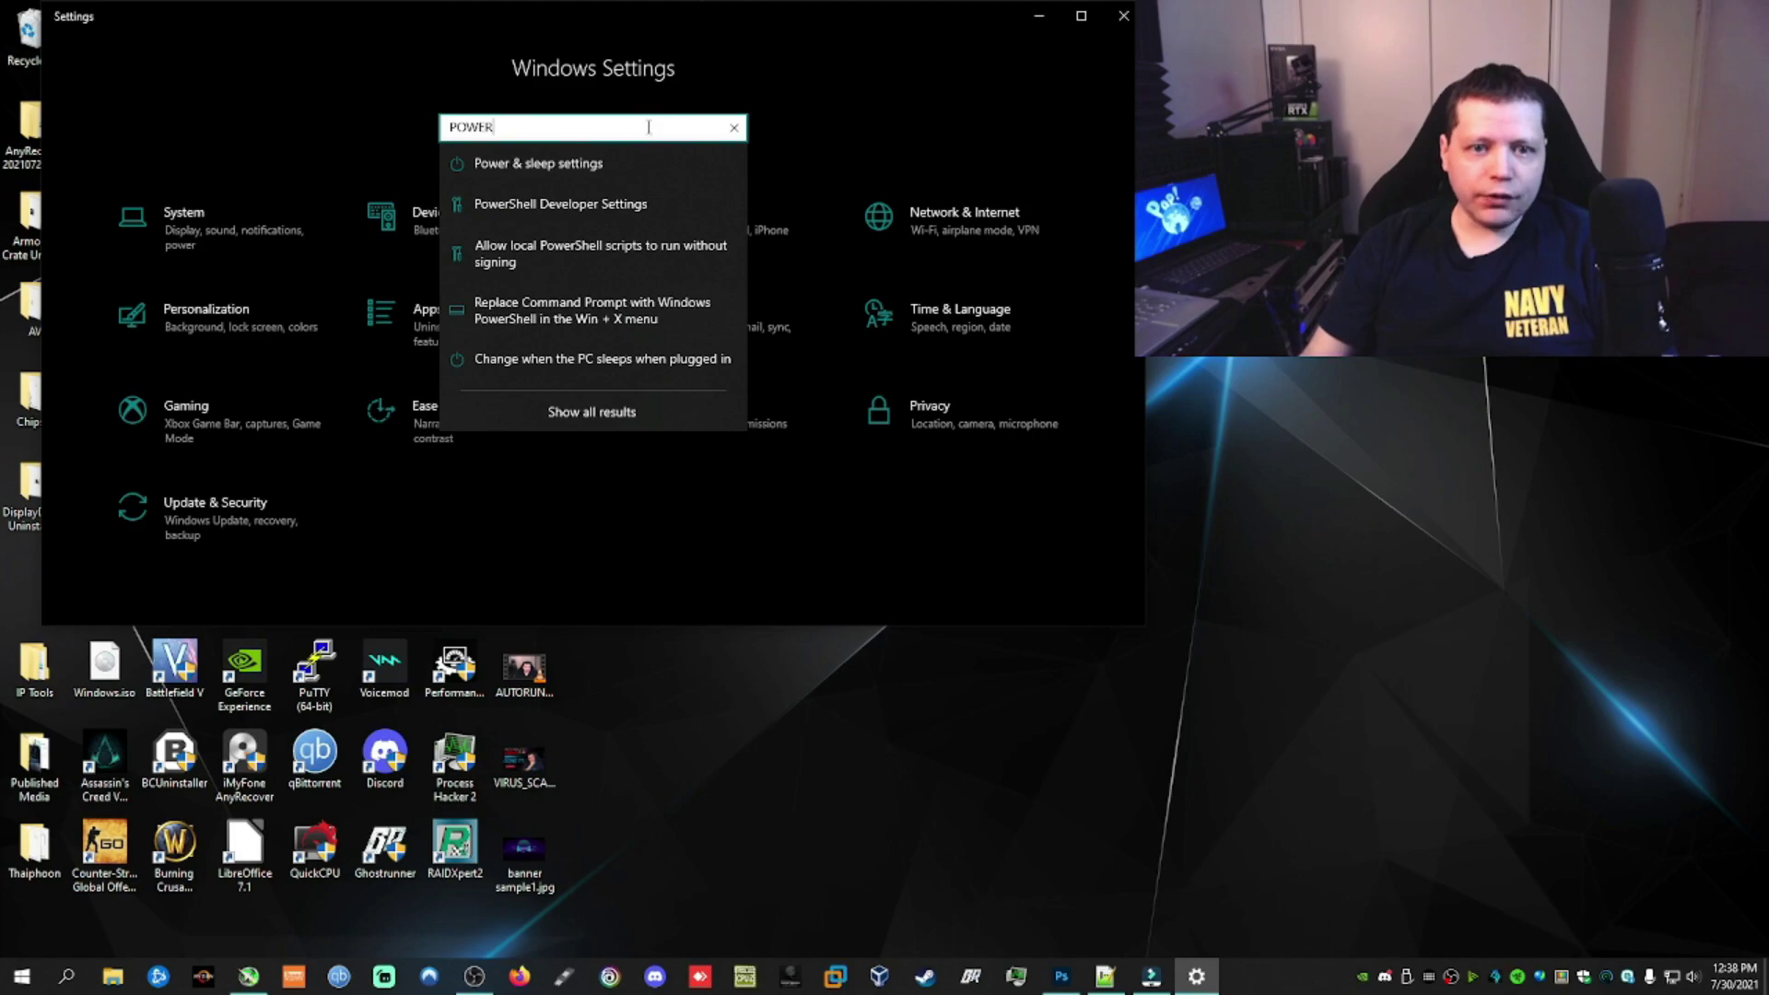
pyautogui.press('BackSpace')
pyautogui.press('BackSpace')
pyautogui.press('BackSpace')
pyautogui.press('BackSpace')
pyautogui.press('BackSpace')
# Search the Windows settings for CONTROL PANEL and open Control Panel
pyautogui.write('CONT')
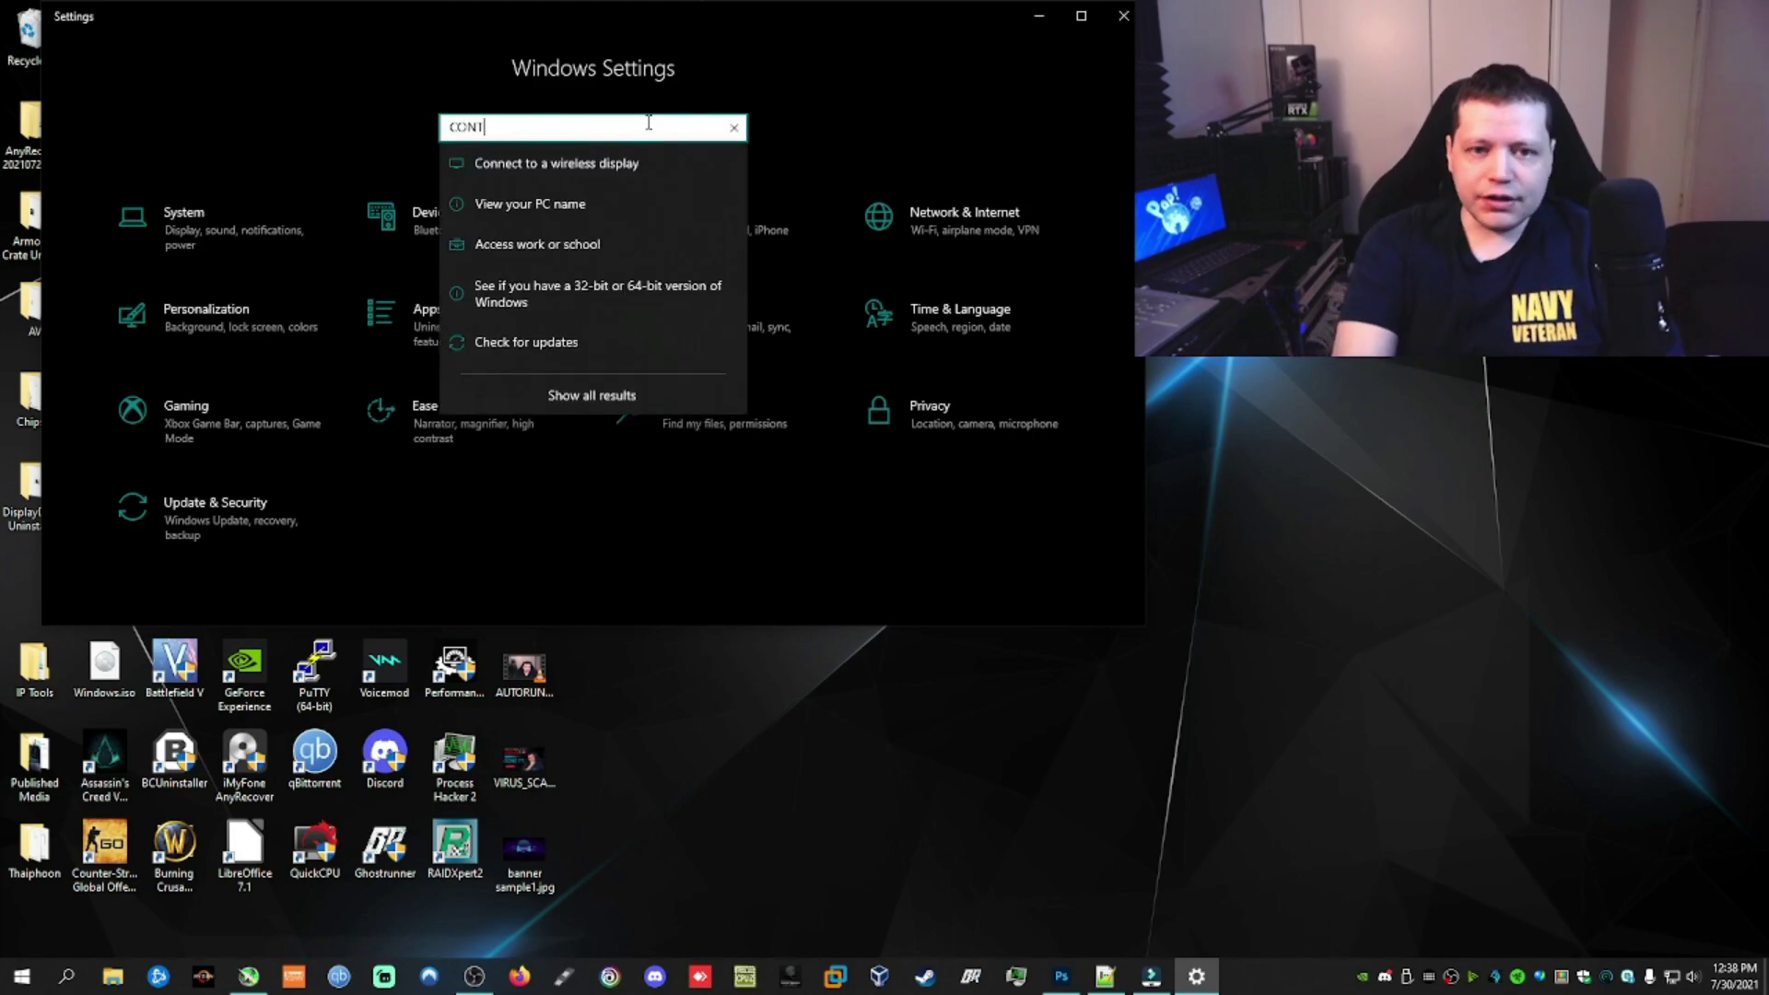
pyautogui.write('ROL PANEL')
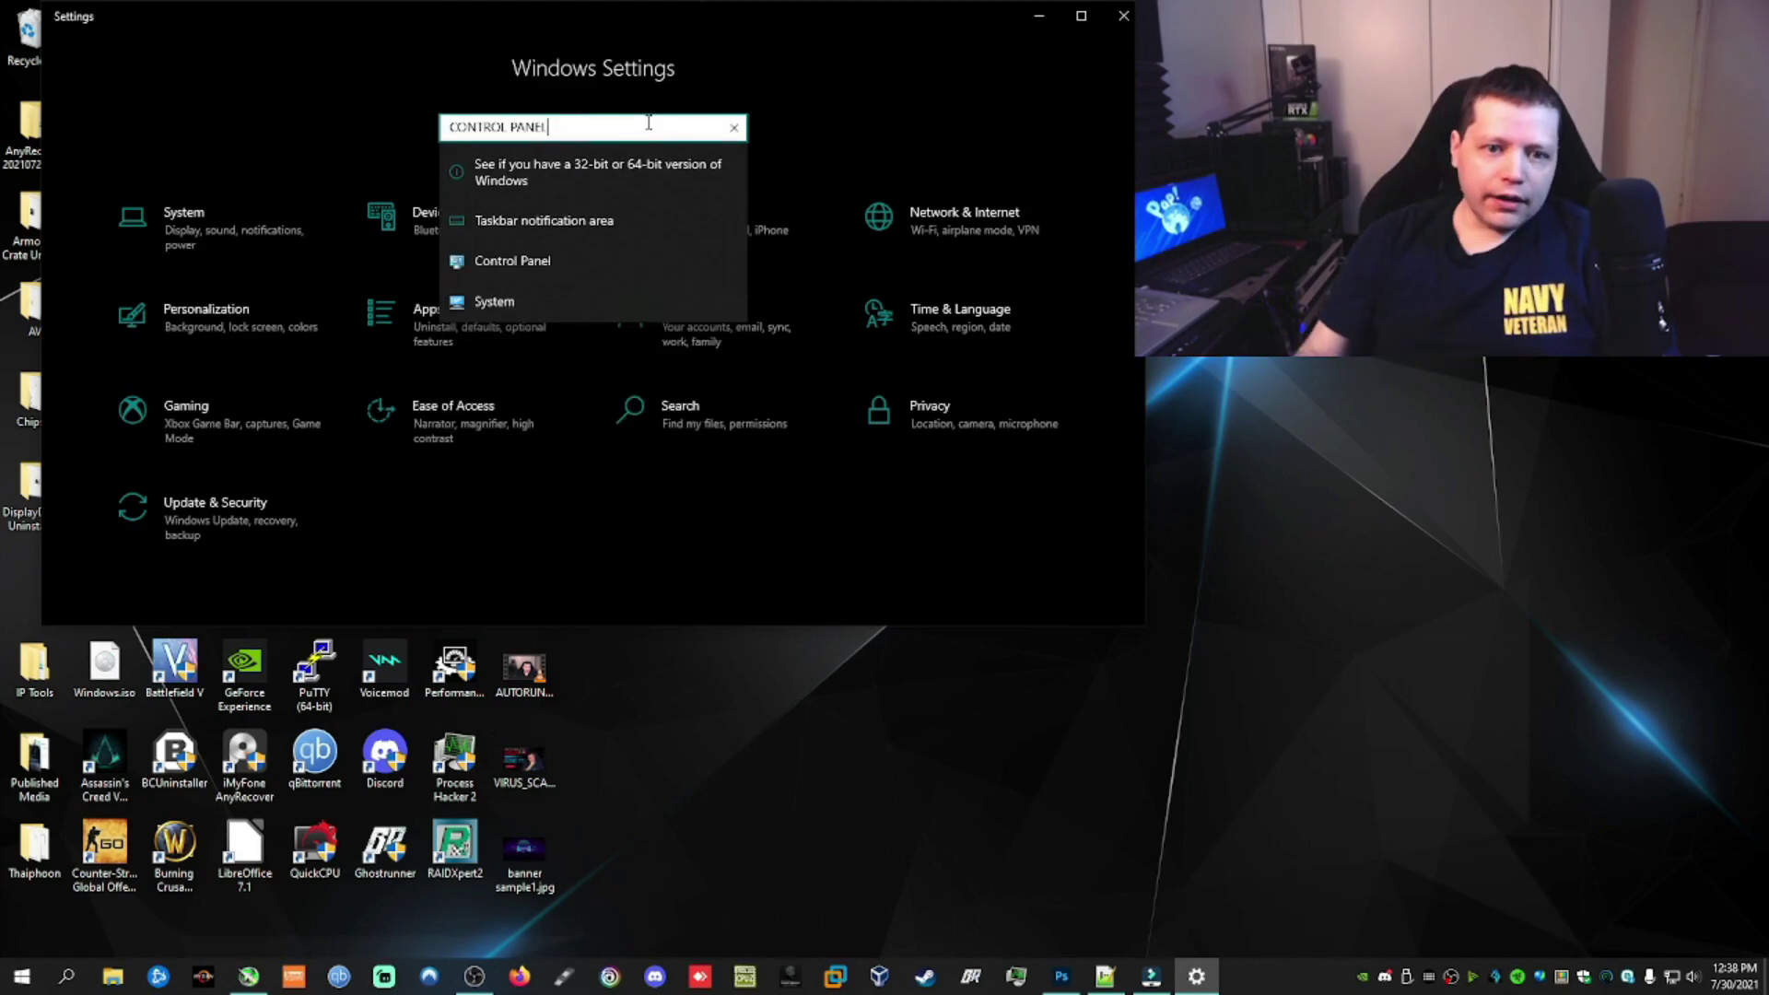
pyautogui.click(590, 267)
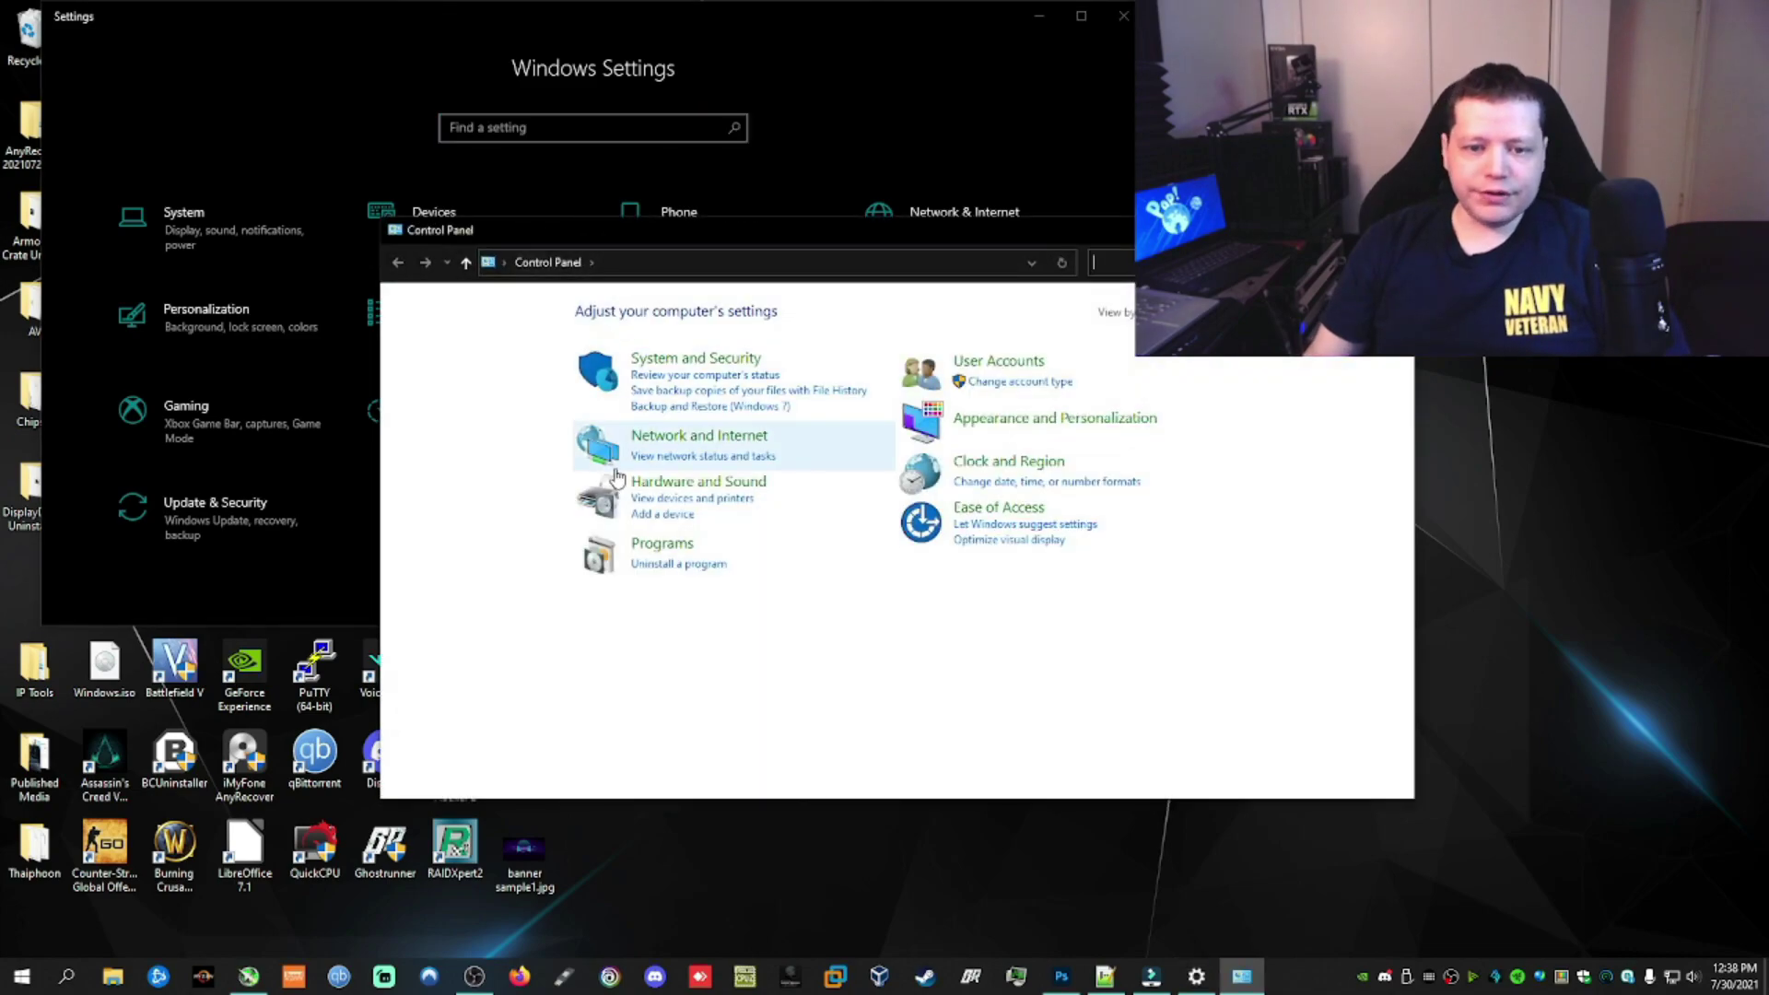
# Display all Control Panel items as large icons, look over the list, and close both the Control Panel and Settings windows
pyautogui.click(1162, 312)
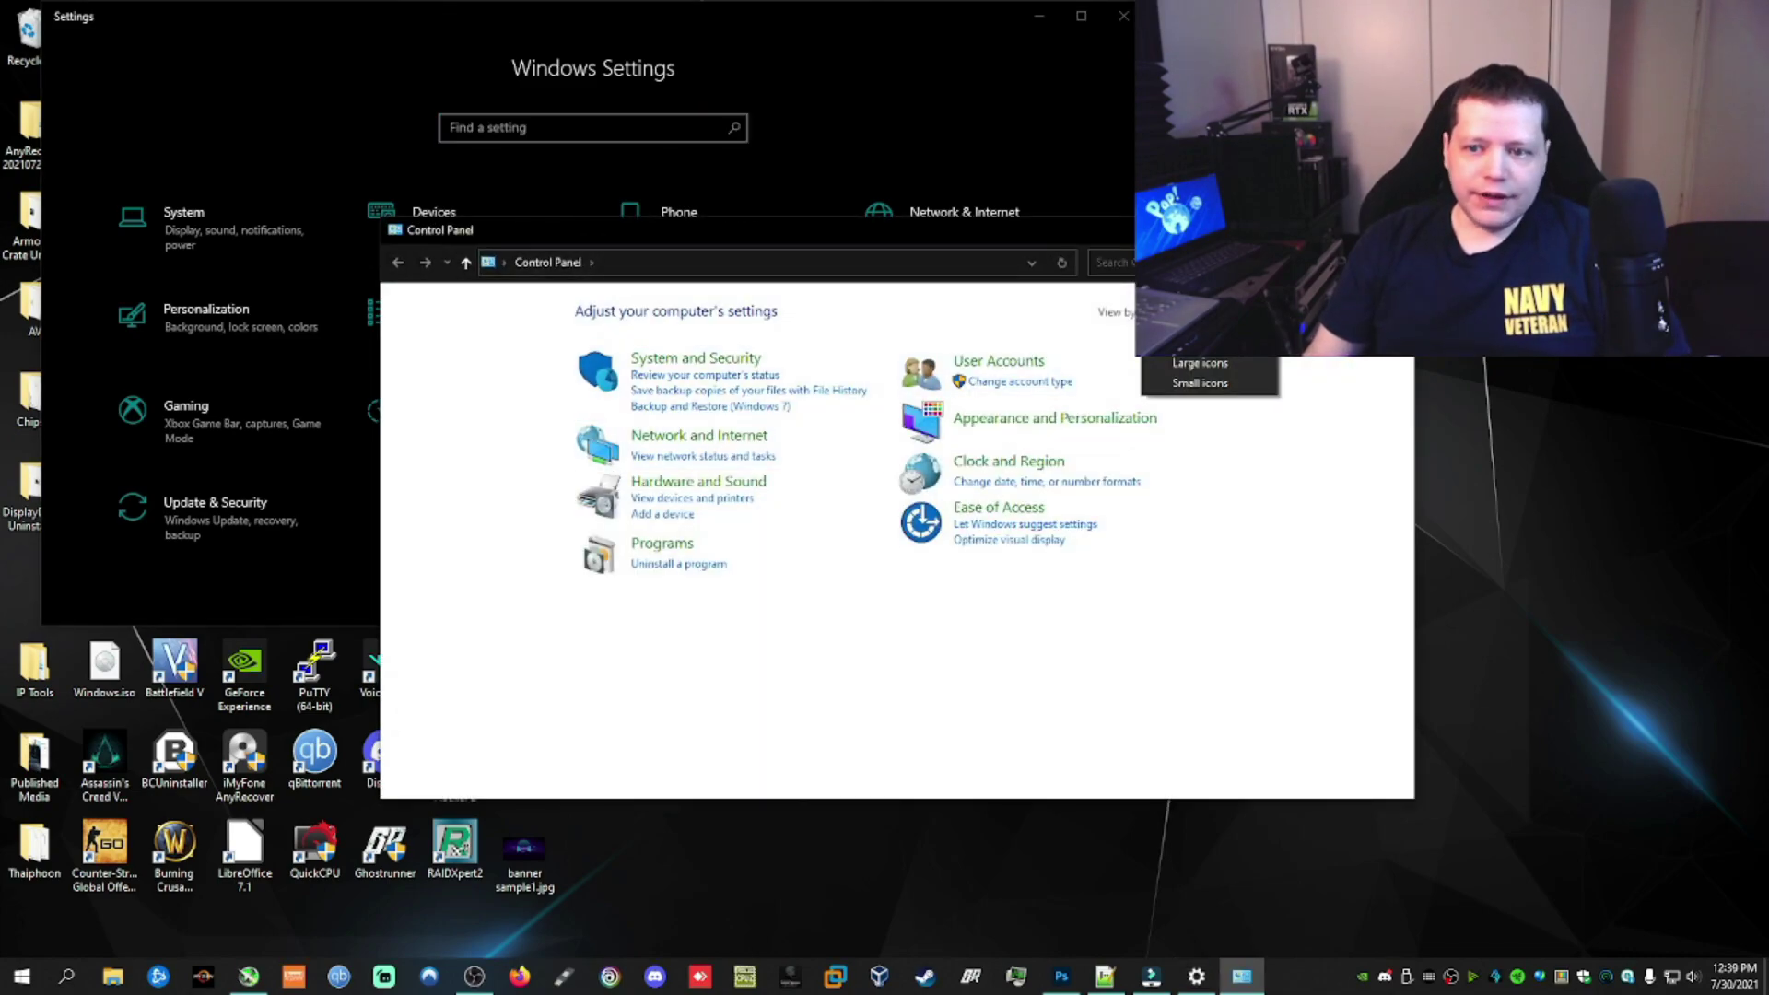
pyautogui.click(1188, 366)
pyautogui.scroll(-1, 728, 409)
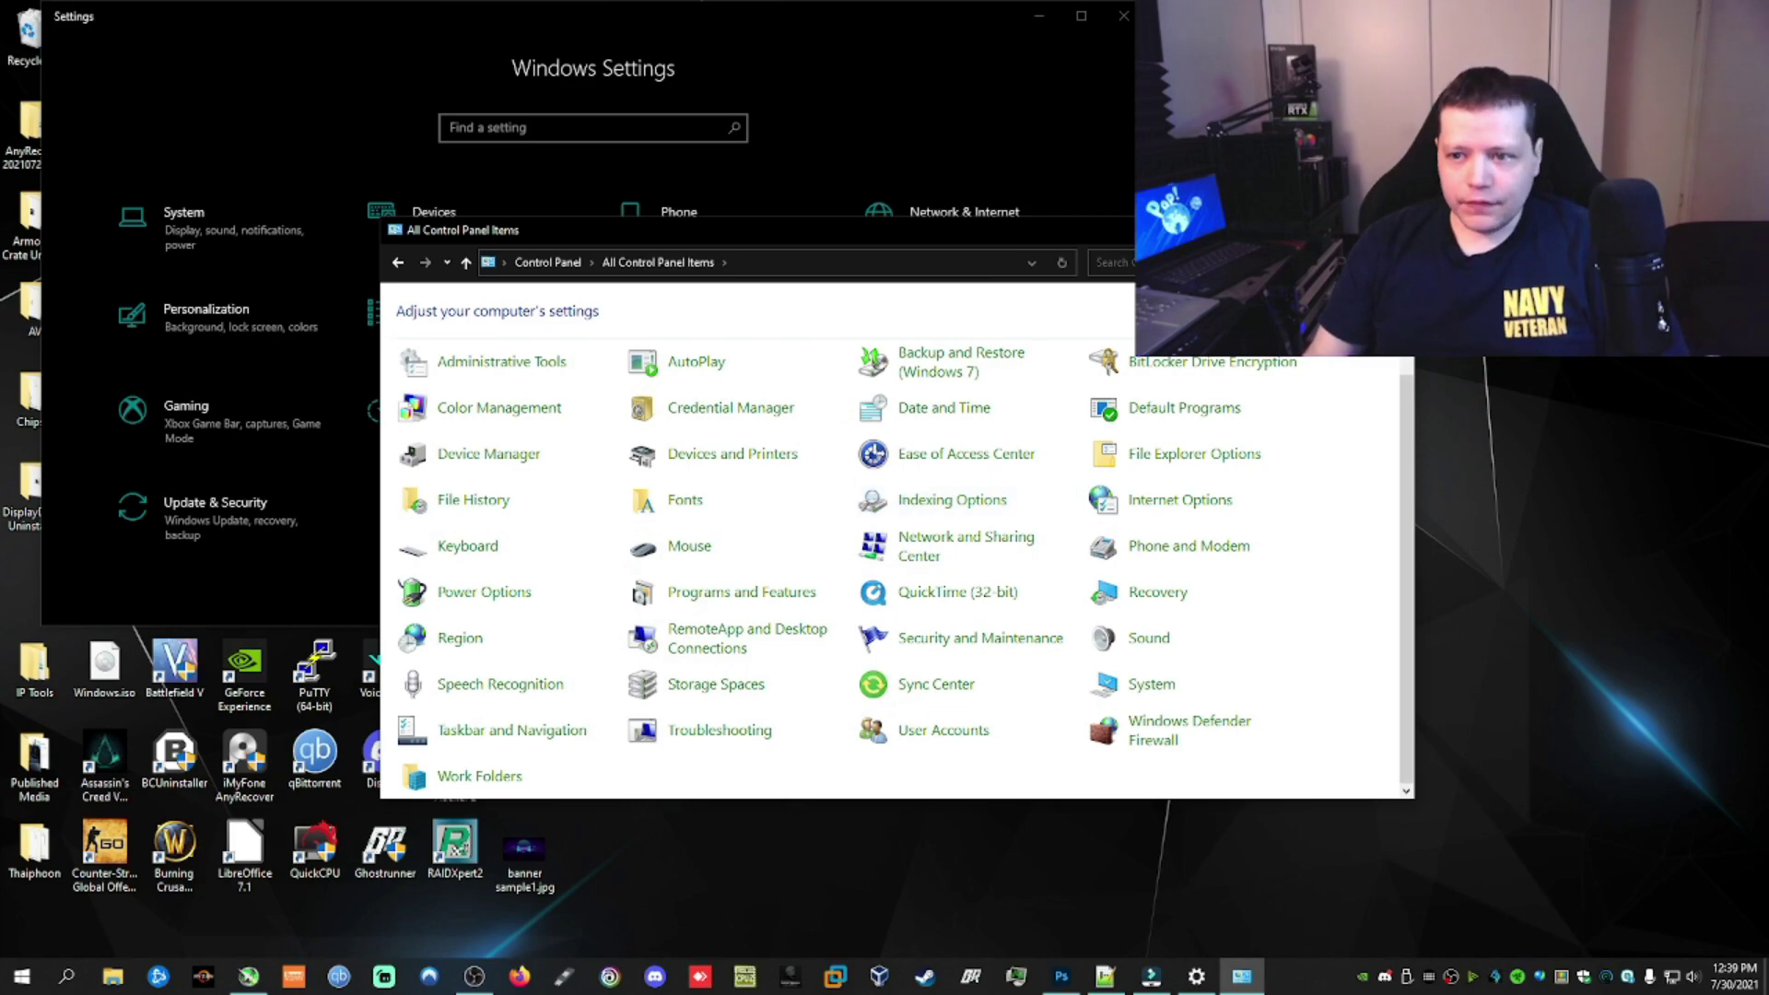
pyautogui.click(1392, 230)
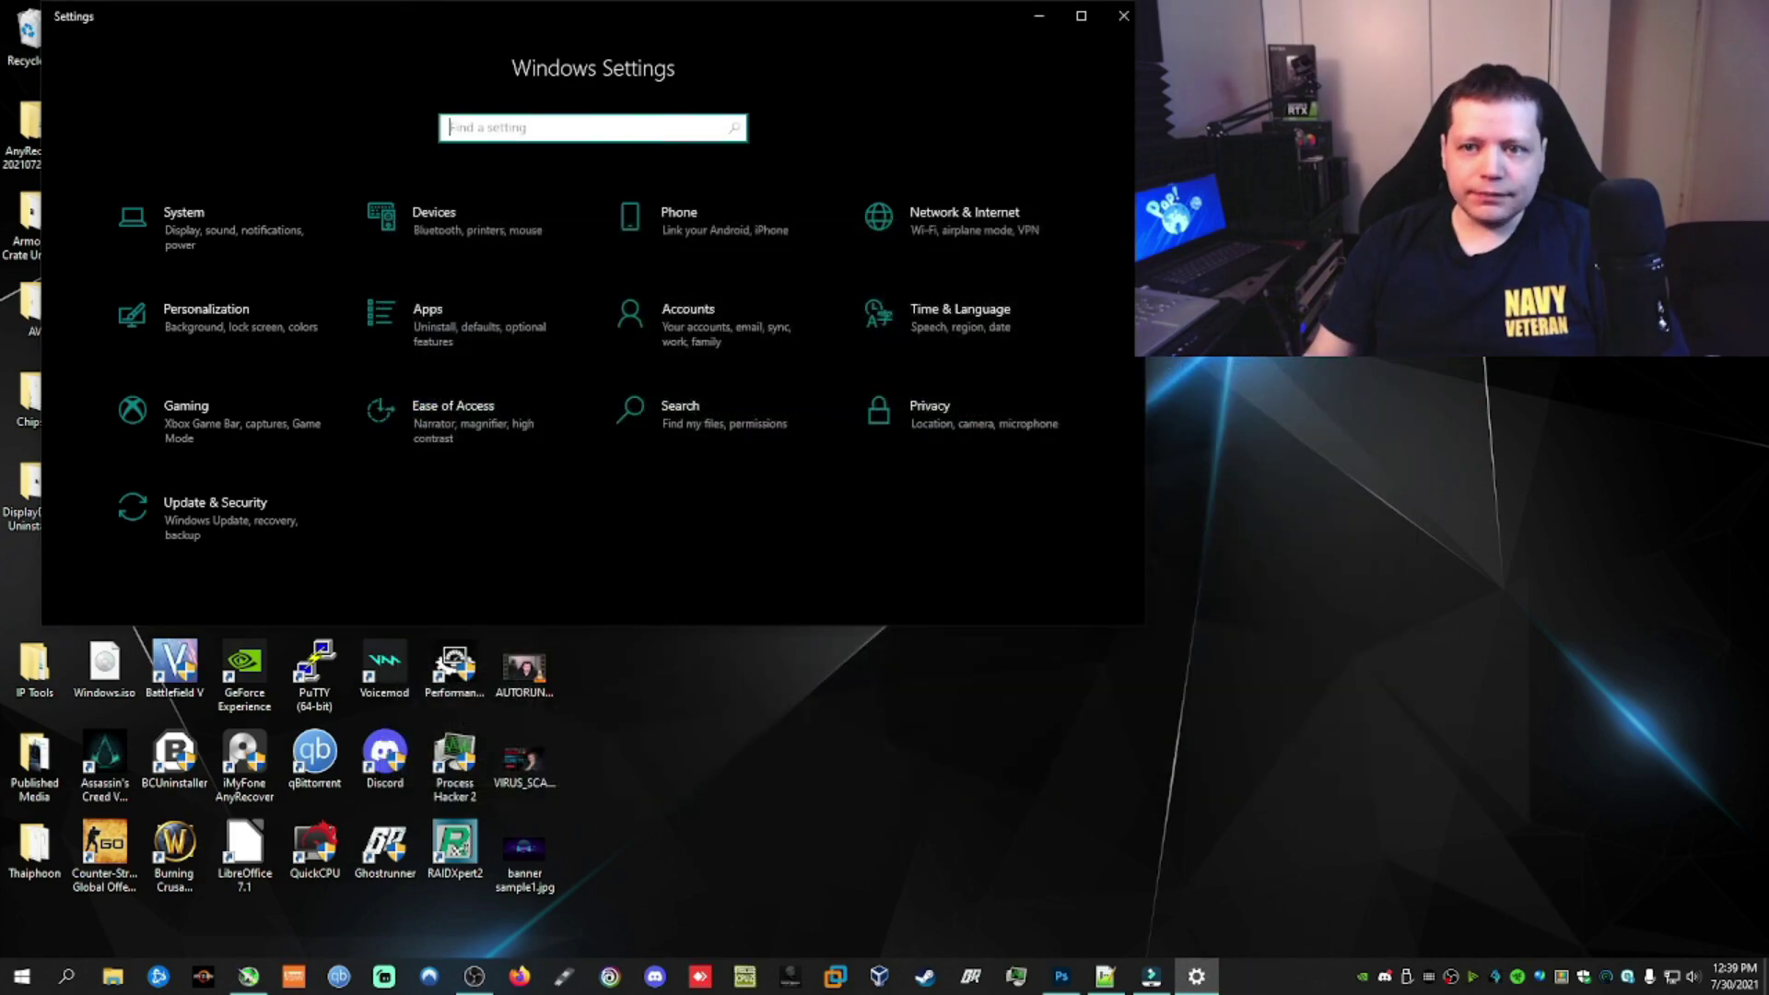
pyautogui.click(1123, 16)
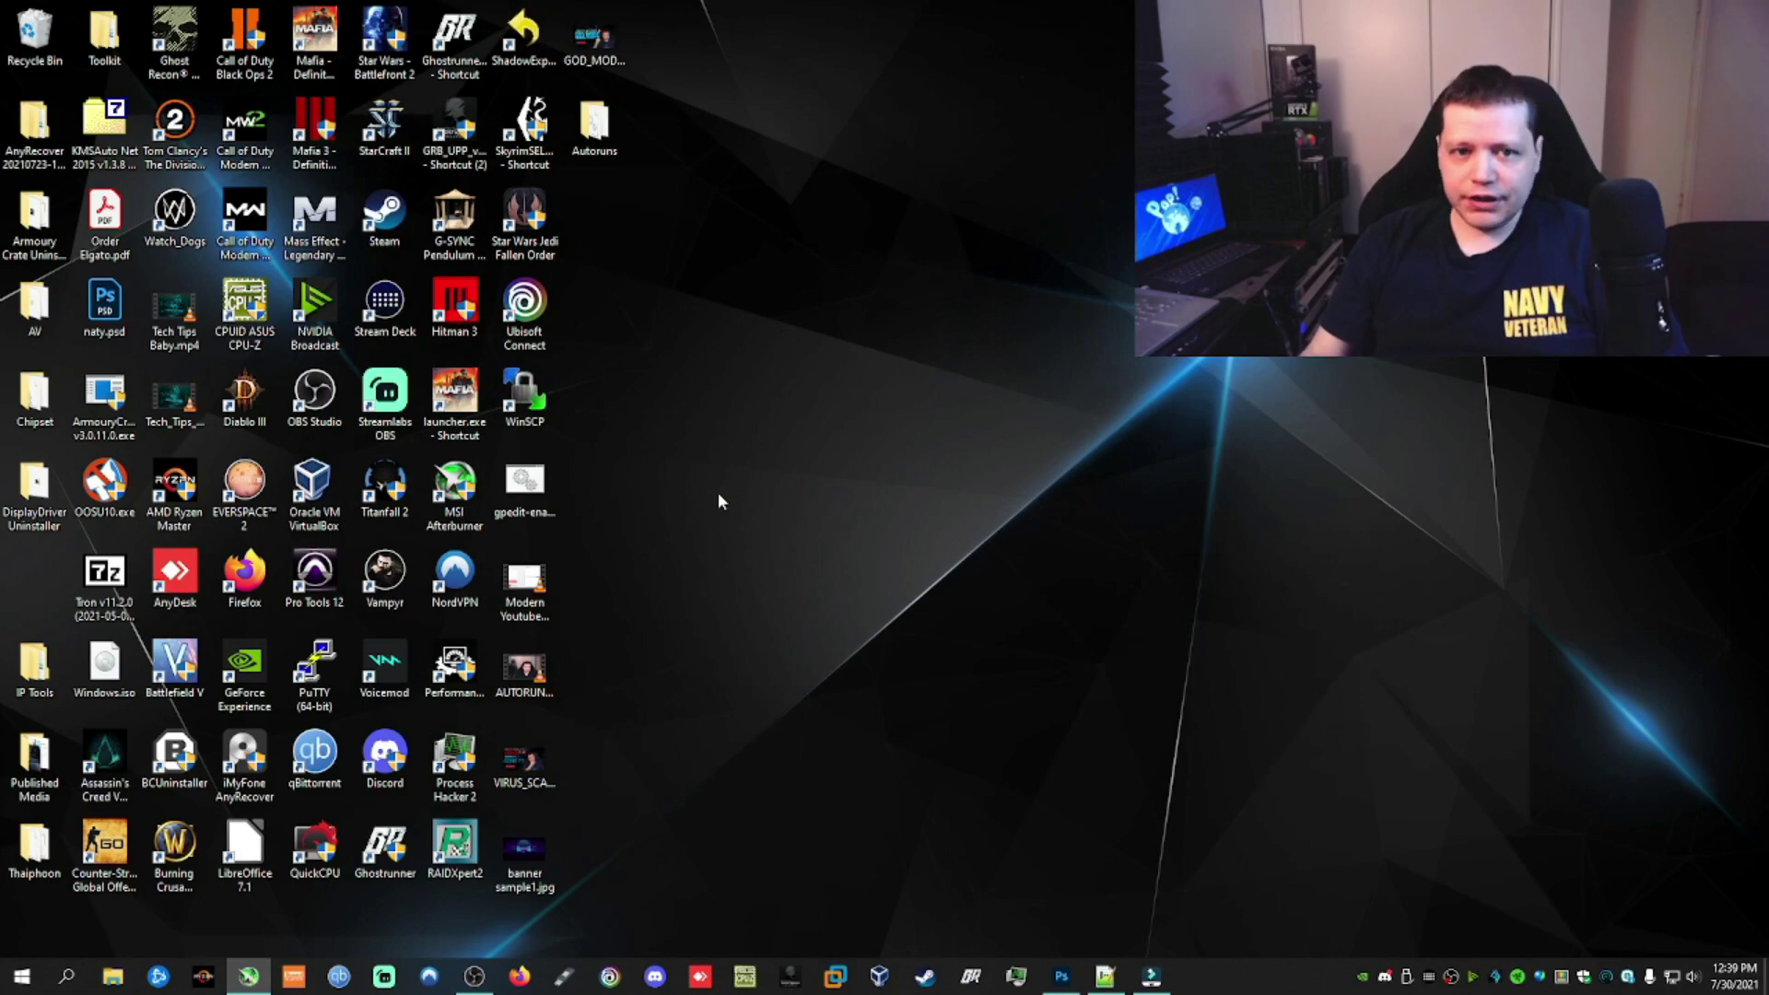
# Create a new folder in the empty area of the desktop, keeping its default name
pyautogui.rightClick(784, 421)
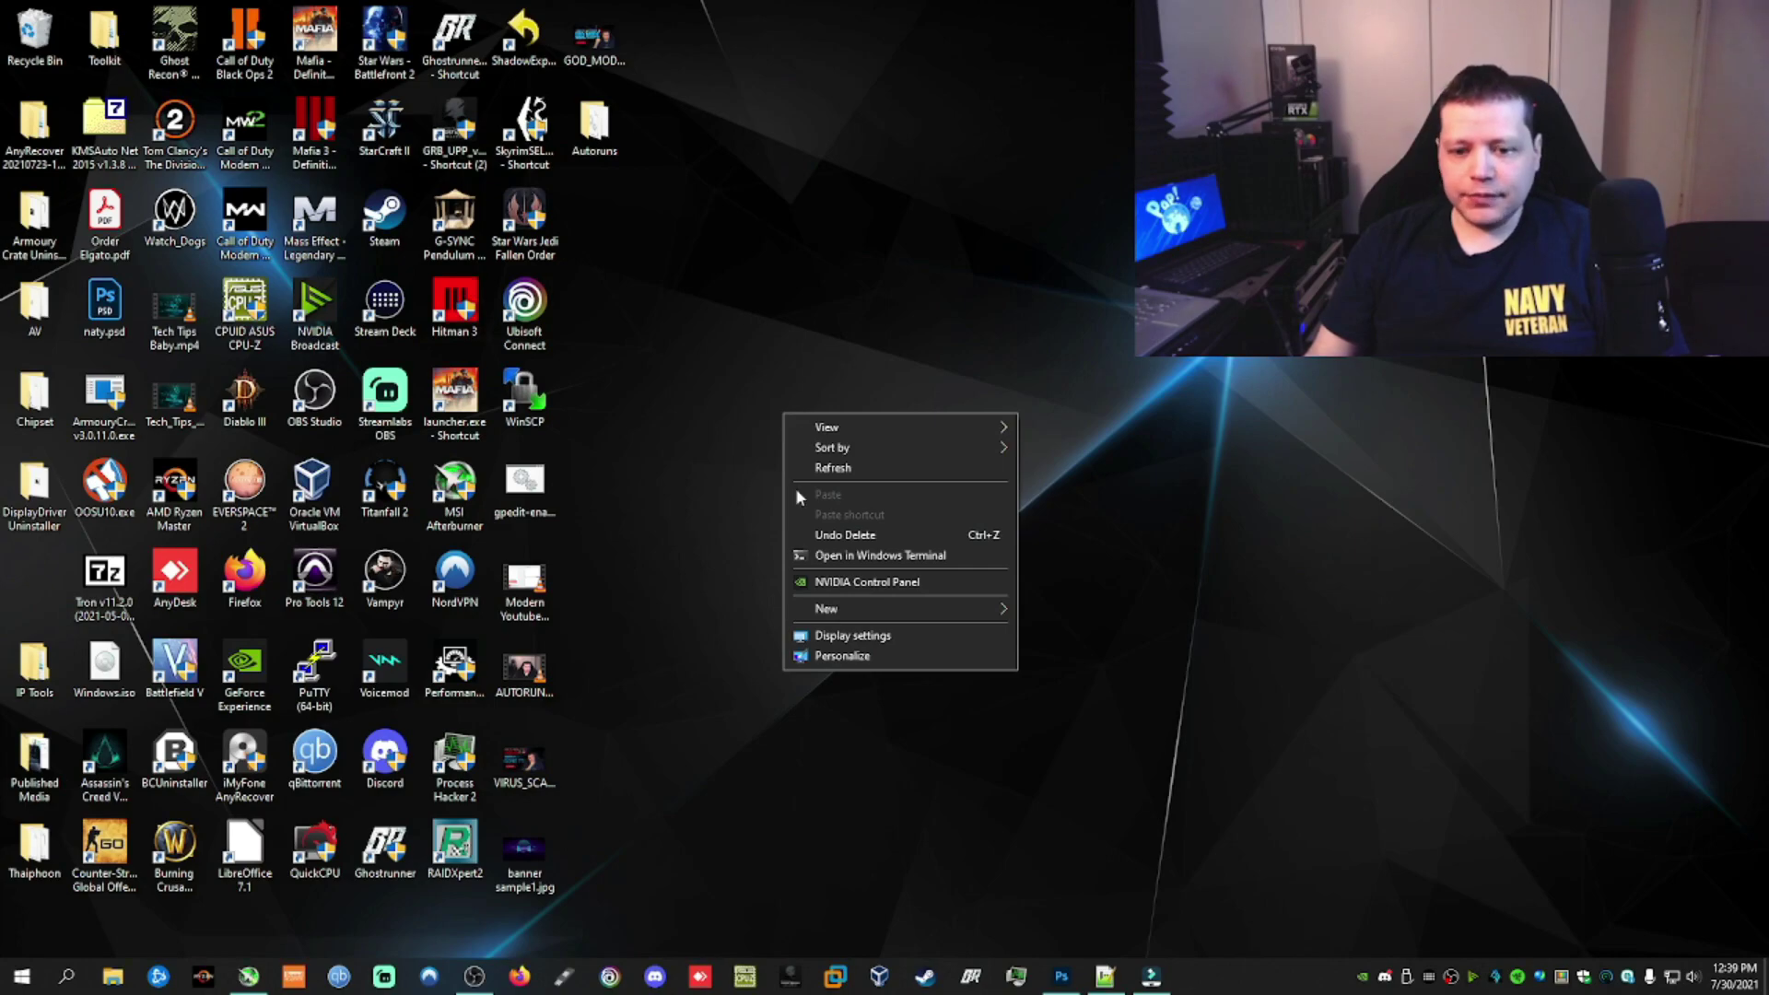
pyautogui.moveTo(819, 615)
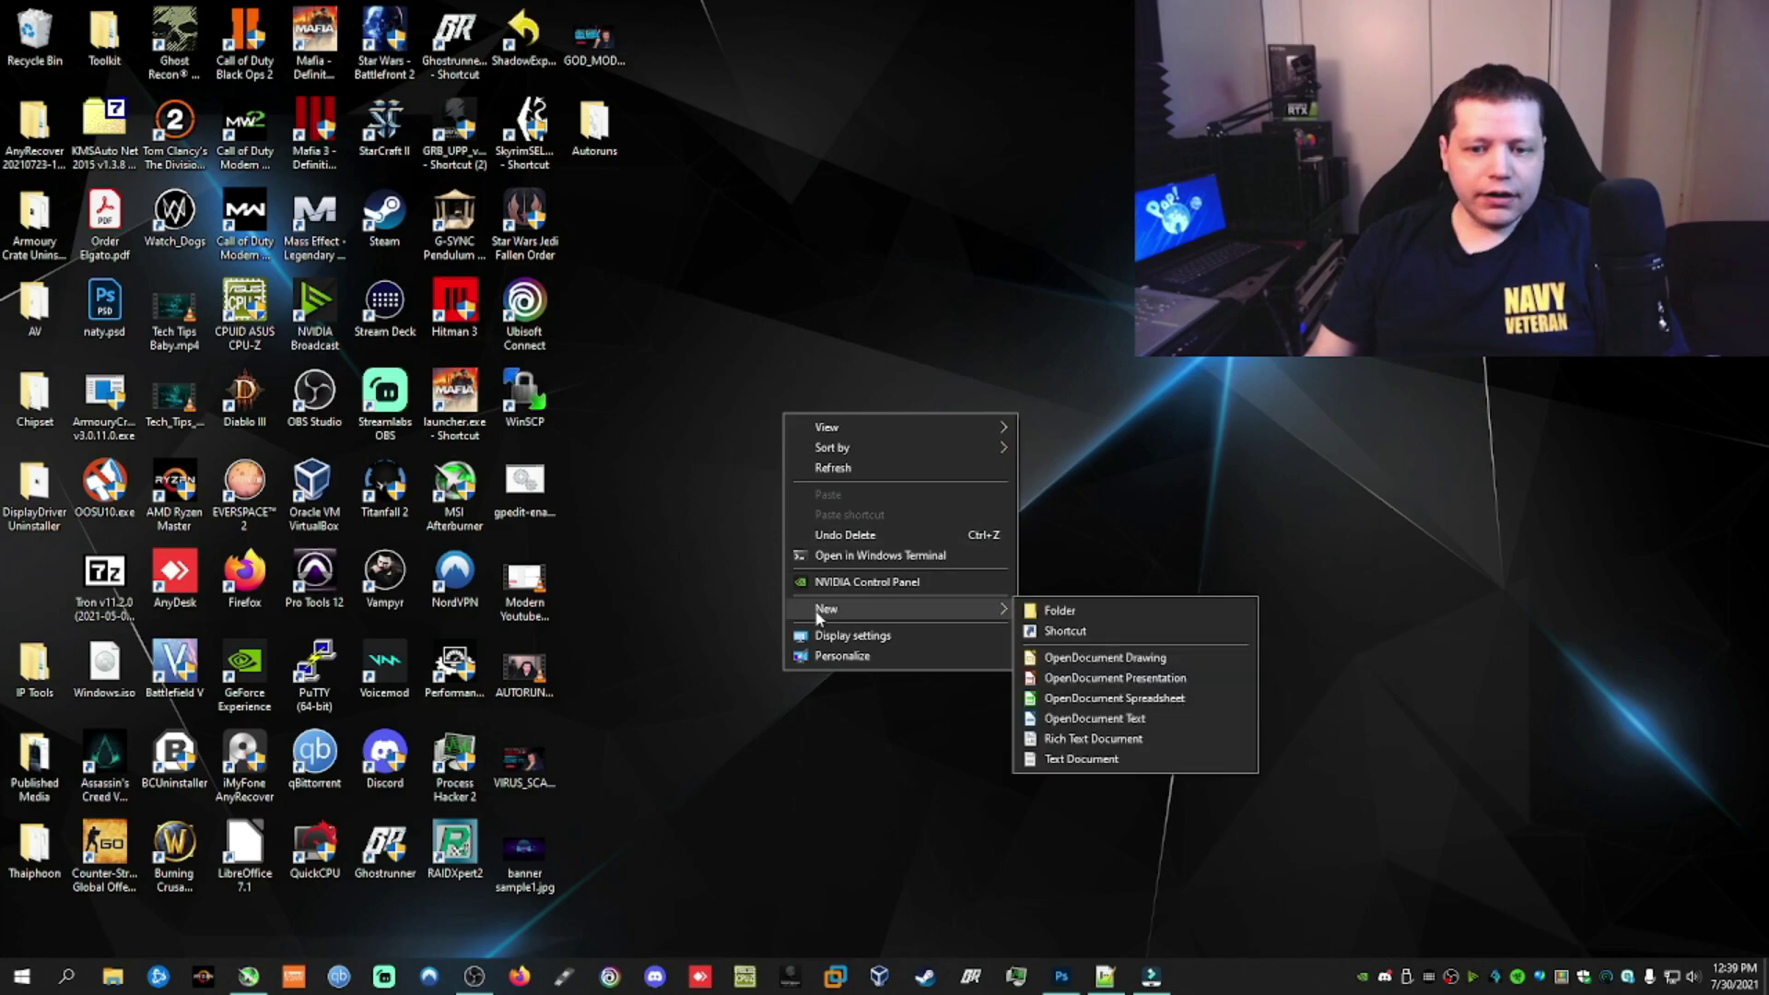
pyautogui.click(1059, 612)
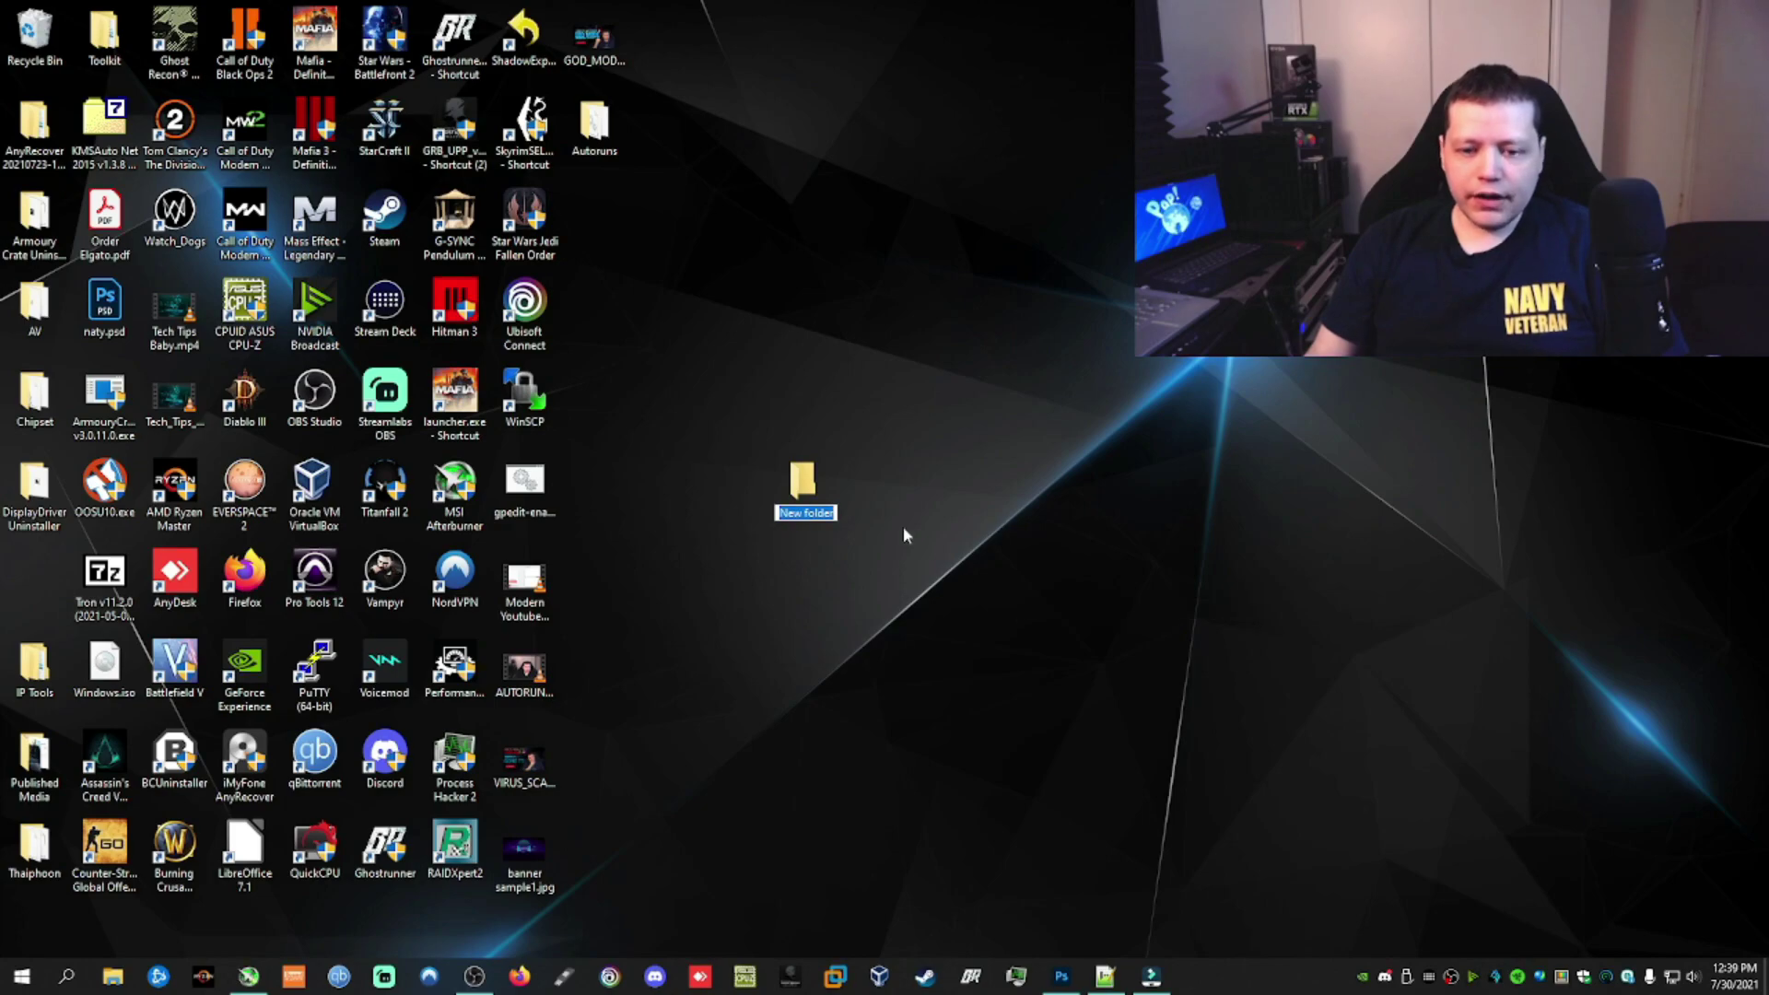
pyautogui.press('Return')
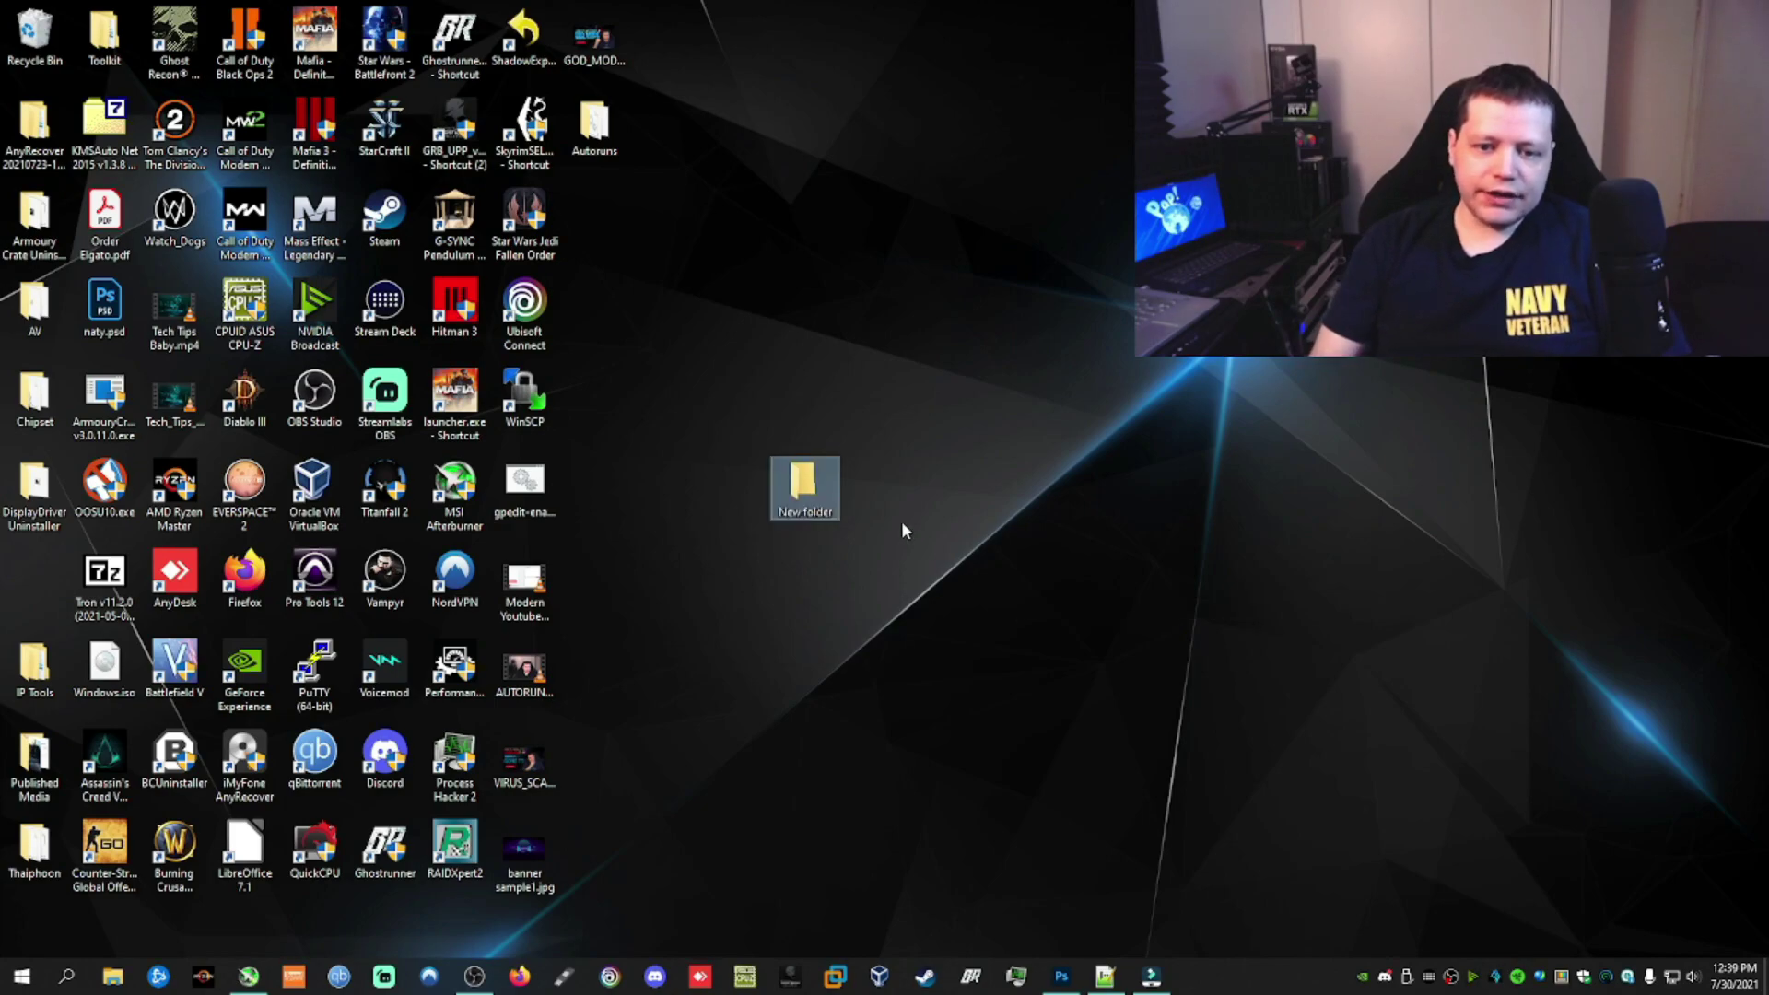
# Rename the new desktop folder as GodMode.{ED7BA470-8E54-465E-825C-99712043E01C} and place it directly beneath the Autoruns folder
pyautogui.rightClick(813, 491)
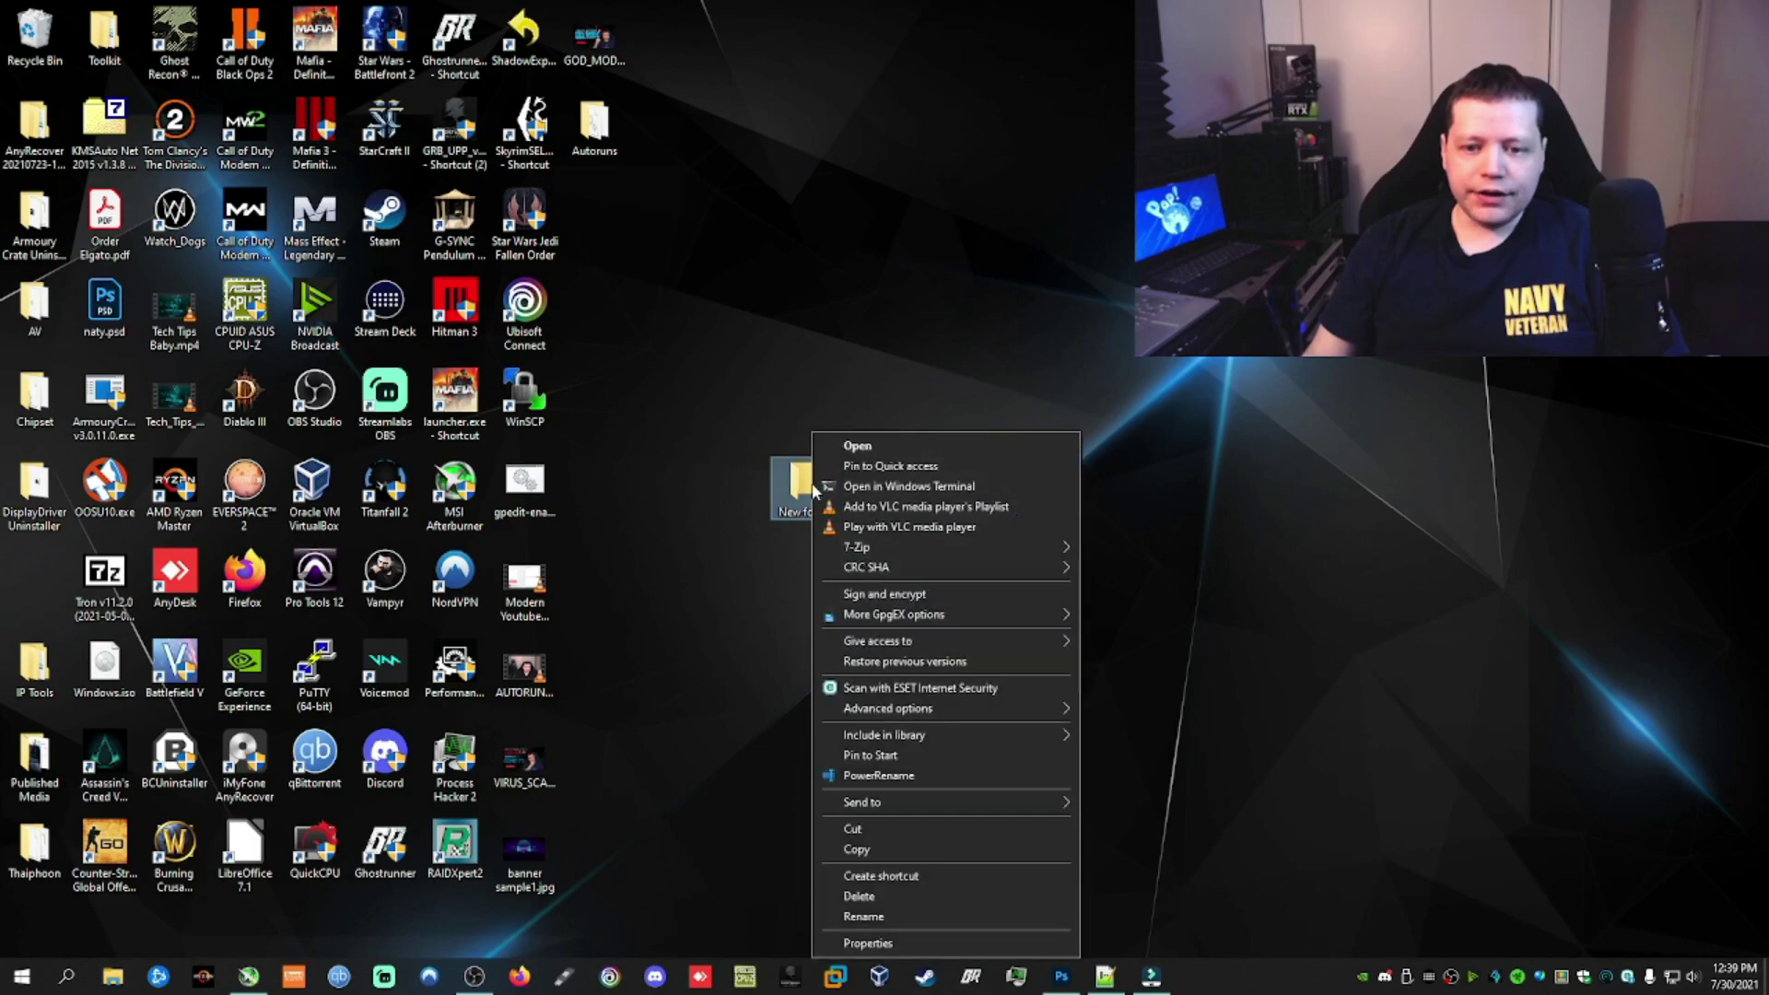
pyautogui.click(896, 915)
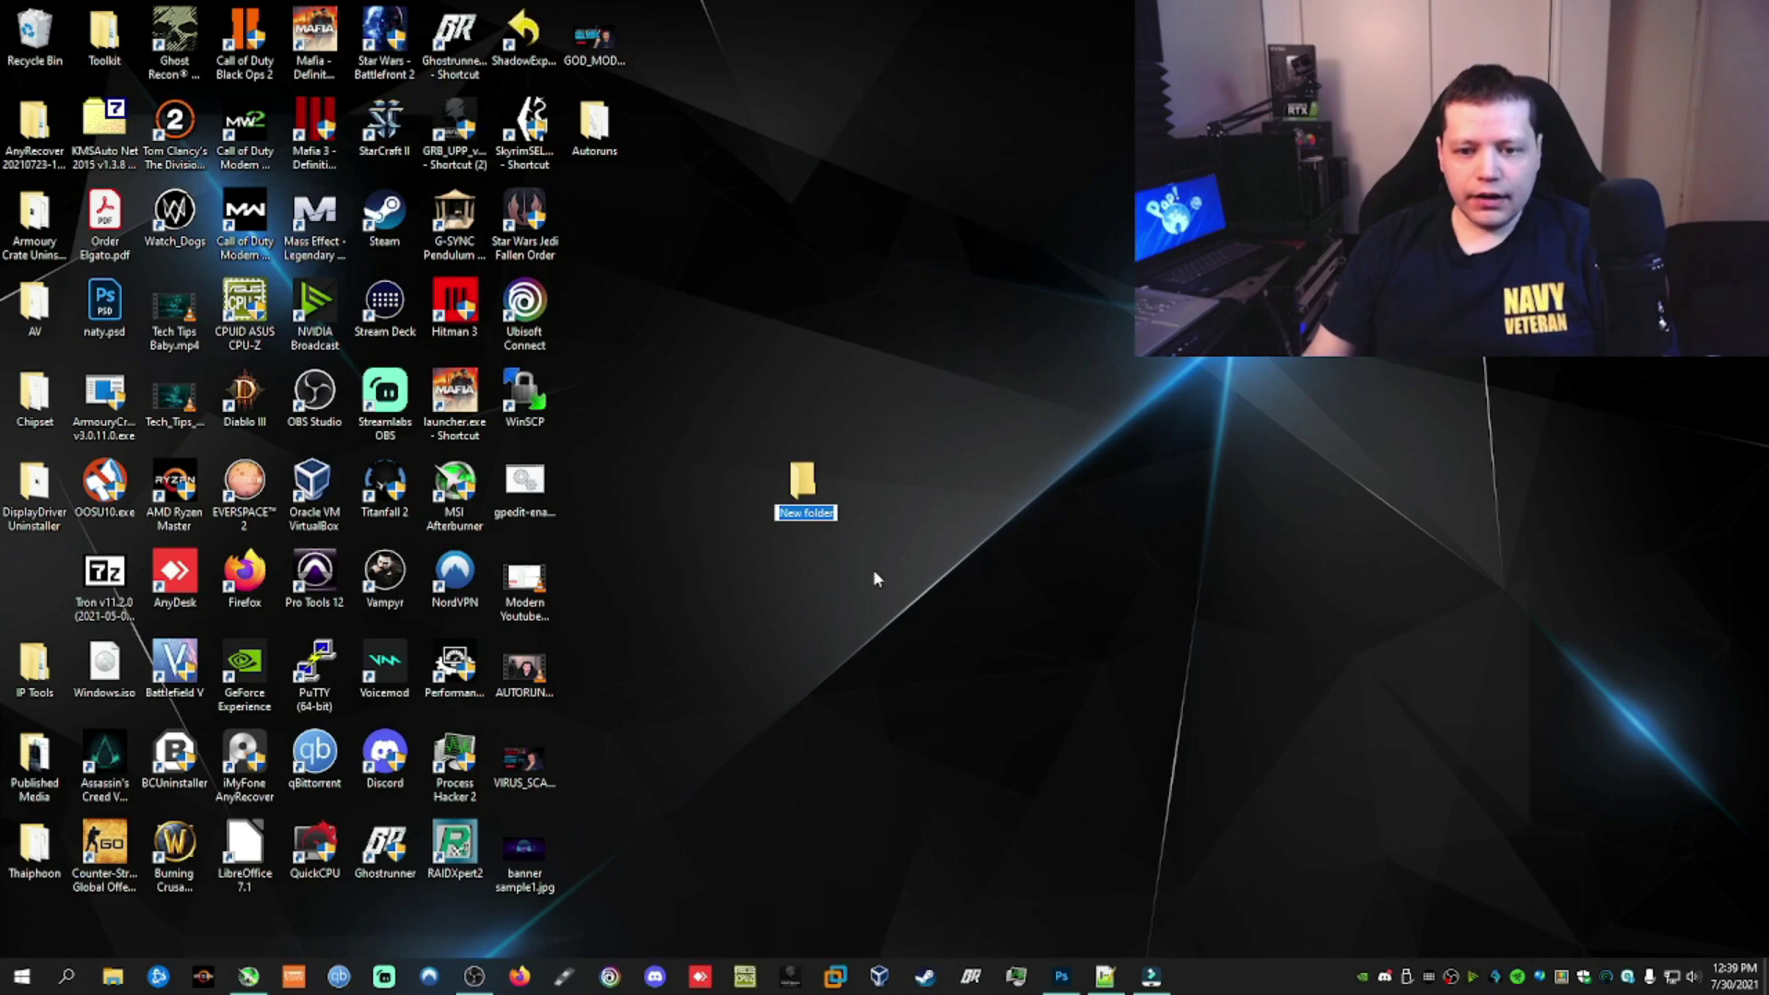
pyautogui.write('{ED7BA470-8E54-465E-825C-99712043E01C}')
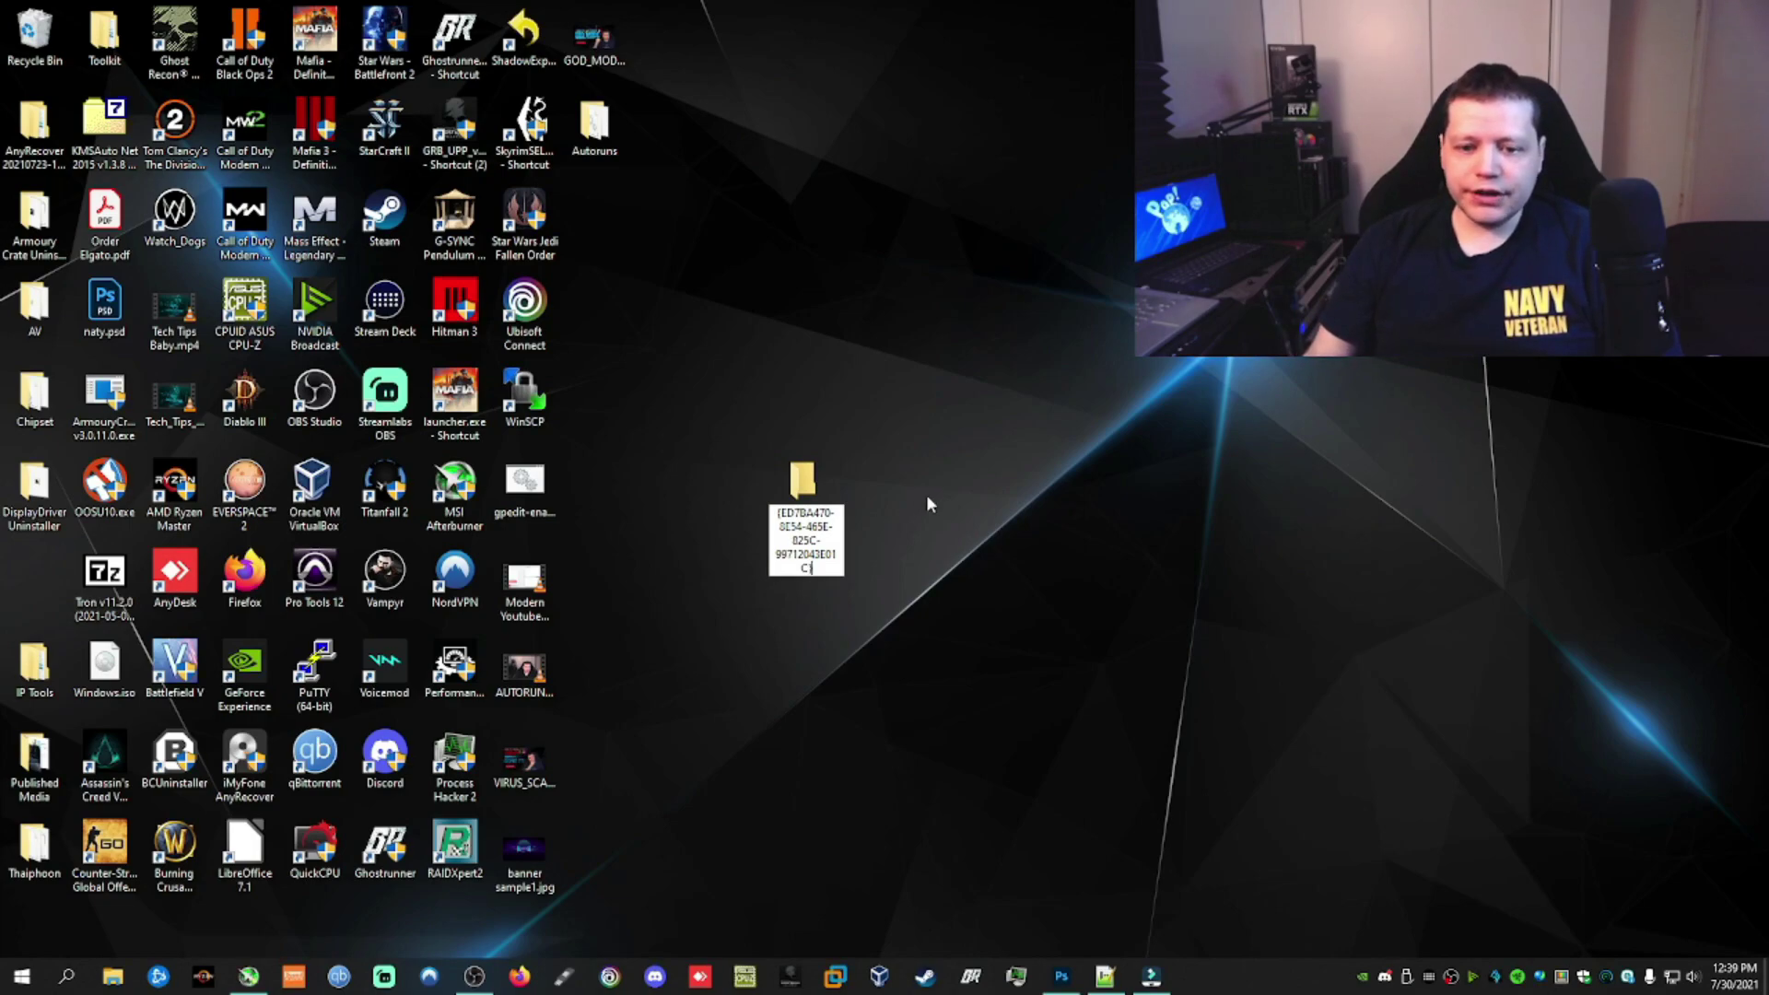
pyautogui.press('Return')
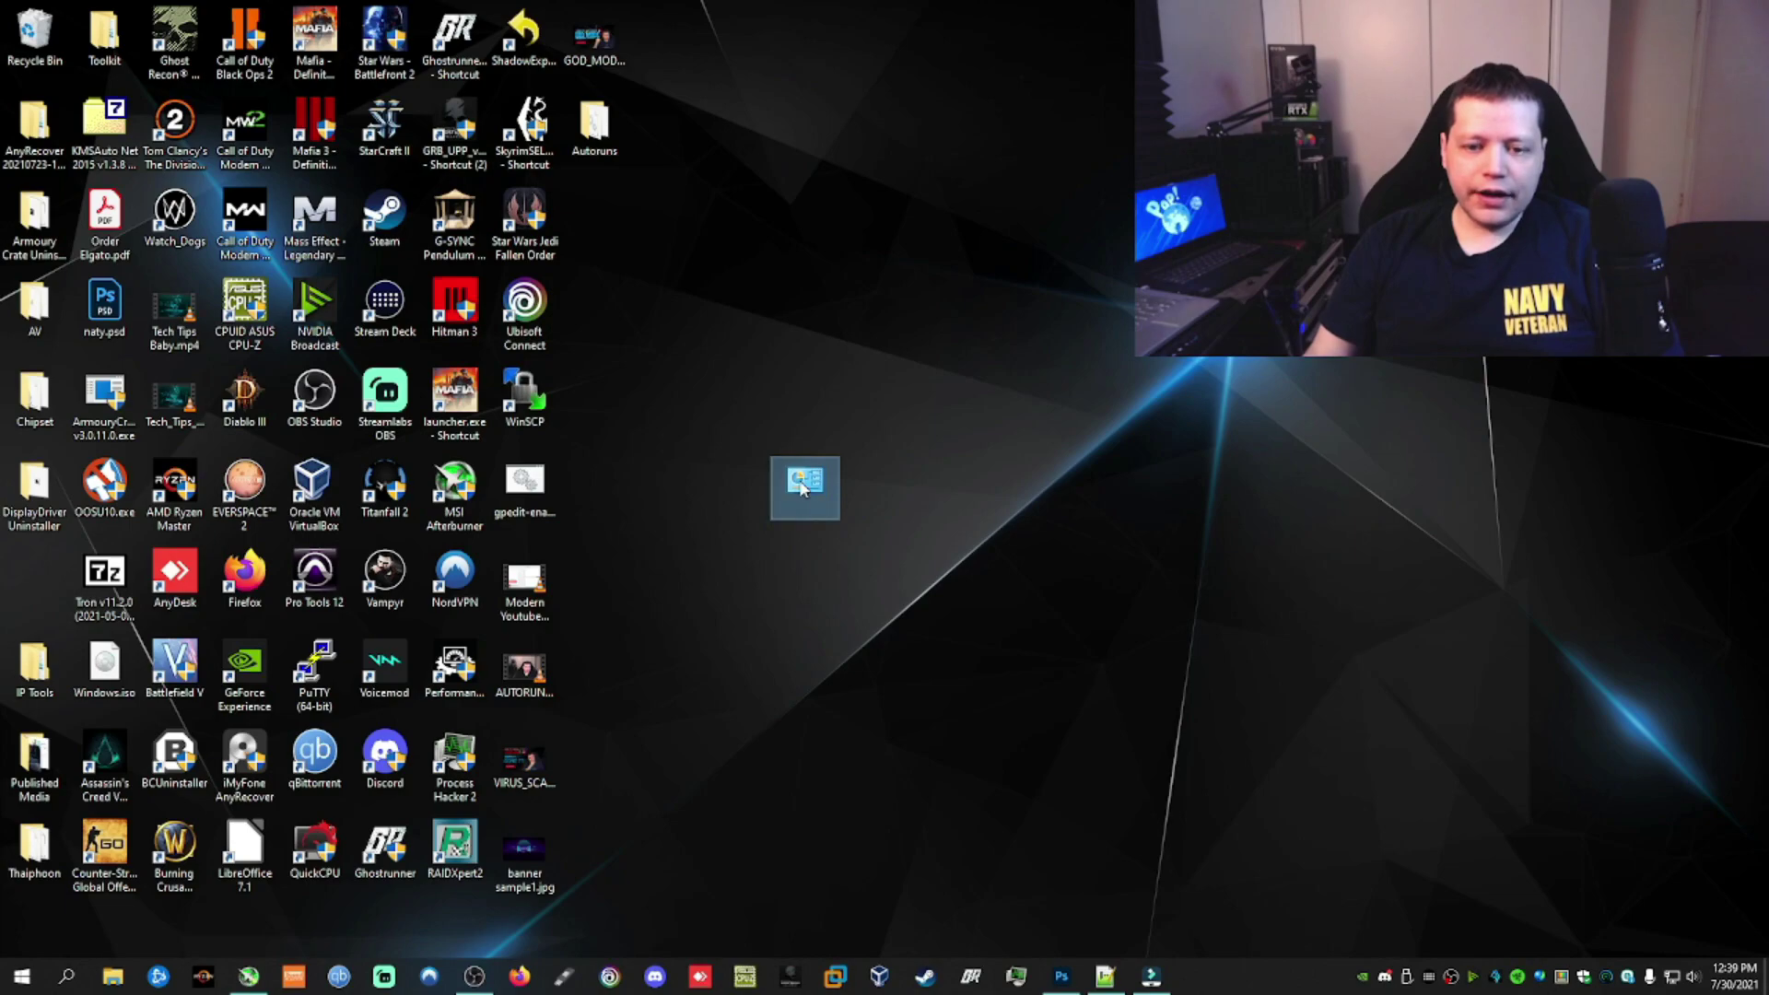
pyautogui.moveTo(801, 481); pyautogui.dragTo(600, 217)
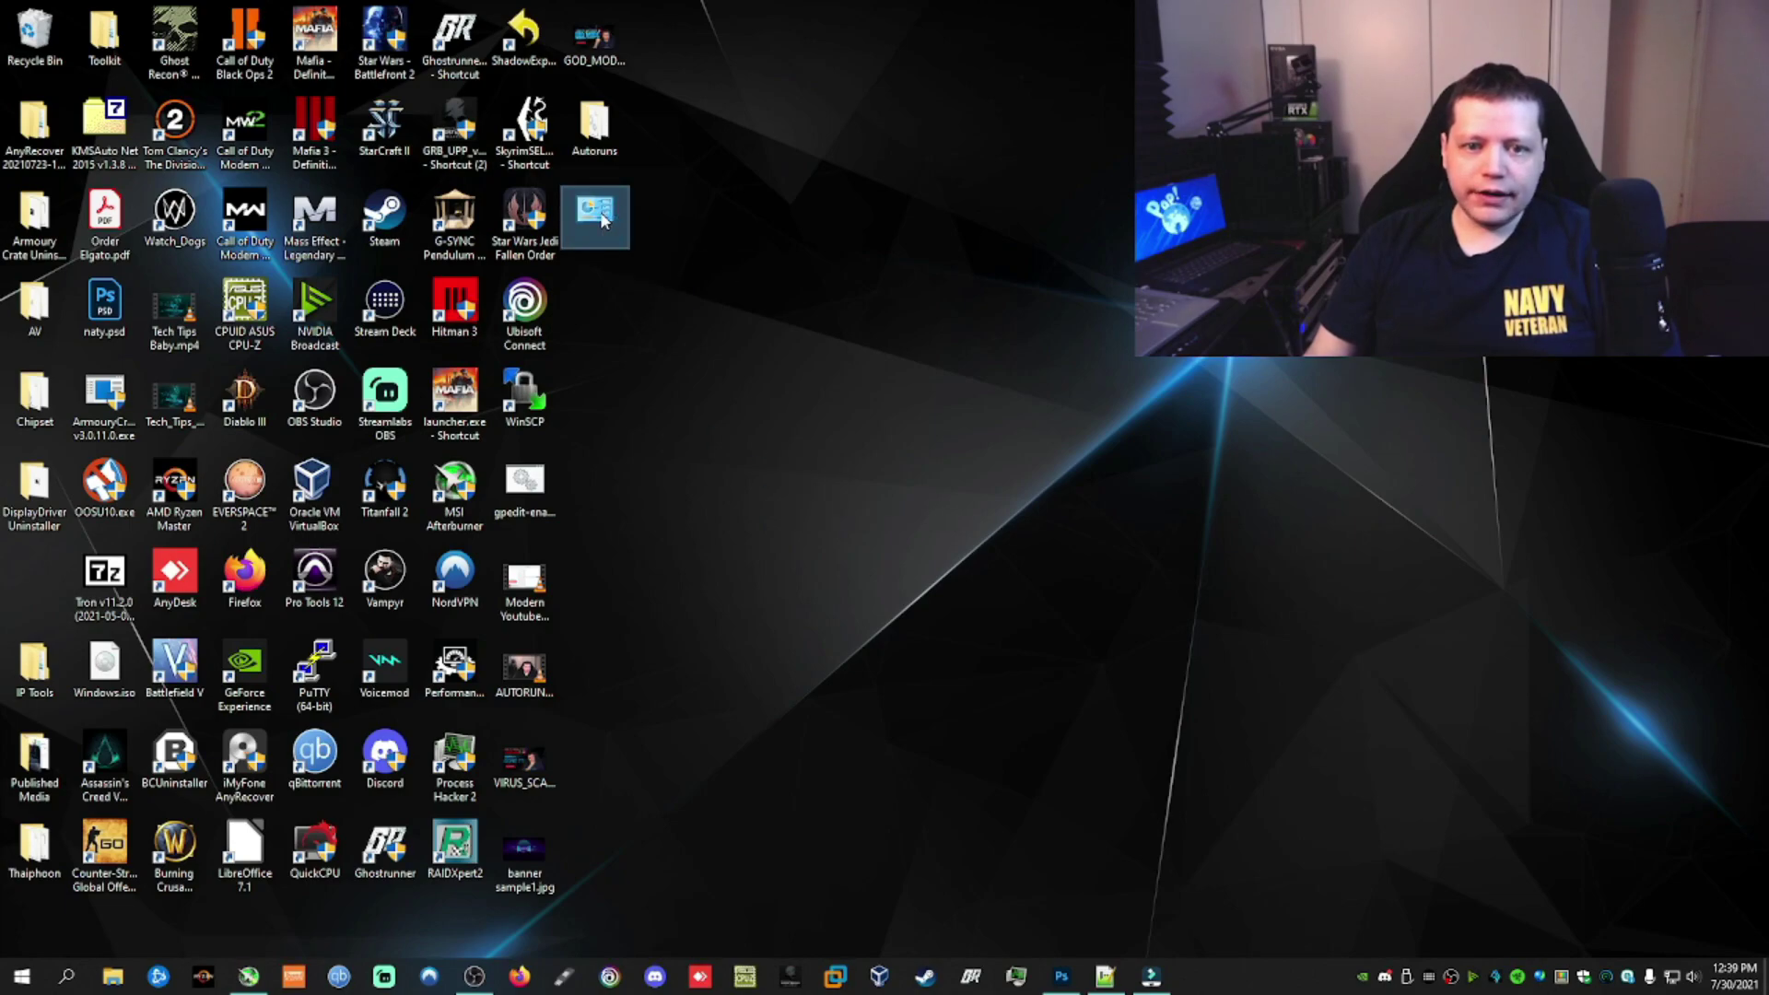
# Open the GodMode folder and examine its settings groups from Administrative Tools down to Mouse
pyautogui.doubleClick(599, 216)
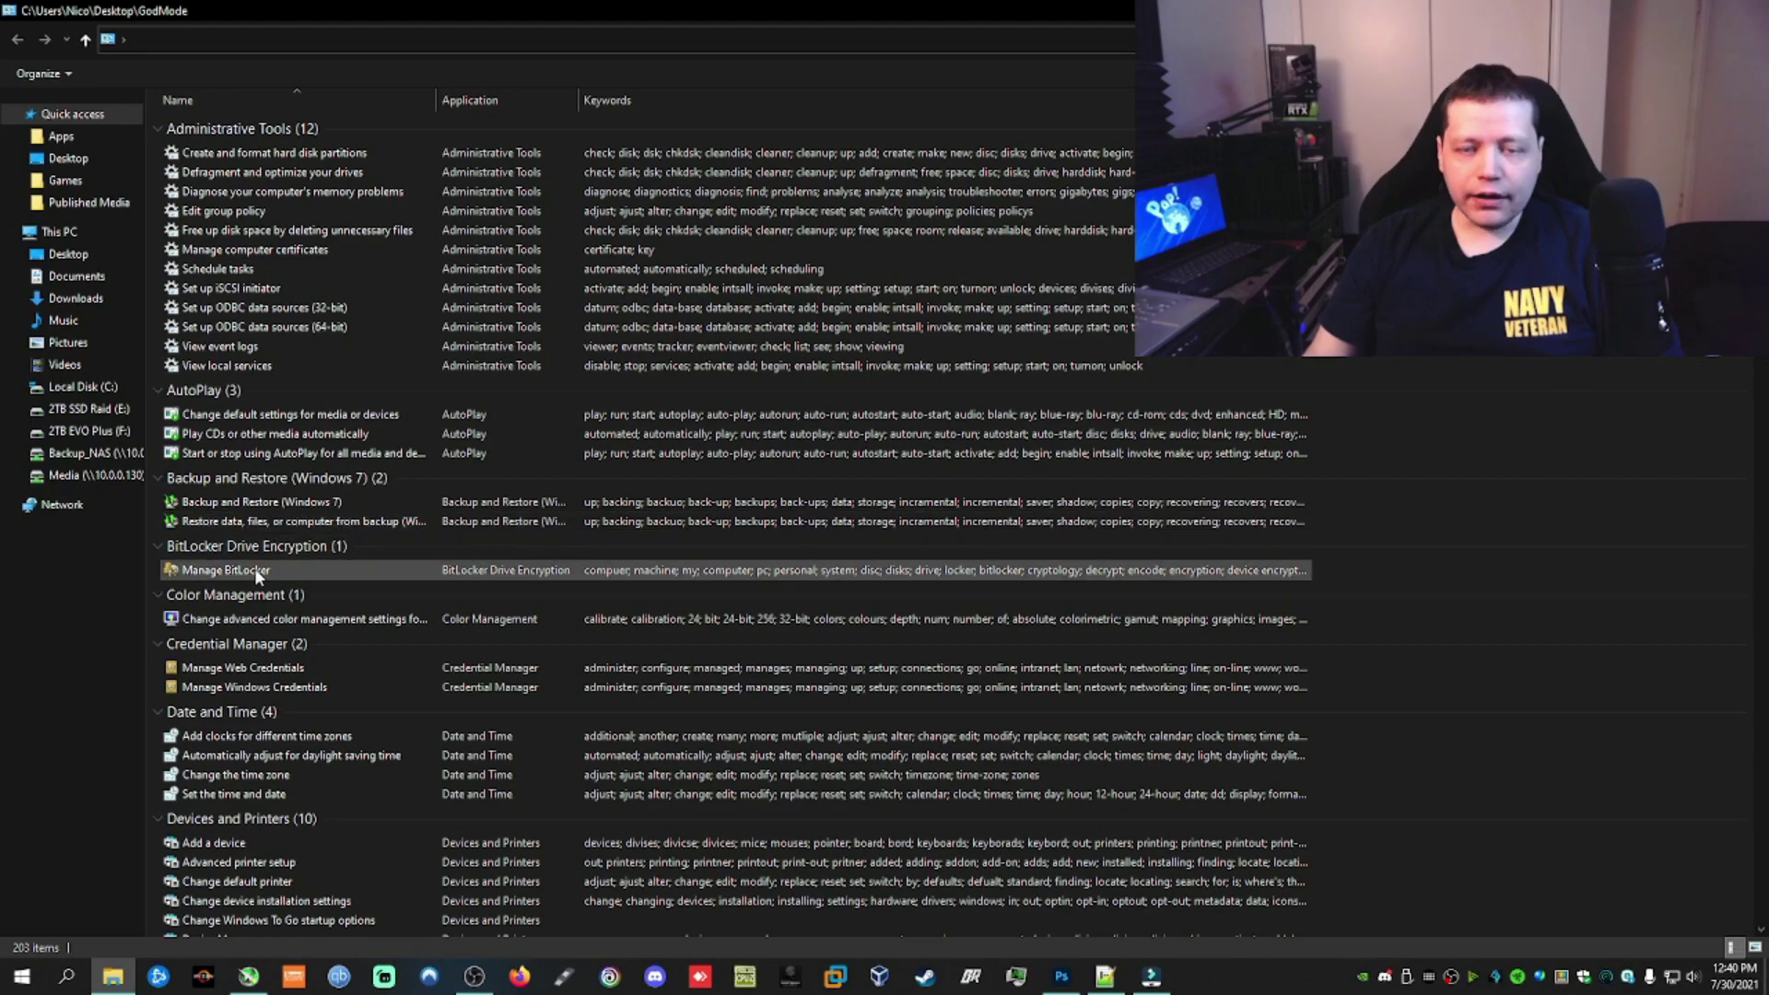
pyautogui.scroll(-2, 254, 568)
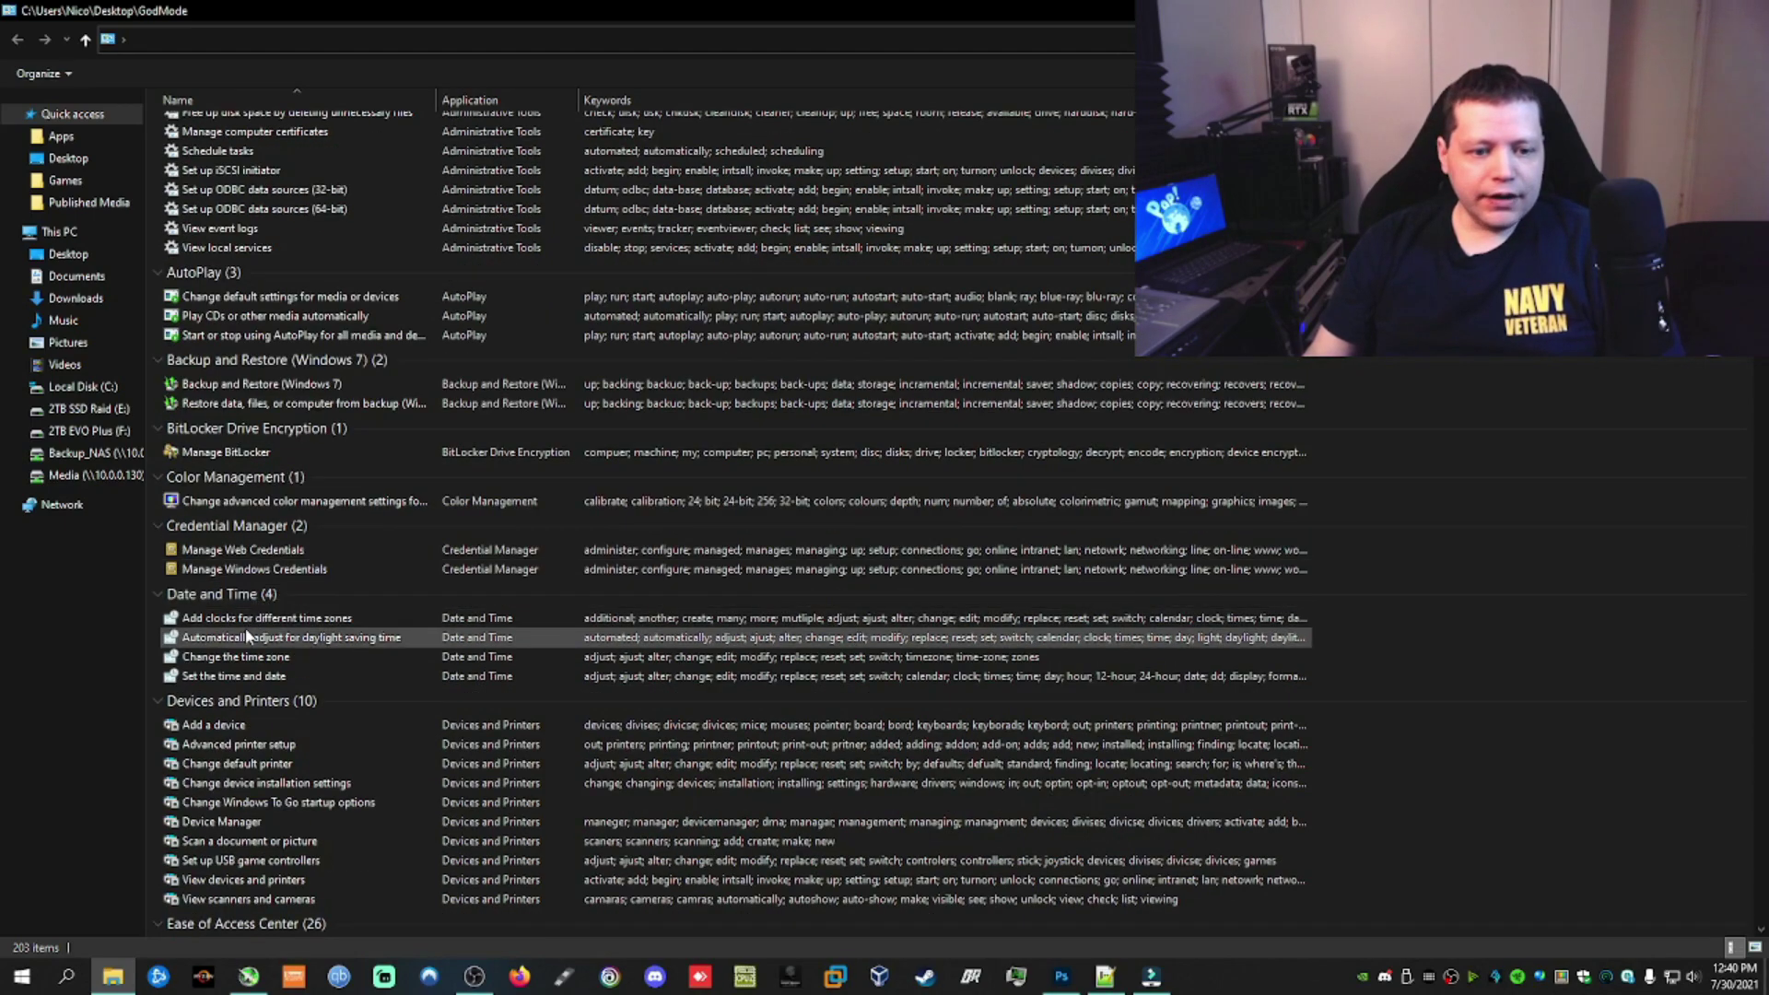
pyautogui.scroll(-3, 237, 718)
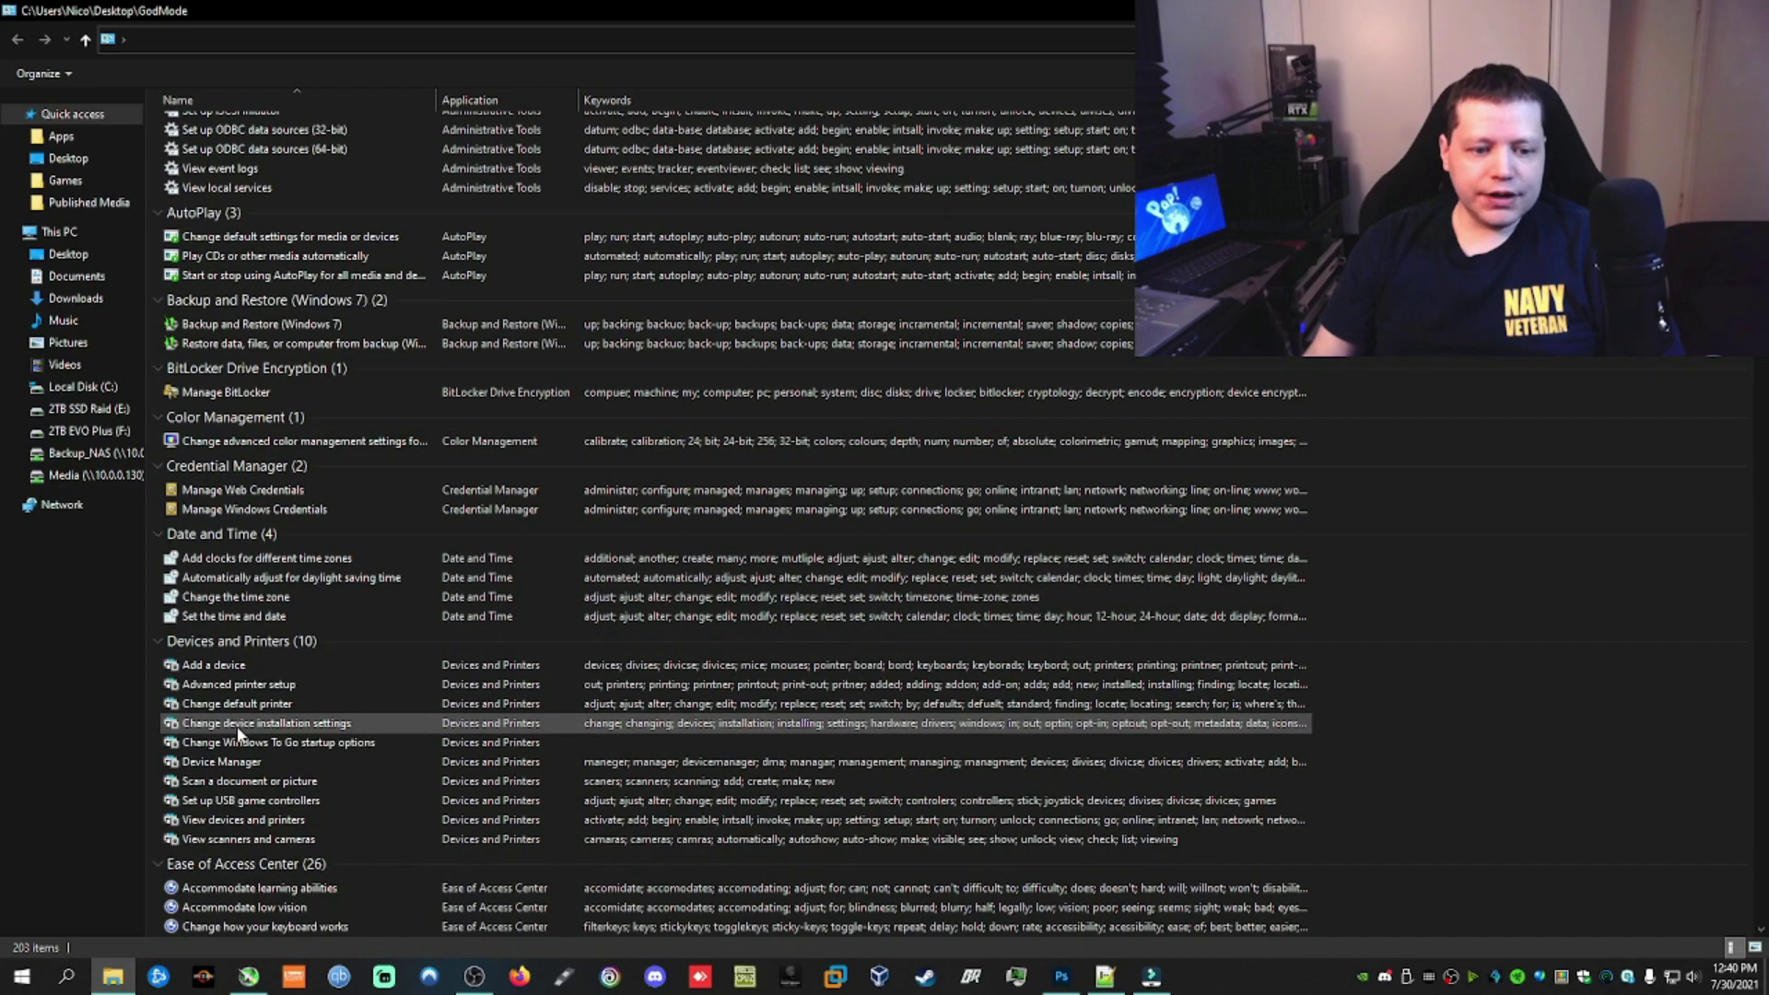
pyautogui.scroll(-2, 269, 622)
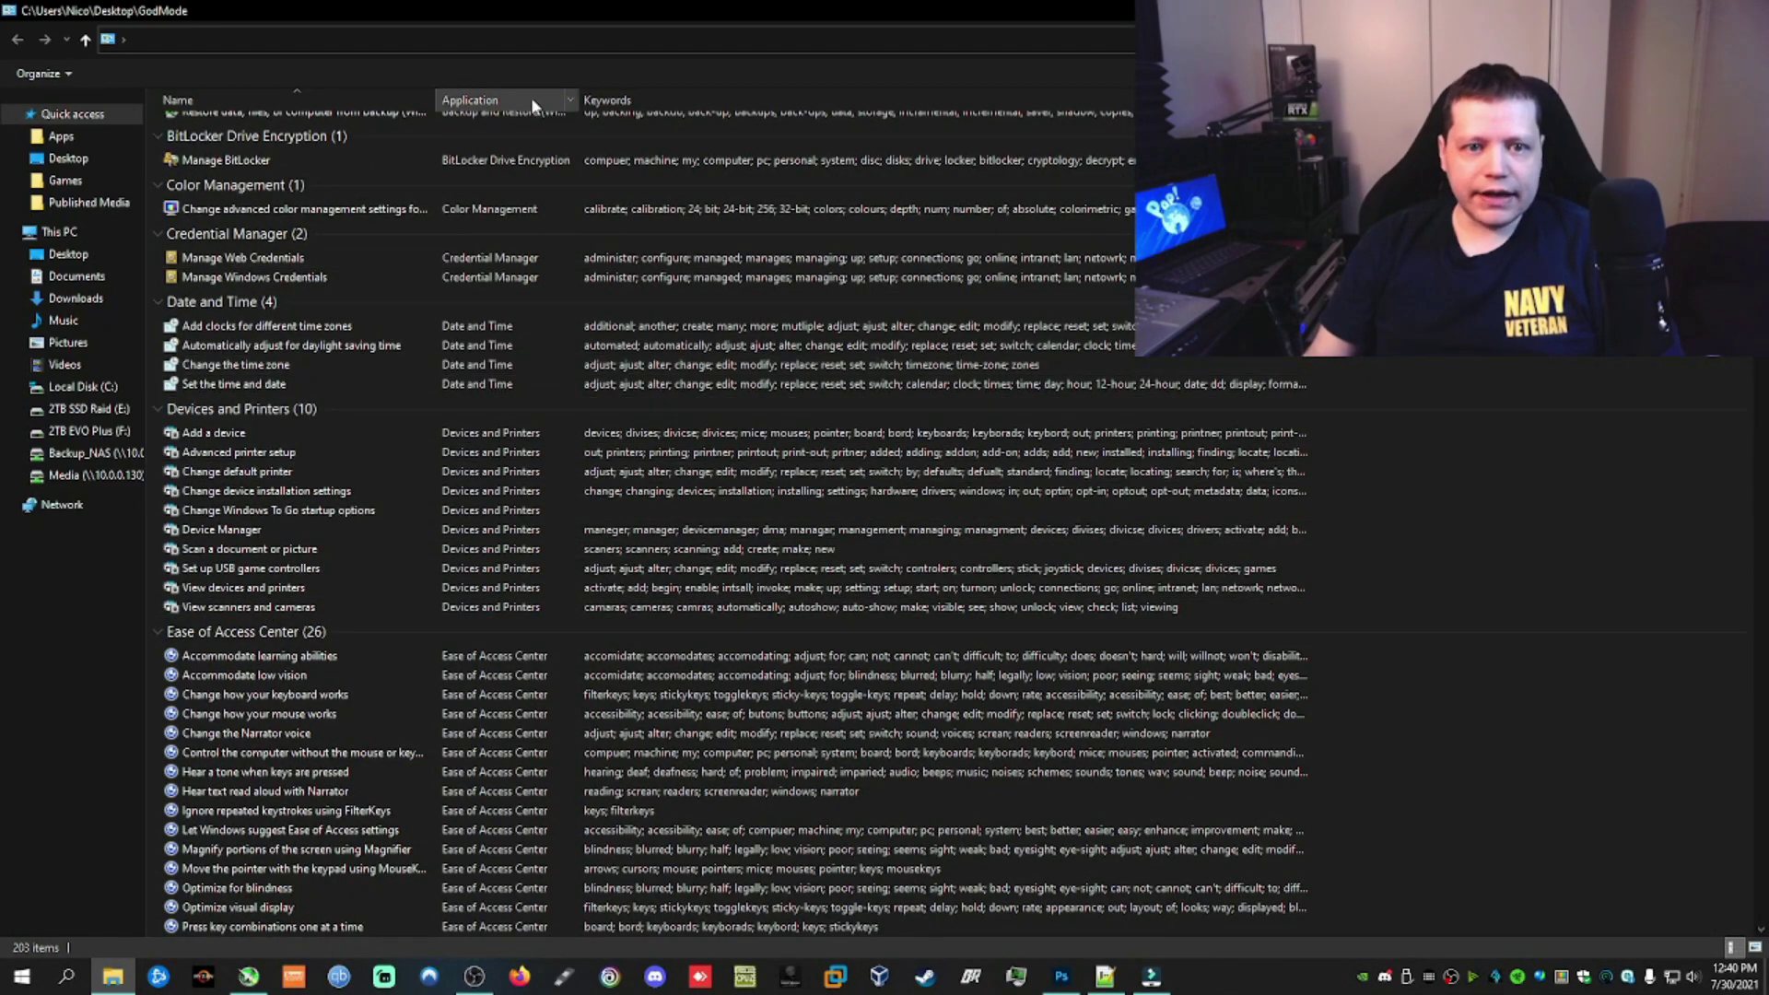
pyautogui.scroll(-3, 368, 487)
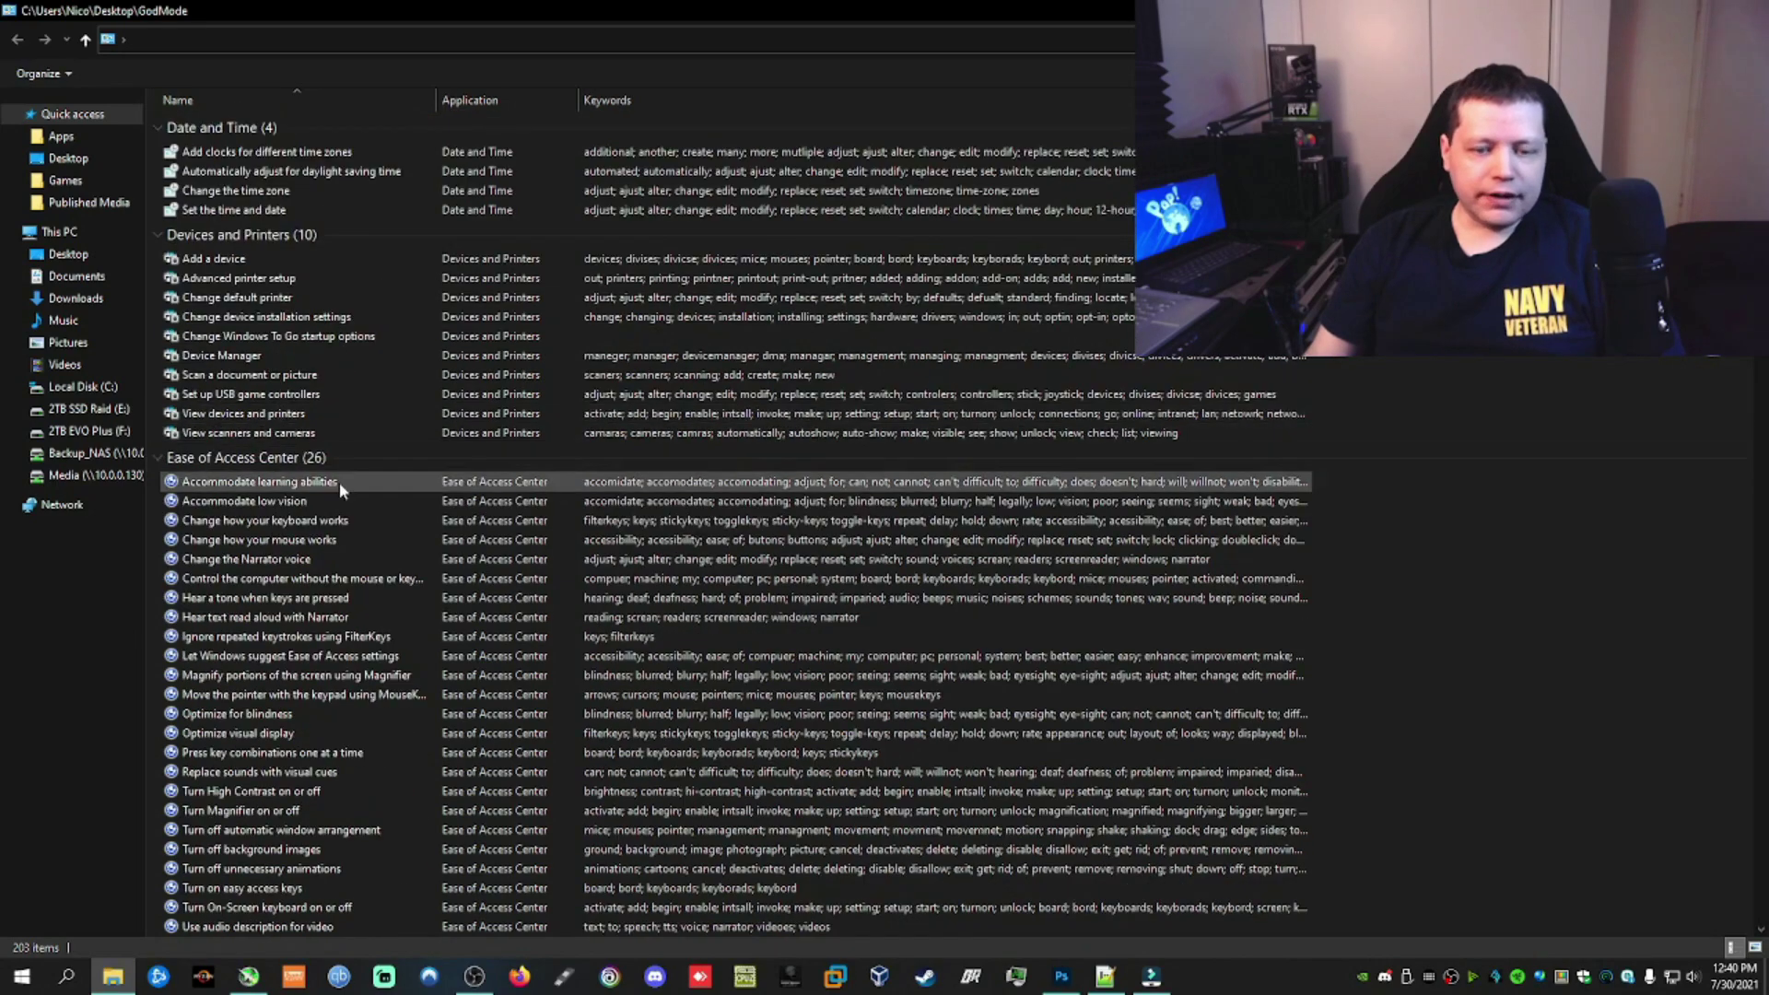
pyautogui.scroll(-2, 394, 498)
pyautogui.scroll(-4, 384, 497)
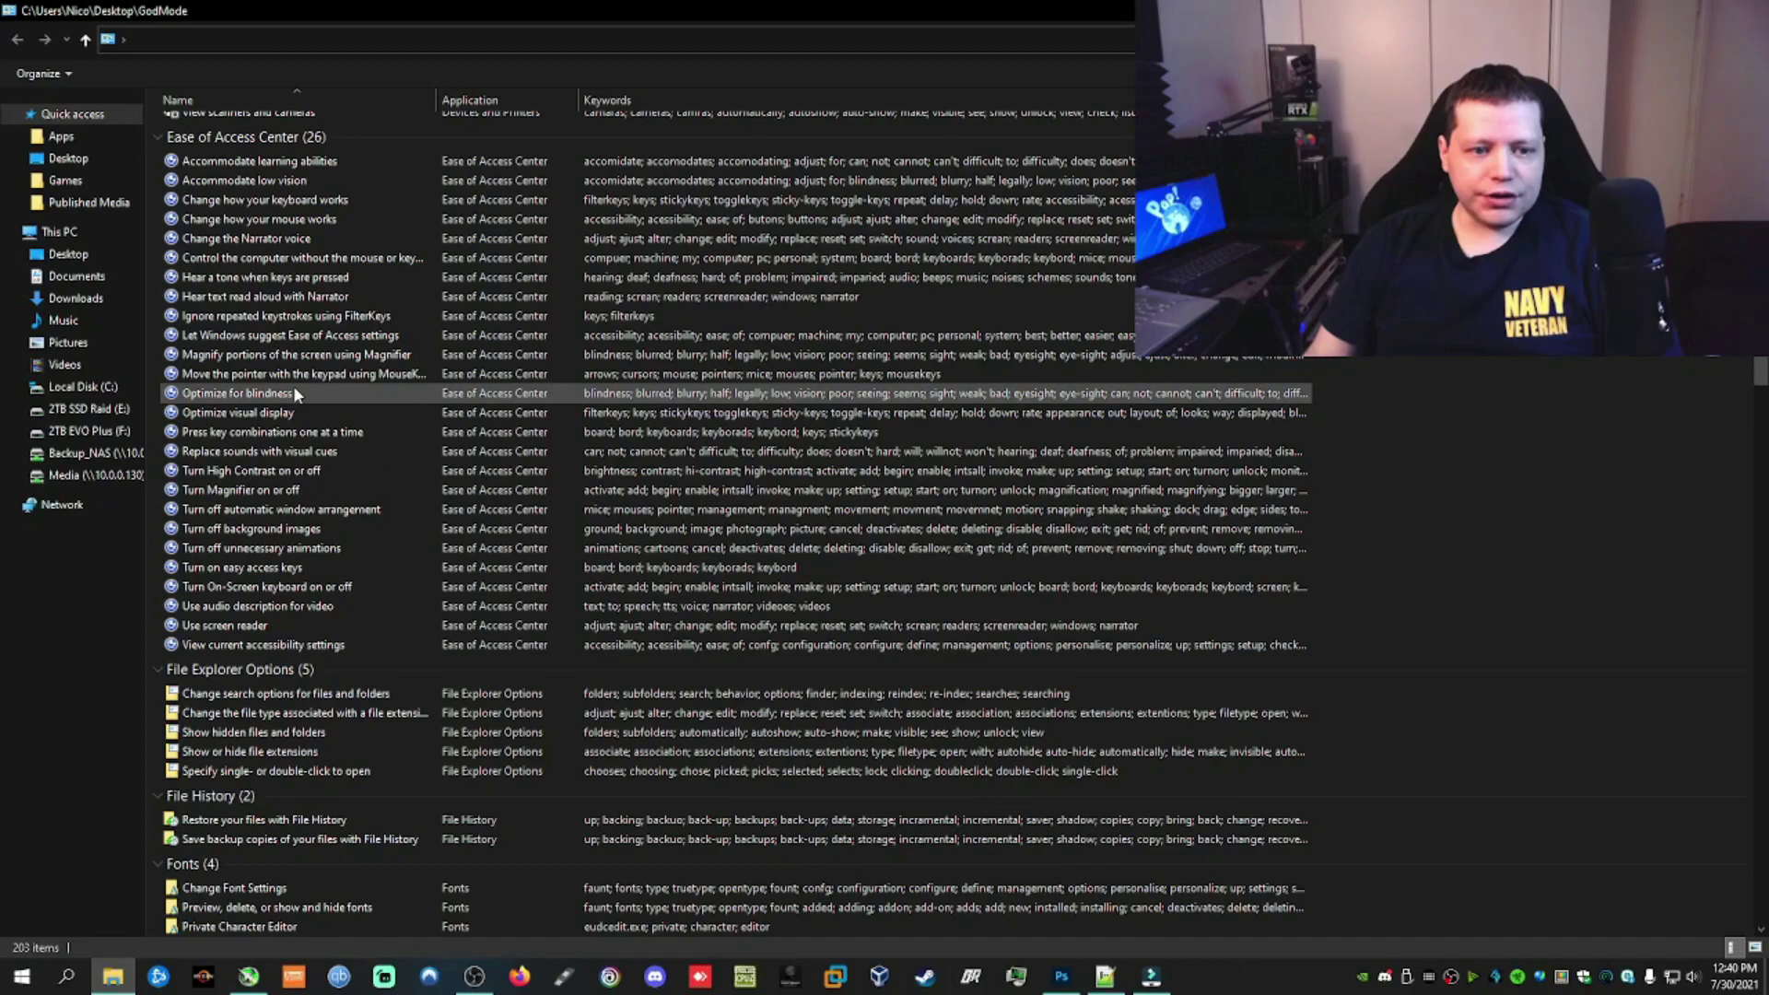
pyautogui.scroll(-4, 293, 387)
pyautogui.scroll(-1, 269, 538)
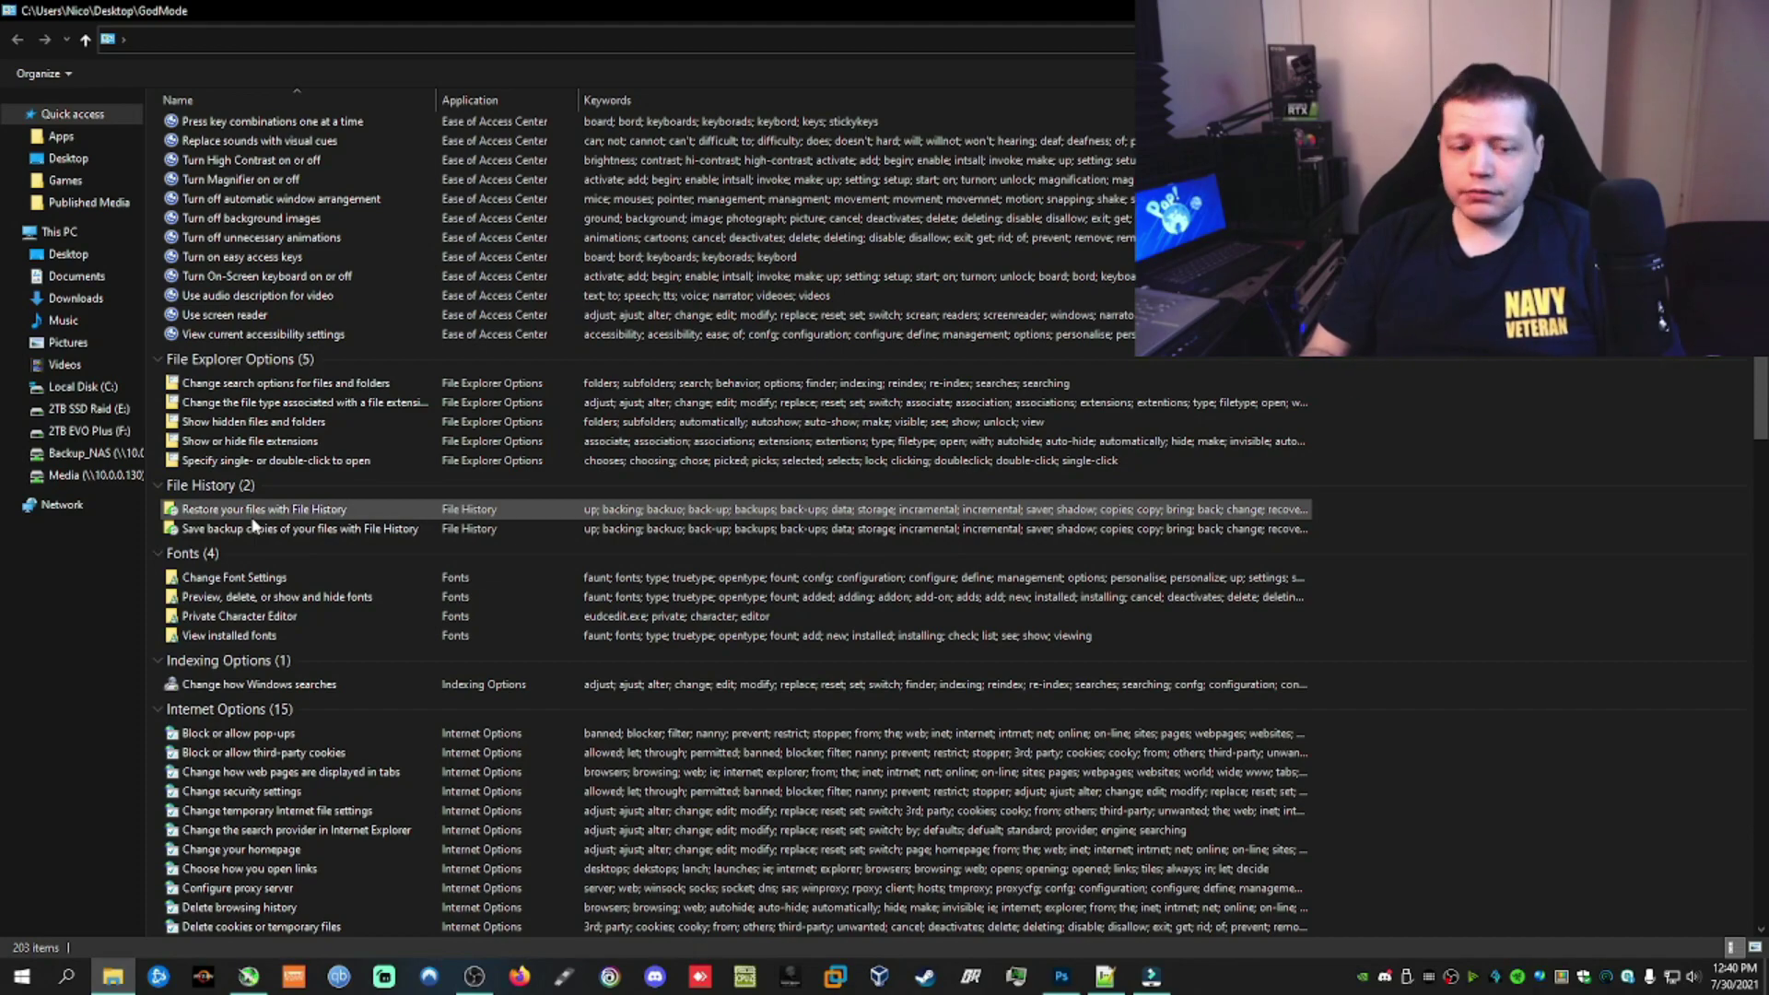
pyautogui.scroll(-2, 254, 525)
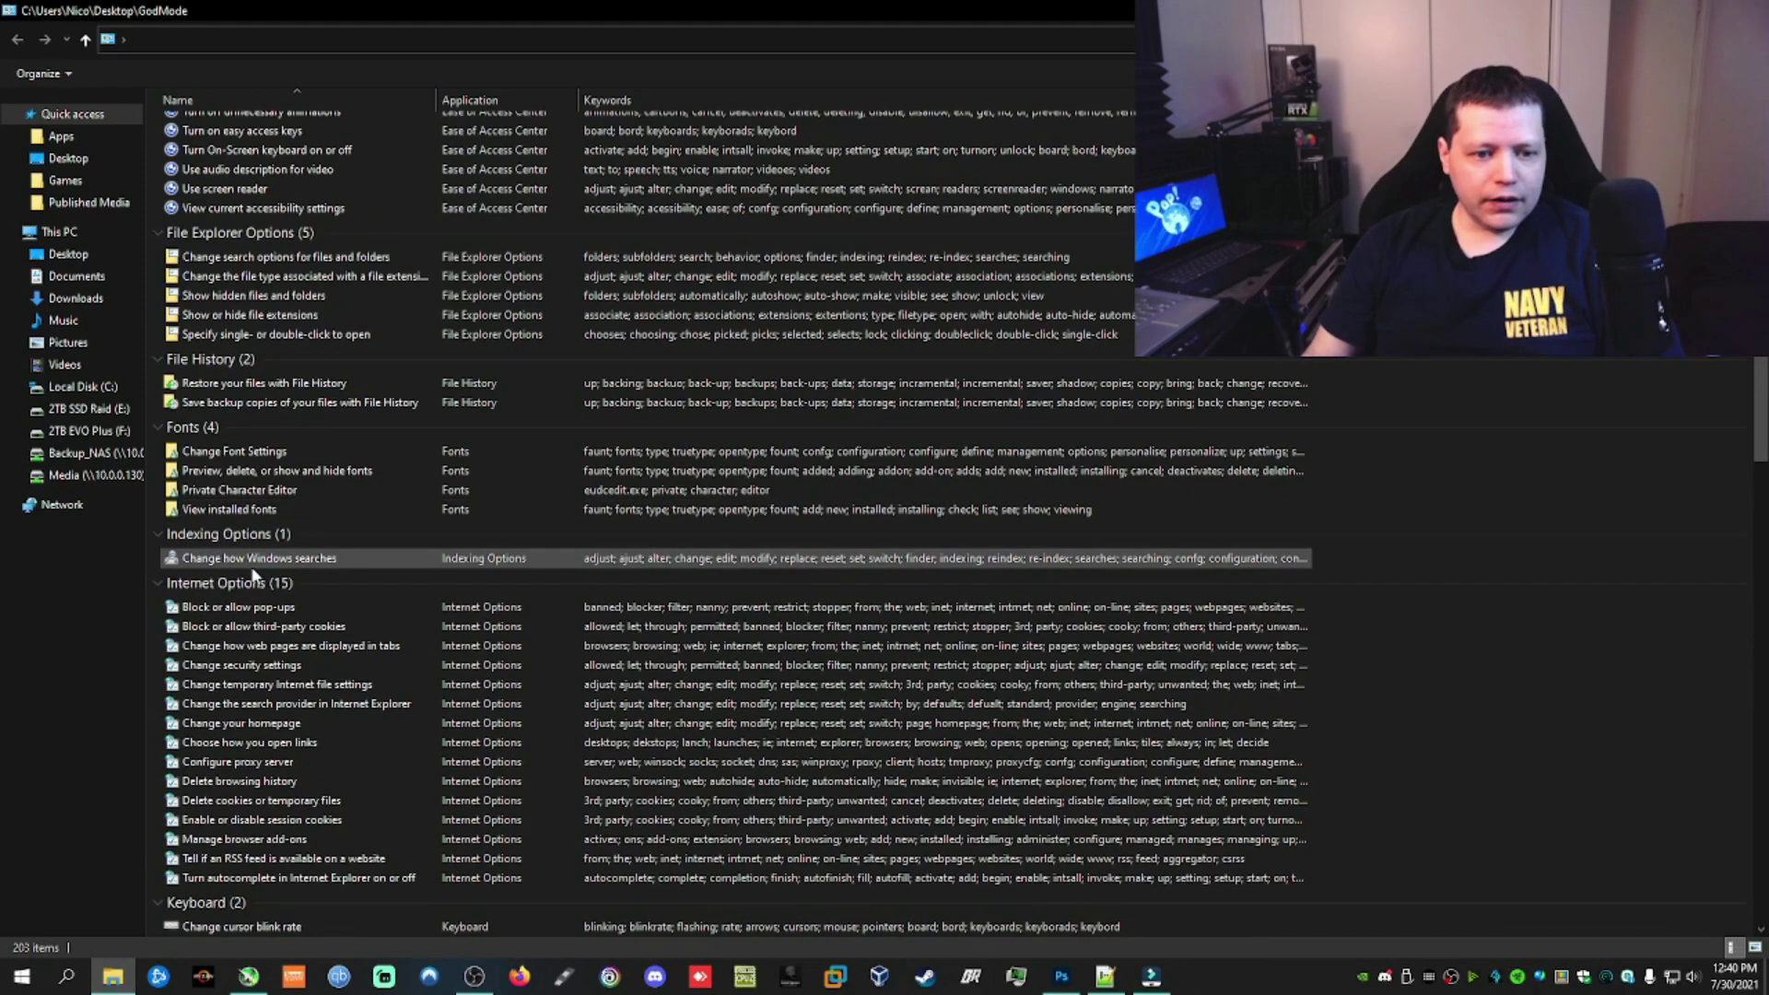
pyautogui.scroll(-1, 256, 573)
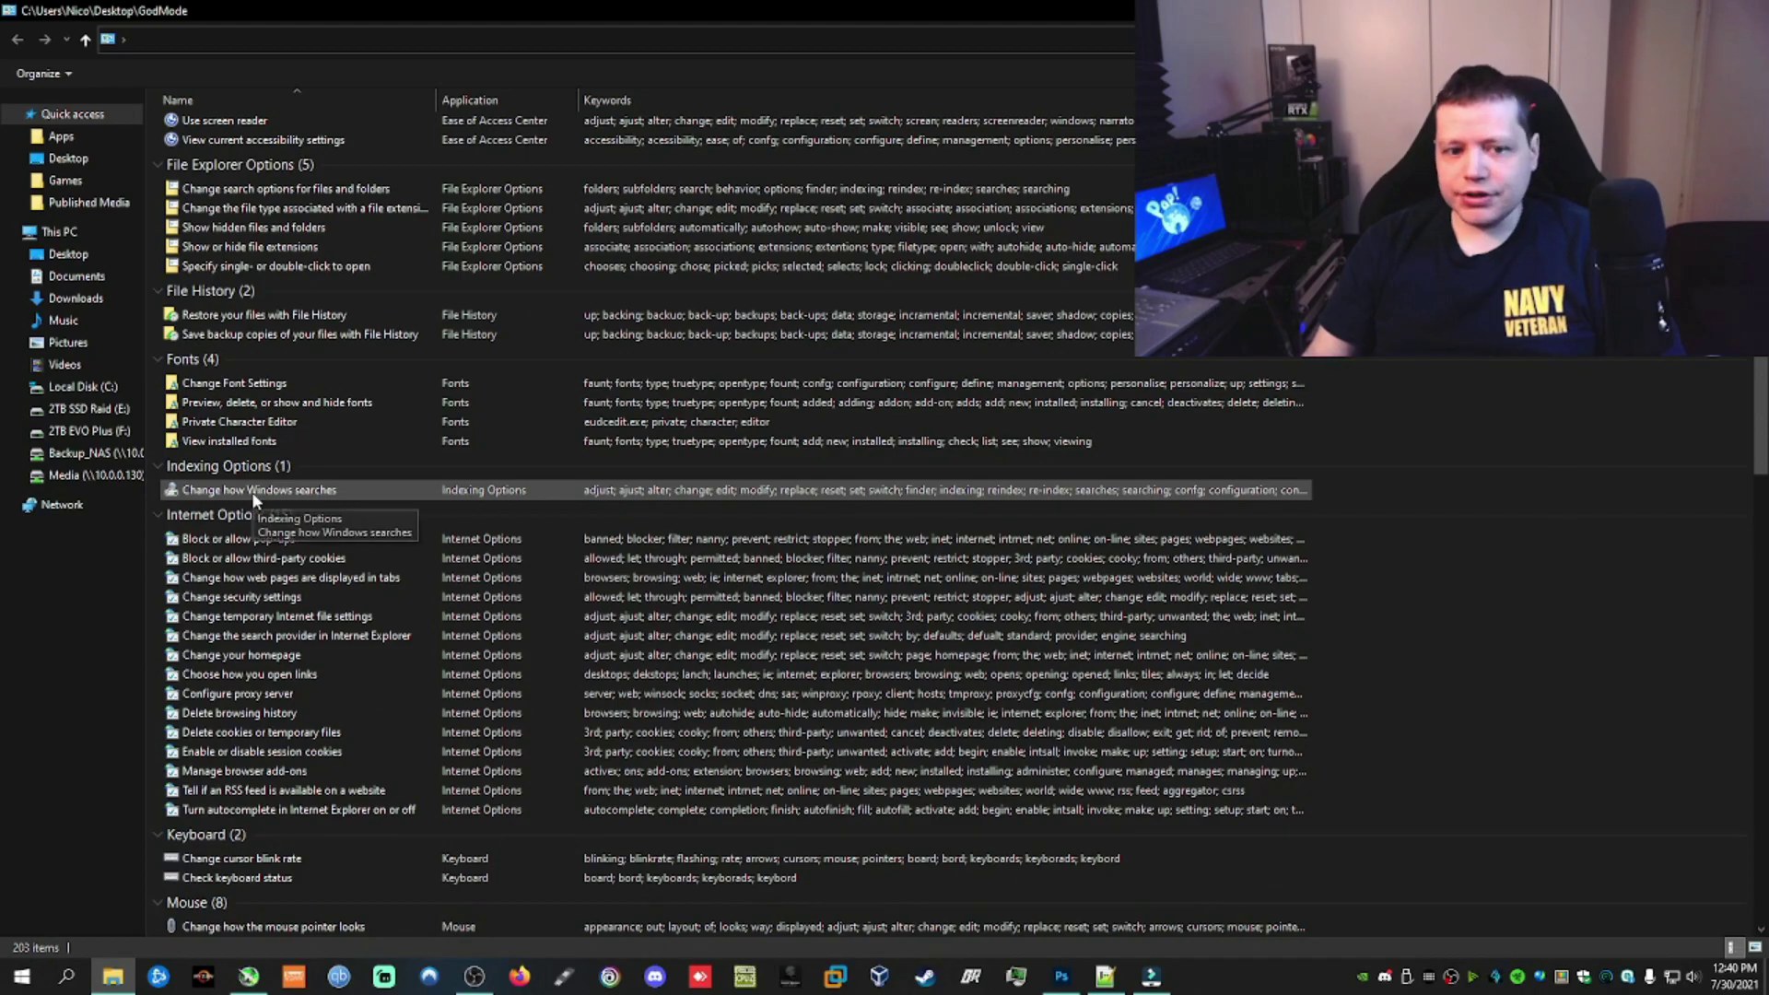
pyautogui.scroll(-4, 251, 498)
pyautogui.scroll(-1, 247, 636)
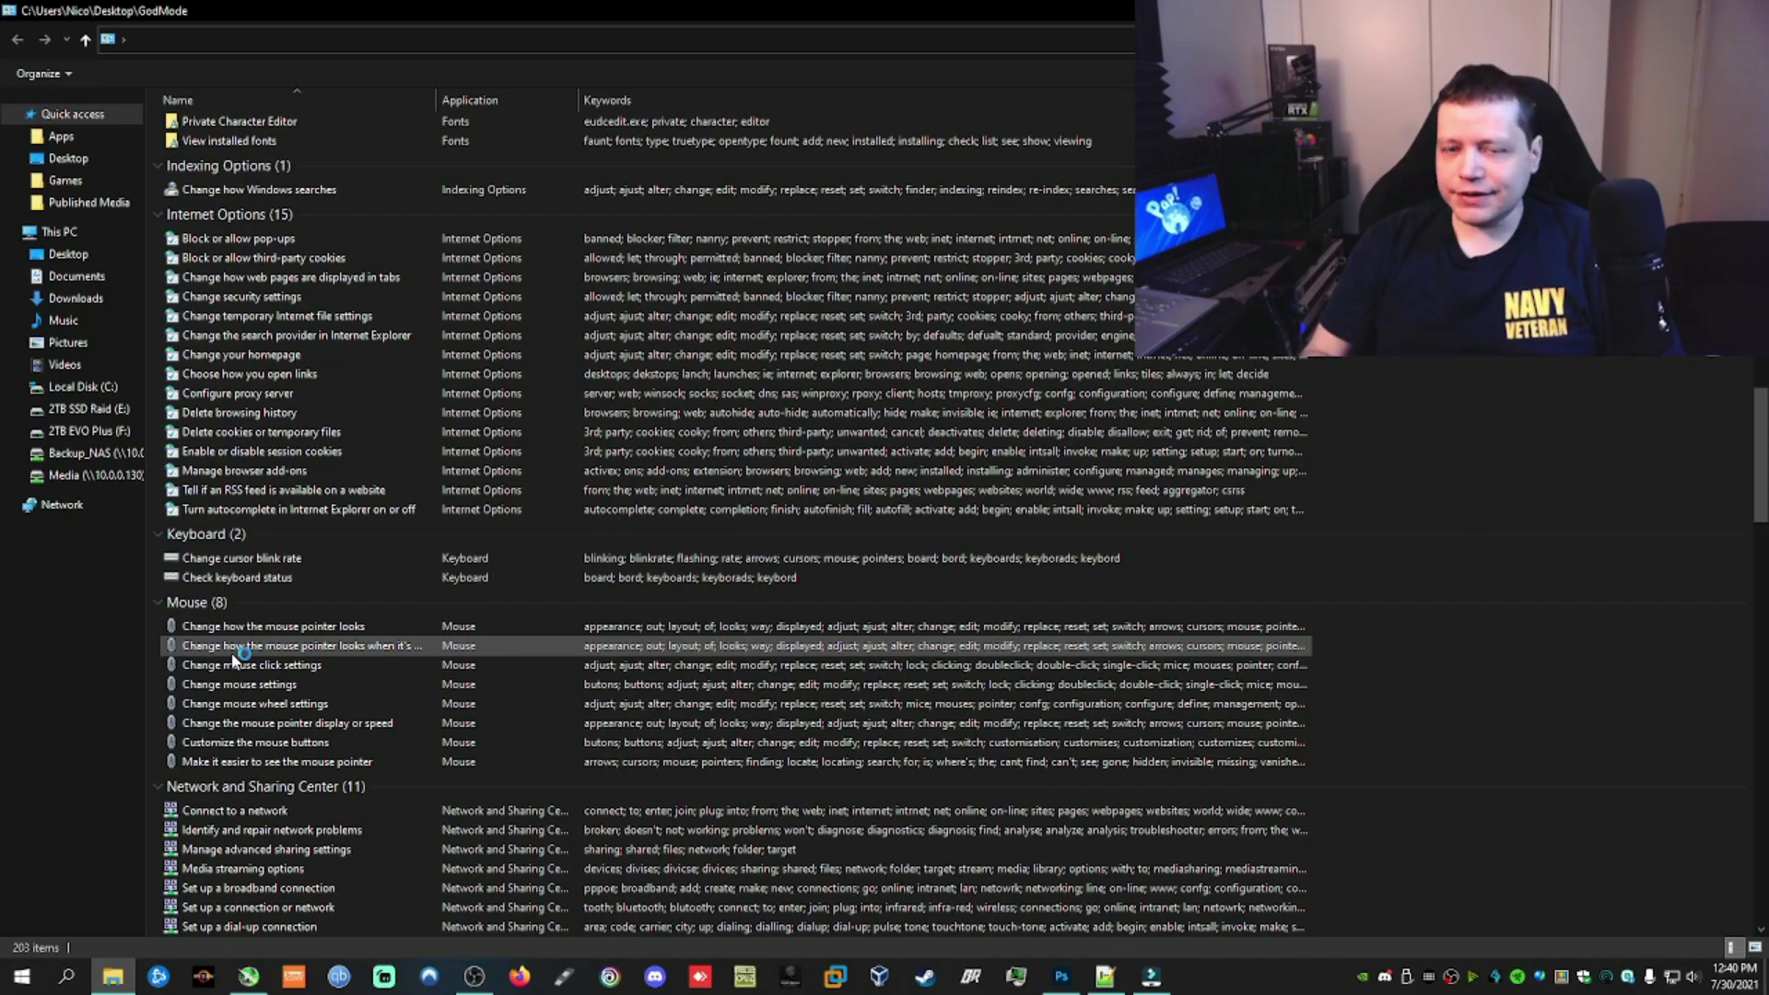
# Try to open the mouse wheel settings, and look through the Network and Sharing Center and Power Options entries
pyautogui.doubleClick(233, 710)
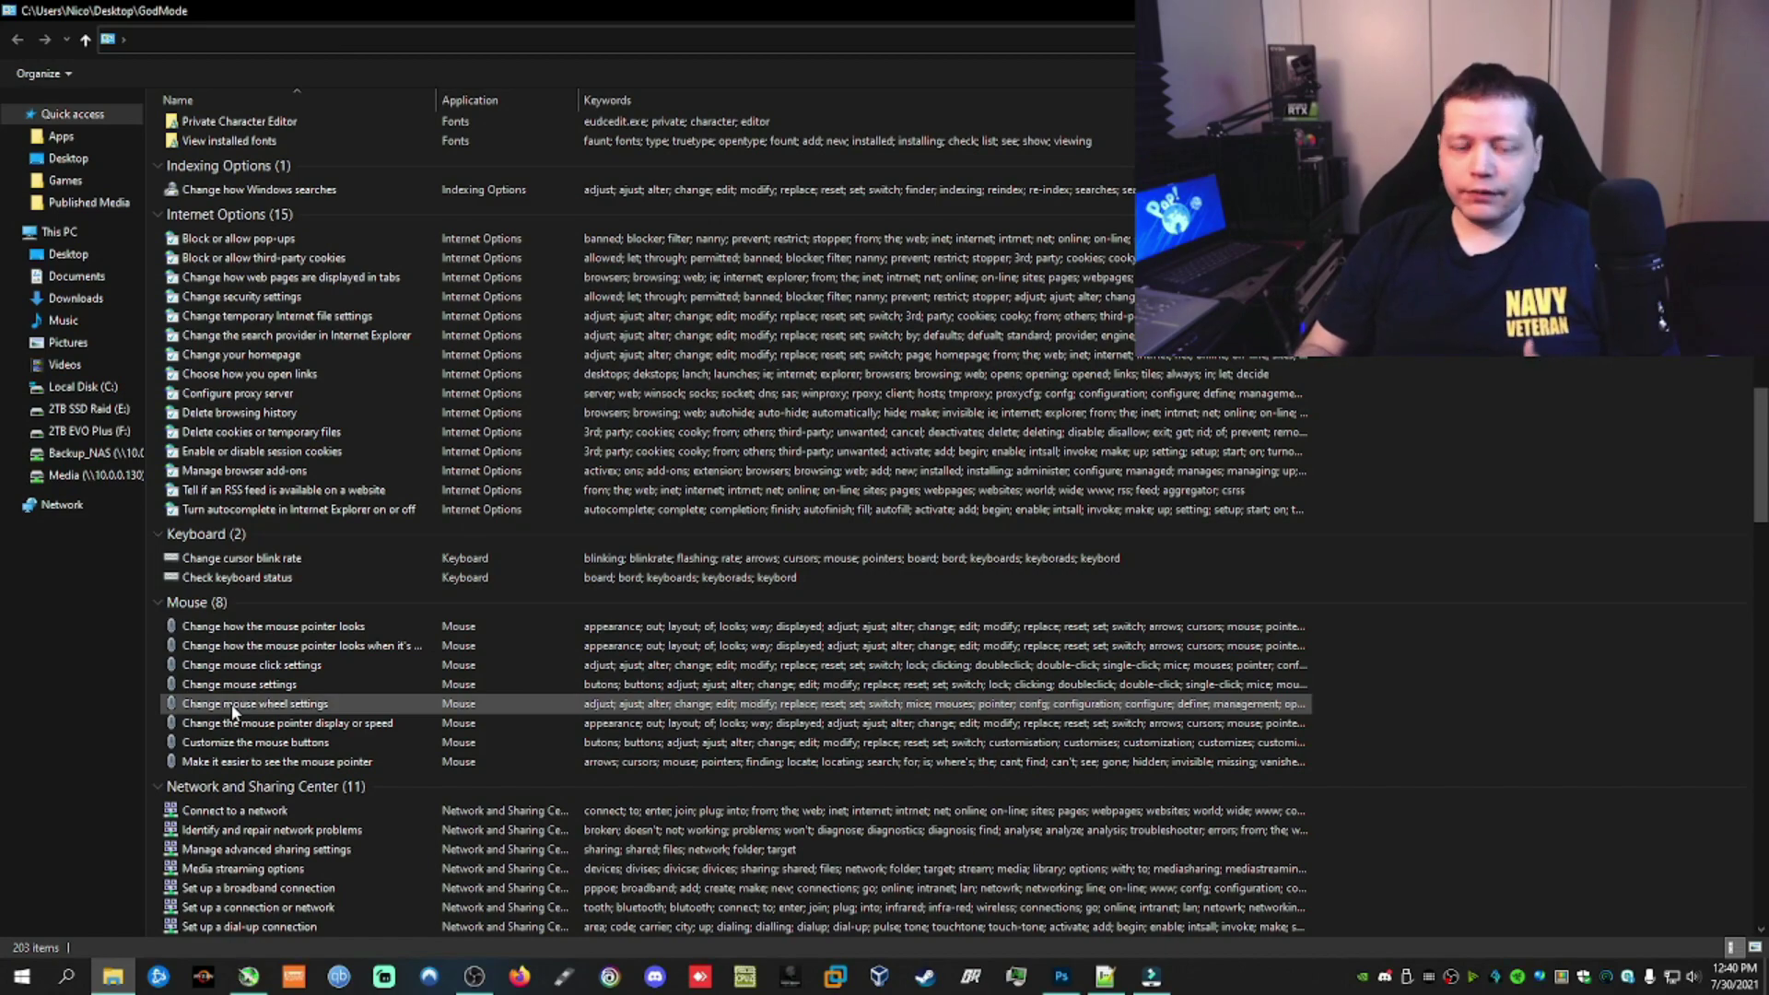
pyautogui.scroll(-3, 233, 718)
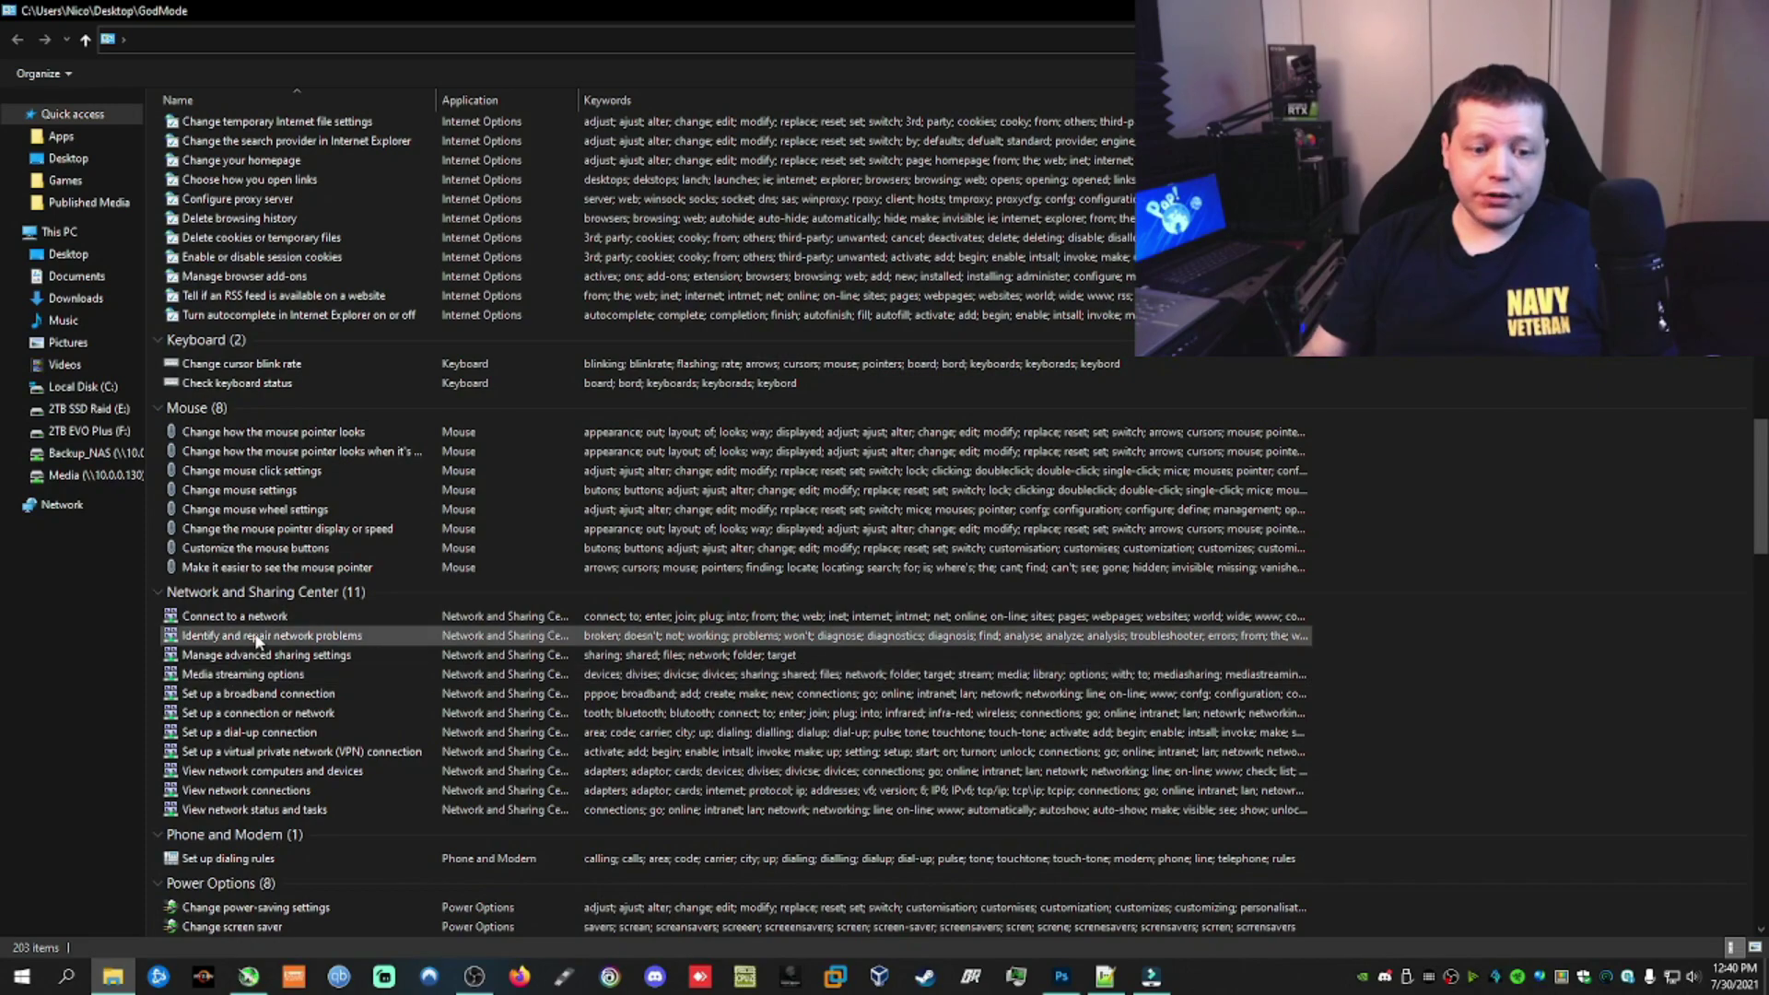
pyautogui.scroll(-3, 257, 641)
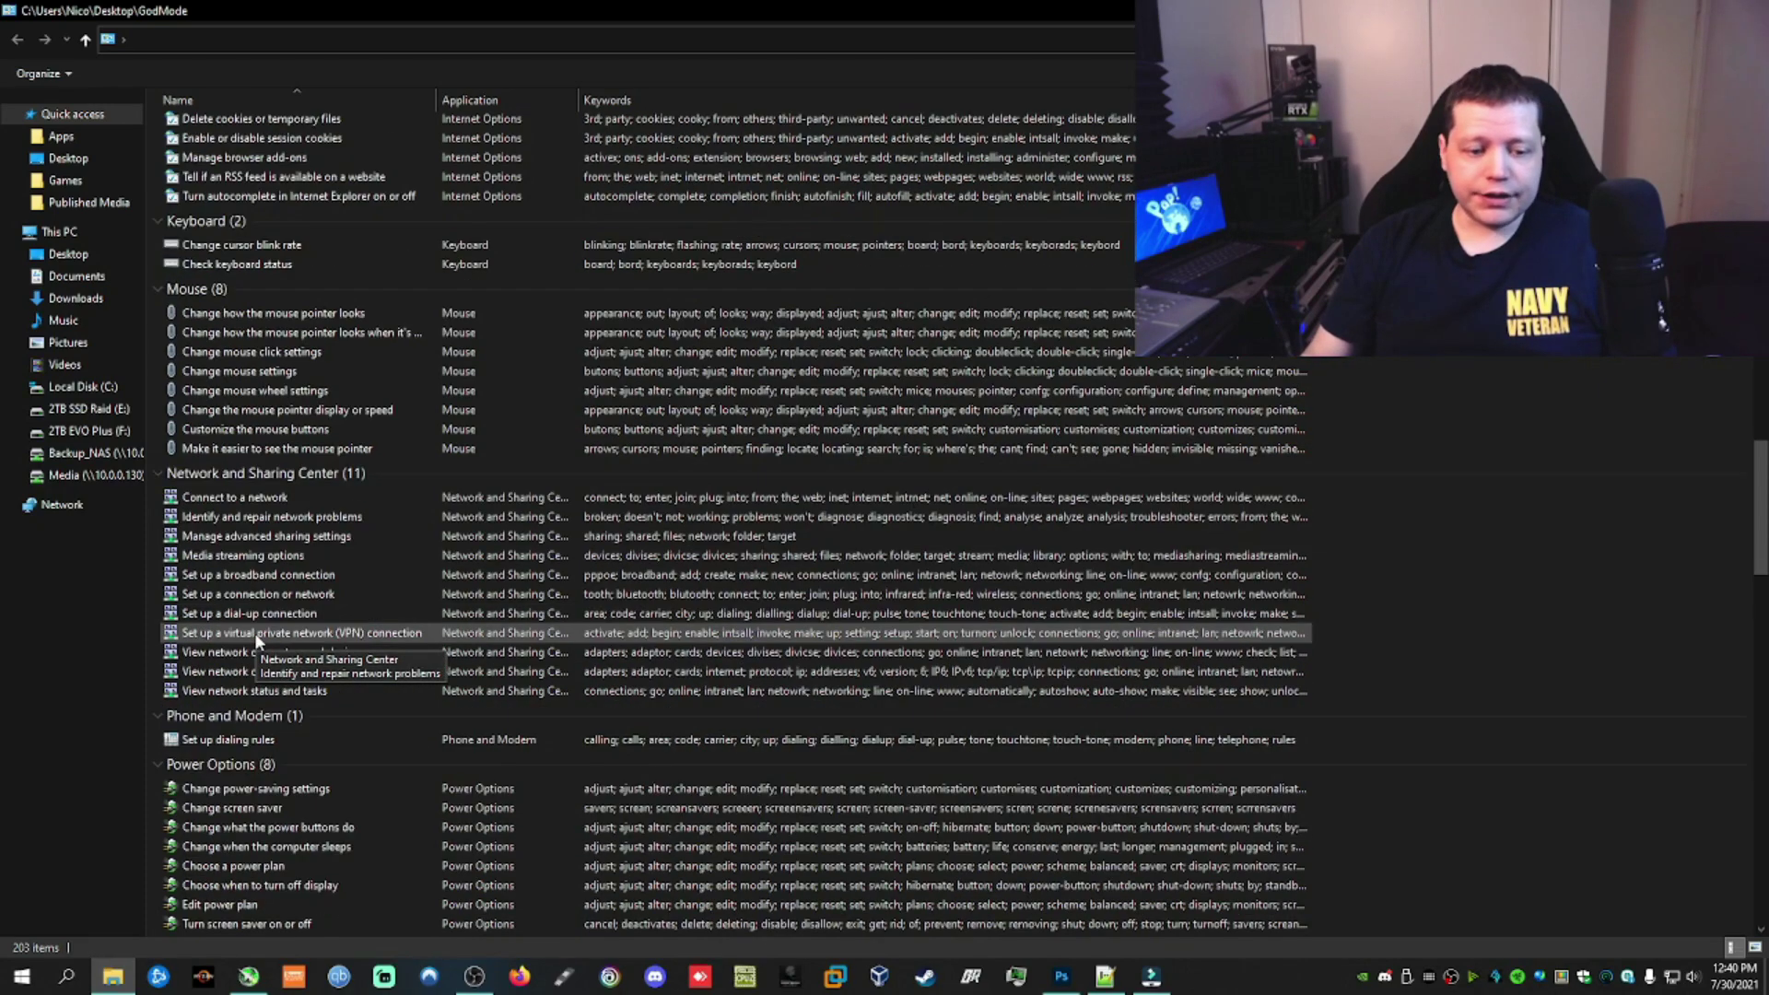
pyautogui.scroll(-2, 254, 781)
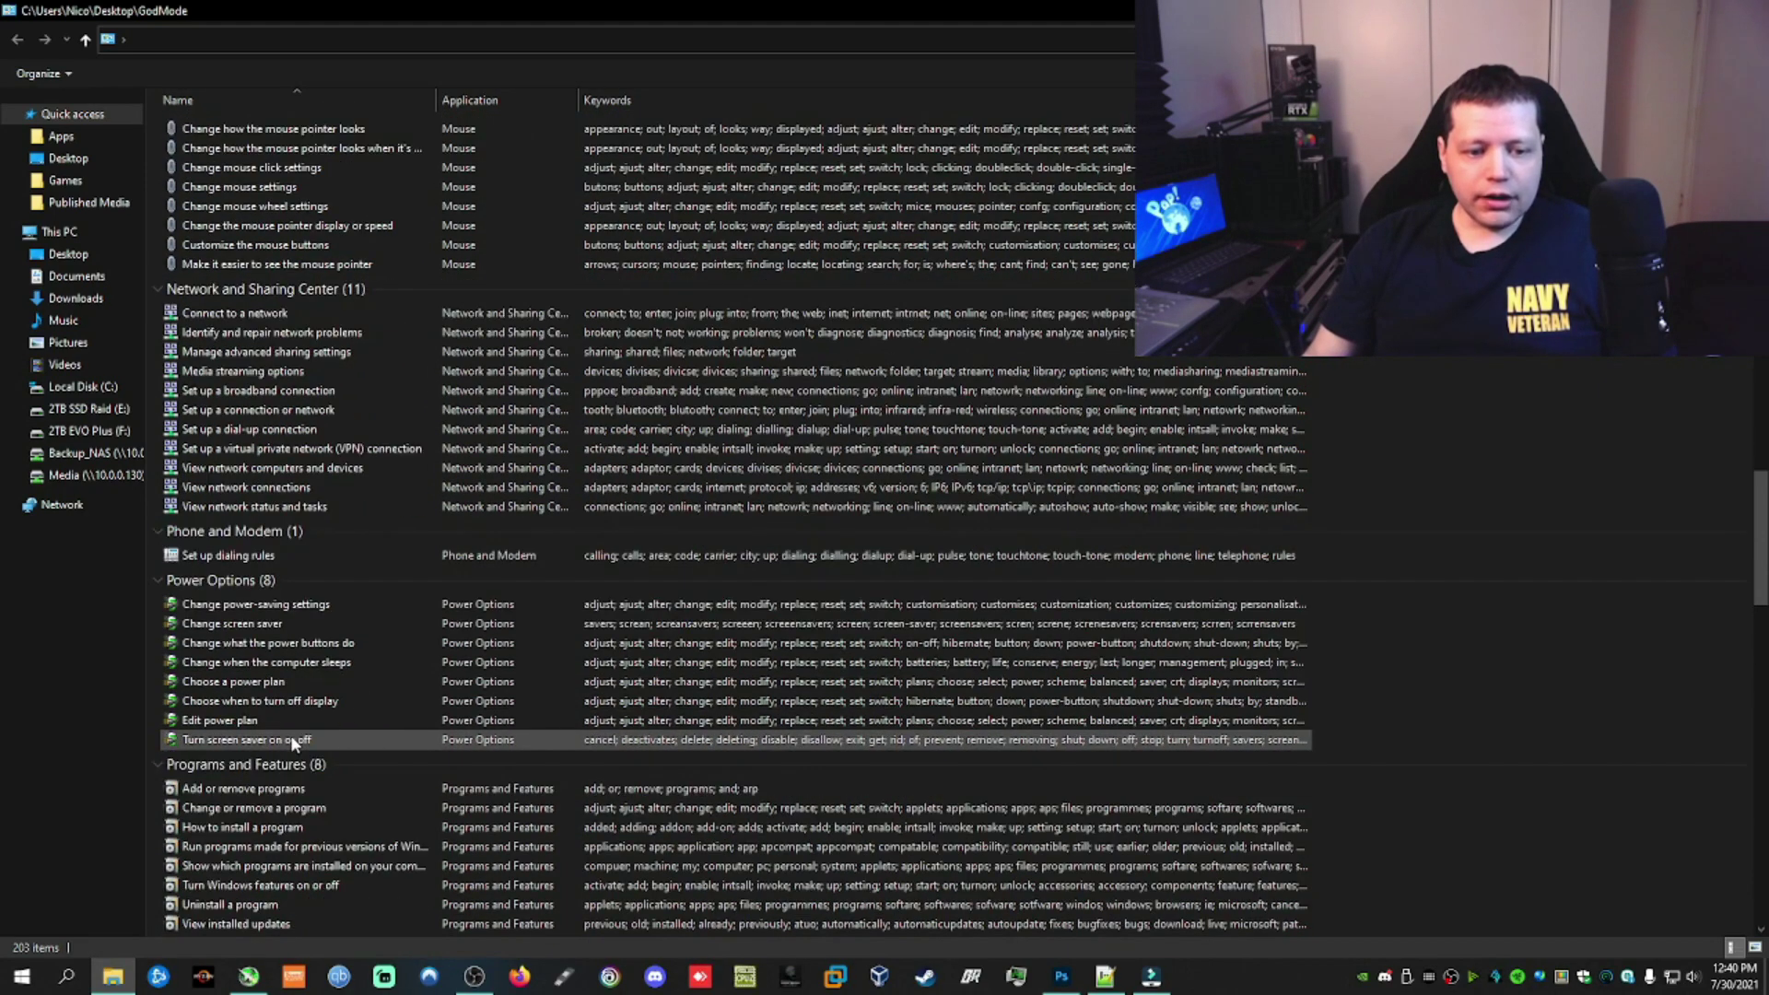
# Restore the maximized GodMode window to a smaller size and create a desktop shortcut for Choose a power plan from Power Options
pyautogui.moveTo(1106, 10); pyautogui.dragTo(907, 170)
pyautogui.scroll(-6, 727, 470)
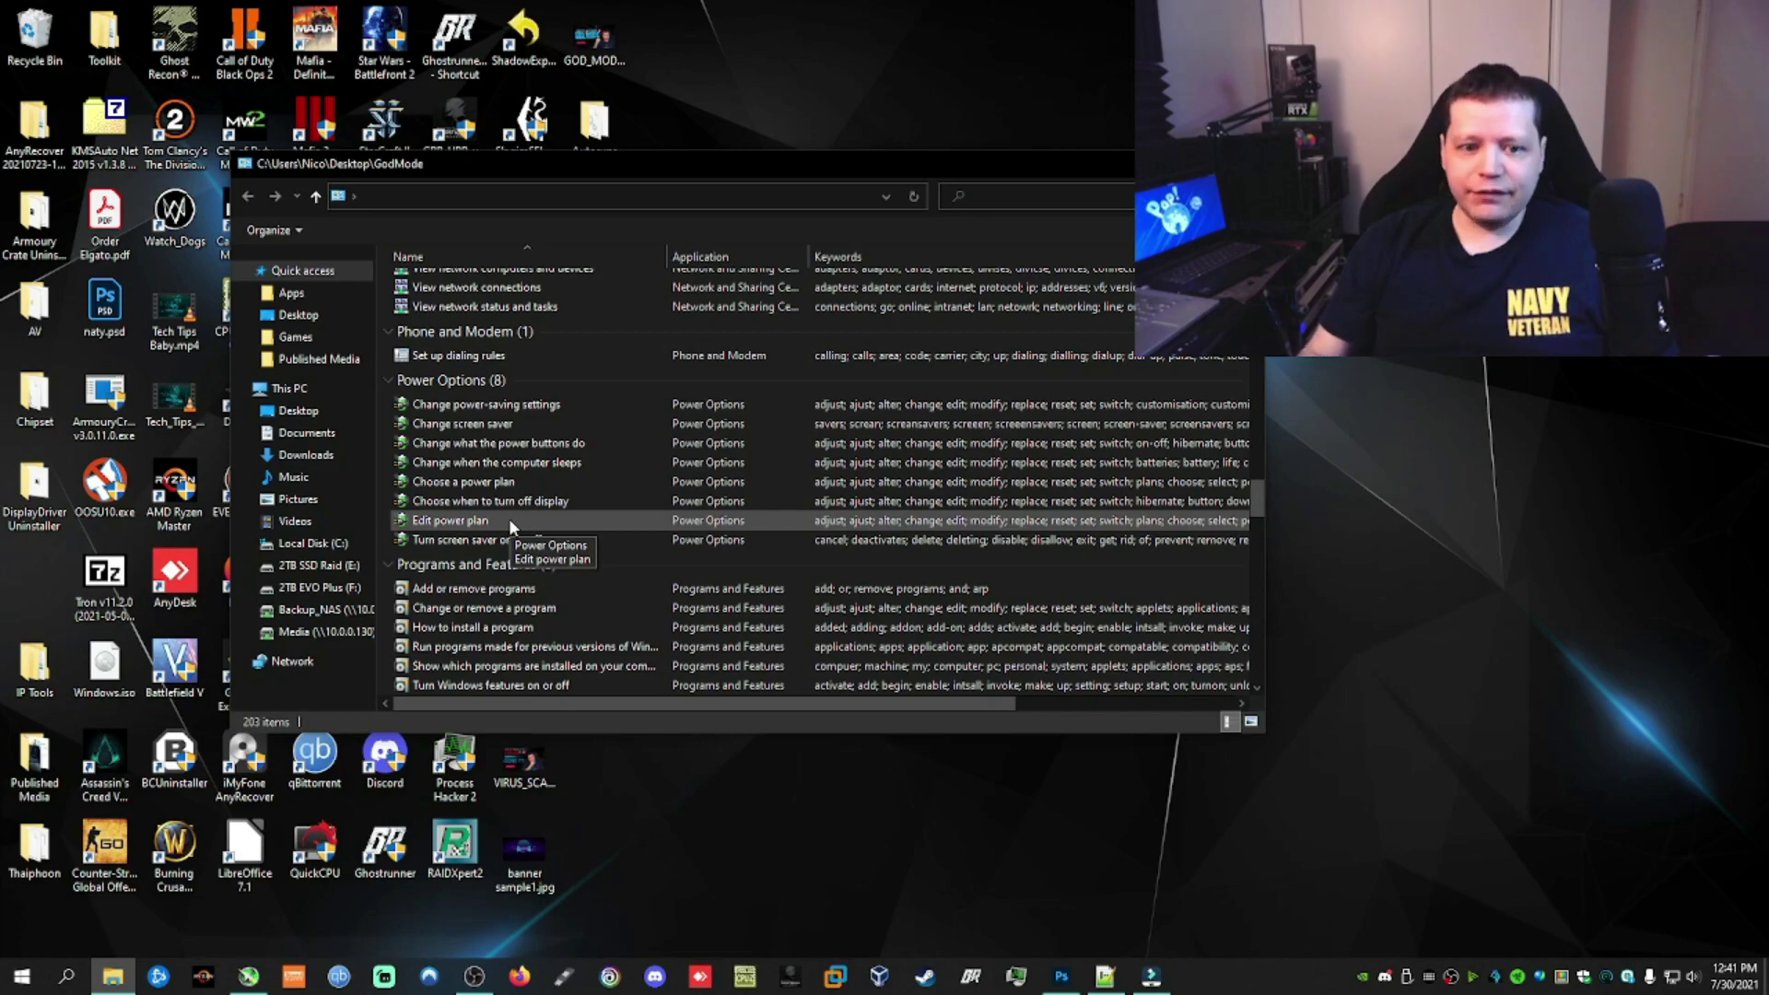
pyautogui.moveTo(448, 482); pyautogui.dragTo(1432, 401)
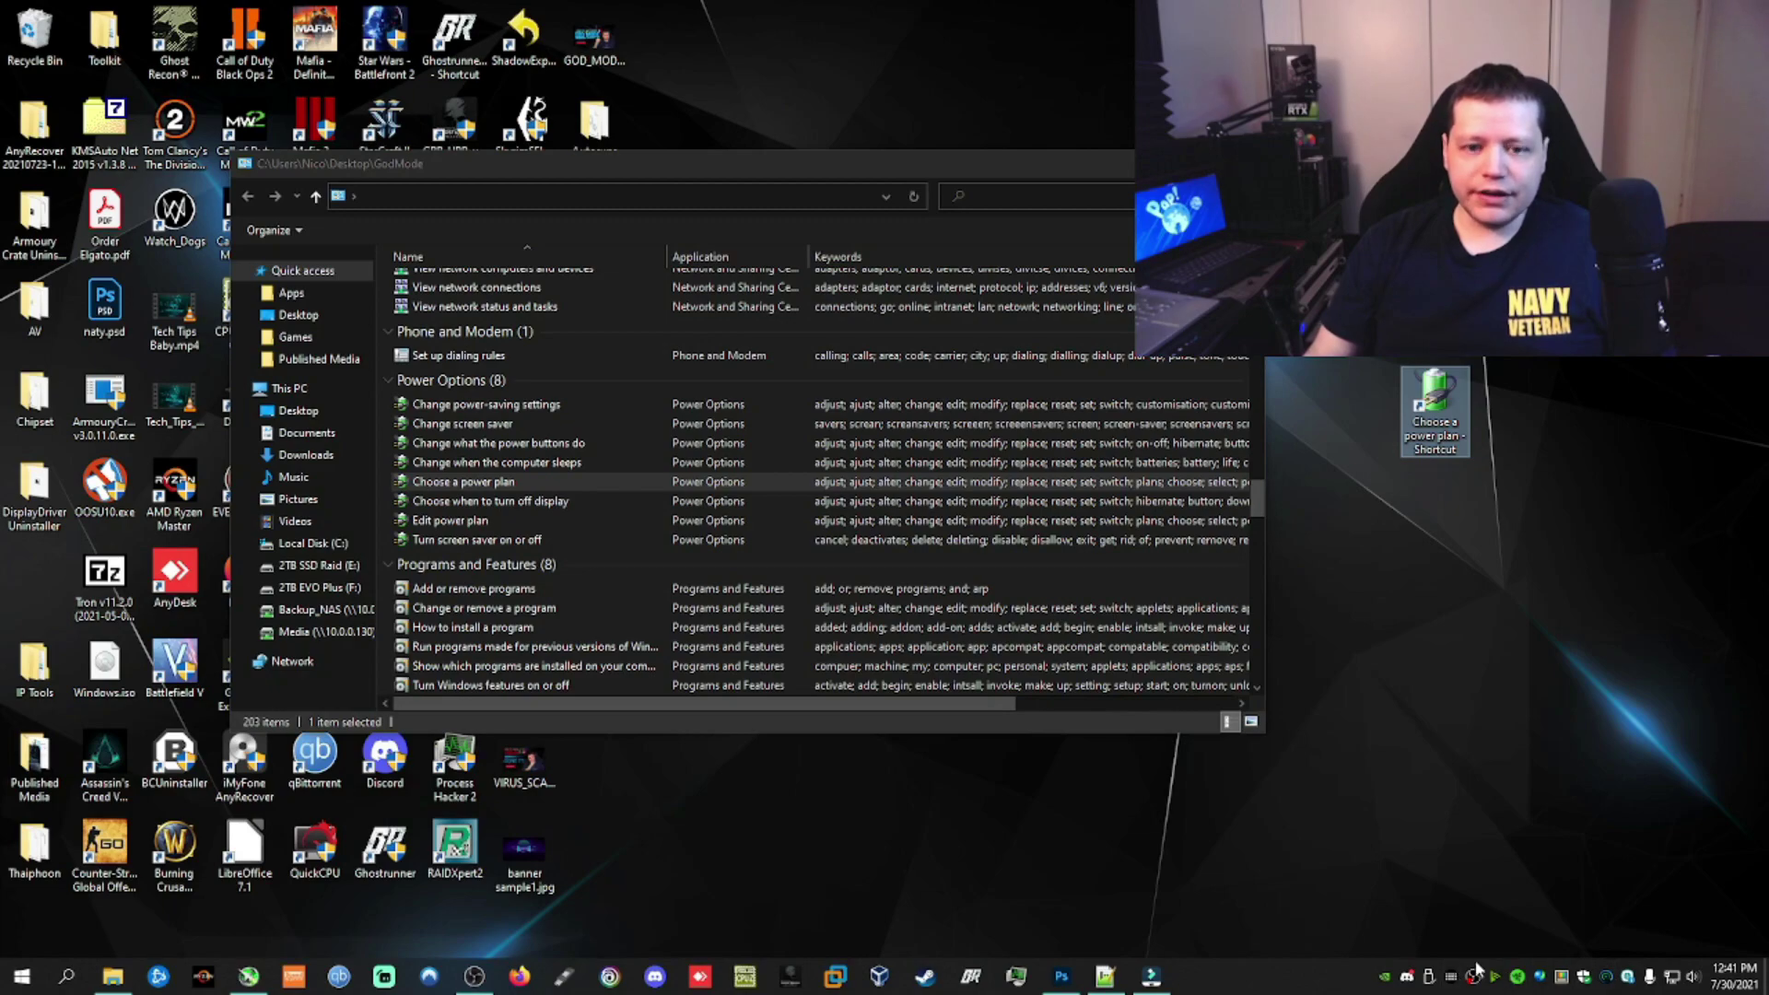
# Select the Add or remove programs entry under Programs and Features and look through the Region entries below it
pyautogui.scroll(-2, 777, 475)
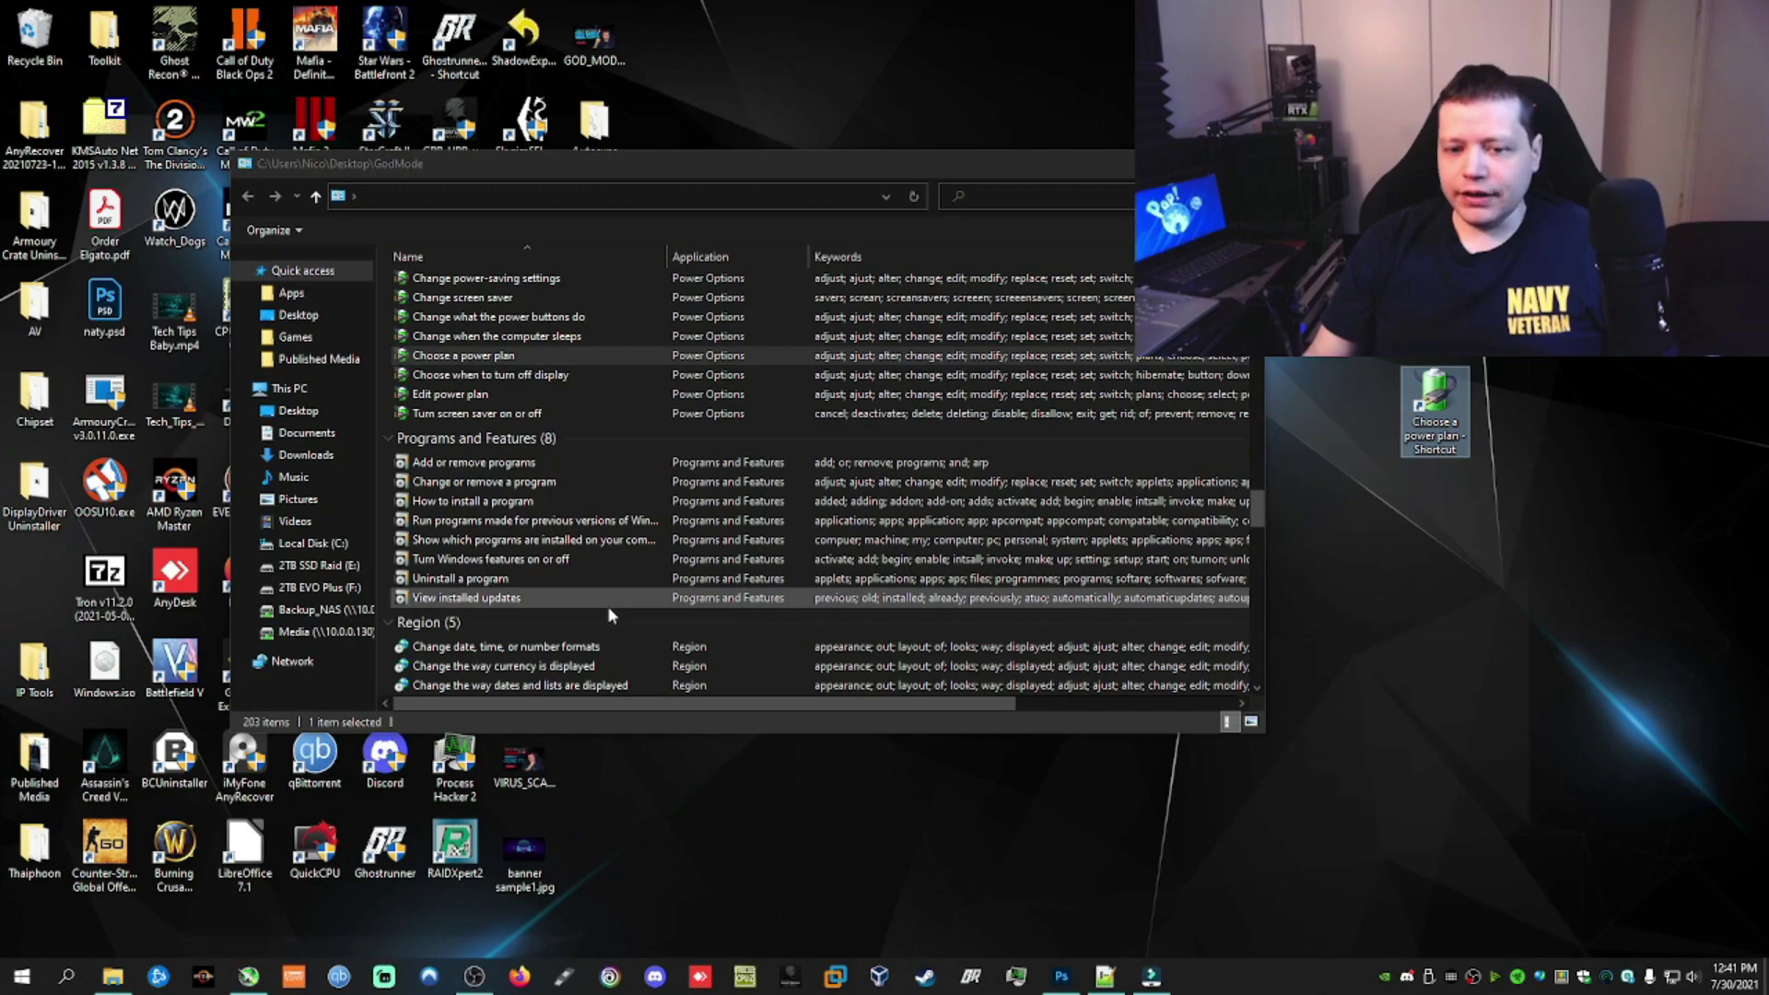
pyautogui.moveTo(465, 465); pyautogui.dragTo(429, 466)
pyautogui.scroll(-2, 429, 467)
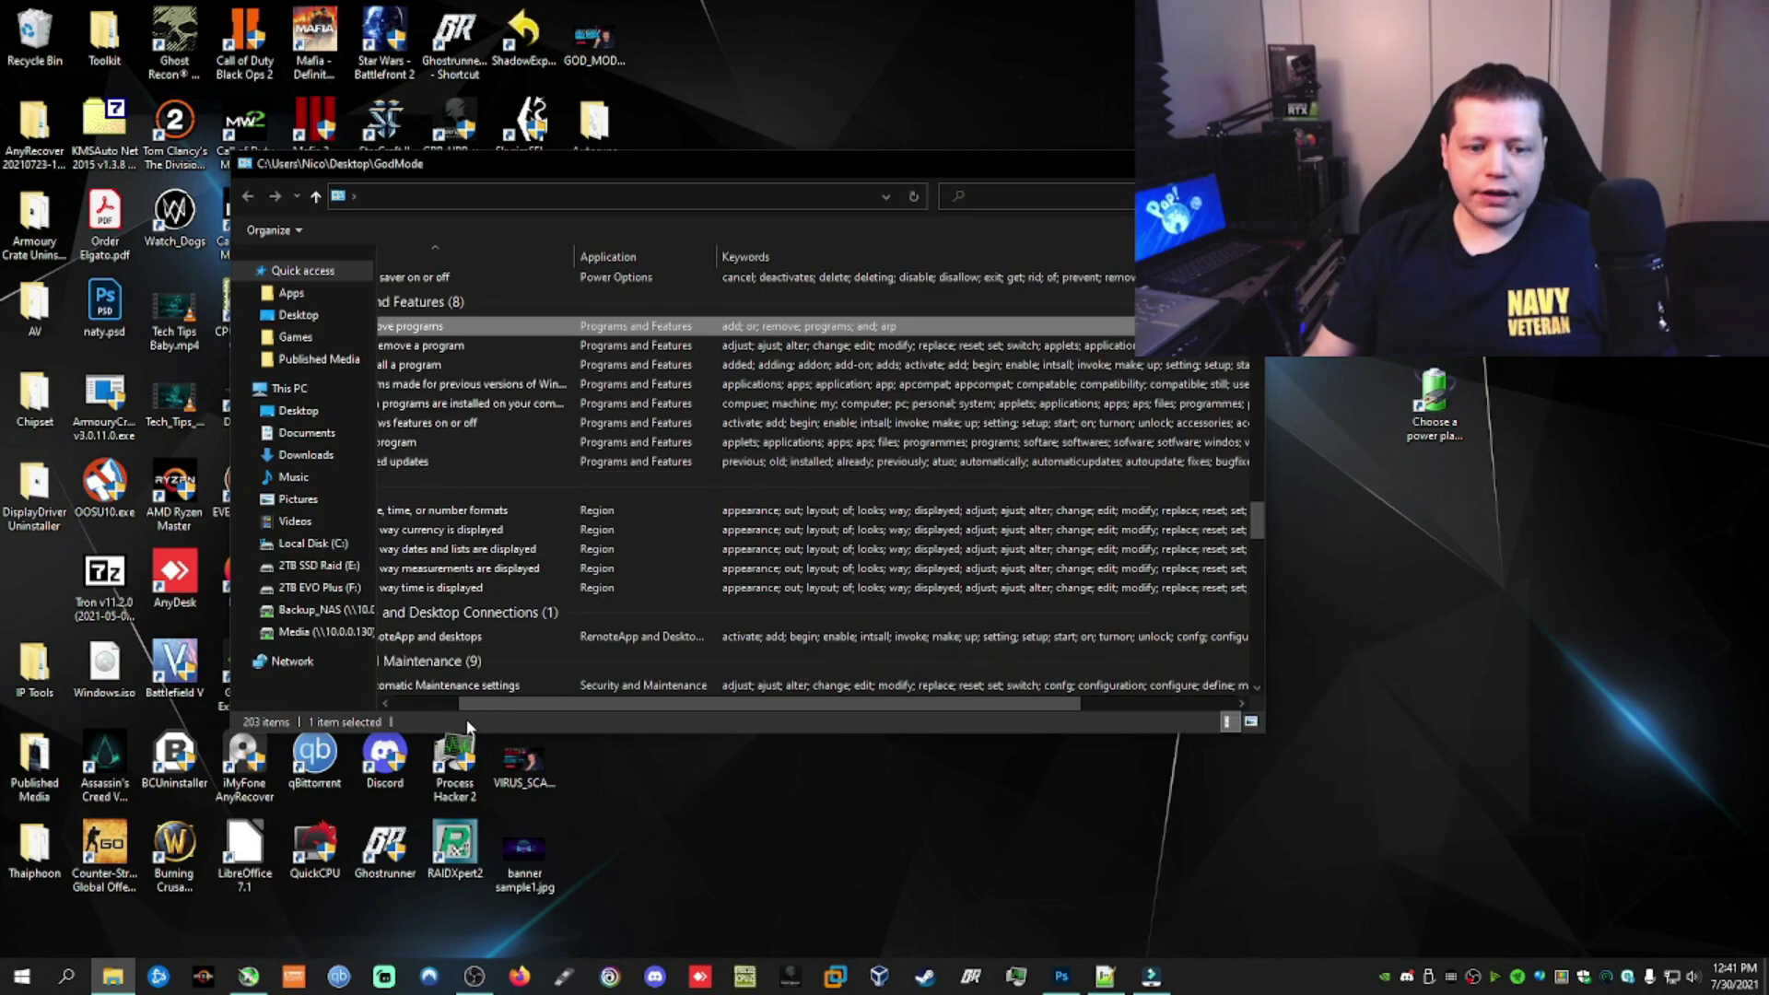
# Examine the GodMode settings groups from Security and Maintenance and Sound down through System and User Accounts to Work Folders
pyautogui.moveTo(494, 702); pyautogui.dragTo(429, 702)
pyautogui.scroll(-3, 569, 525)
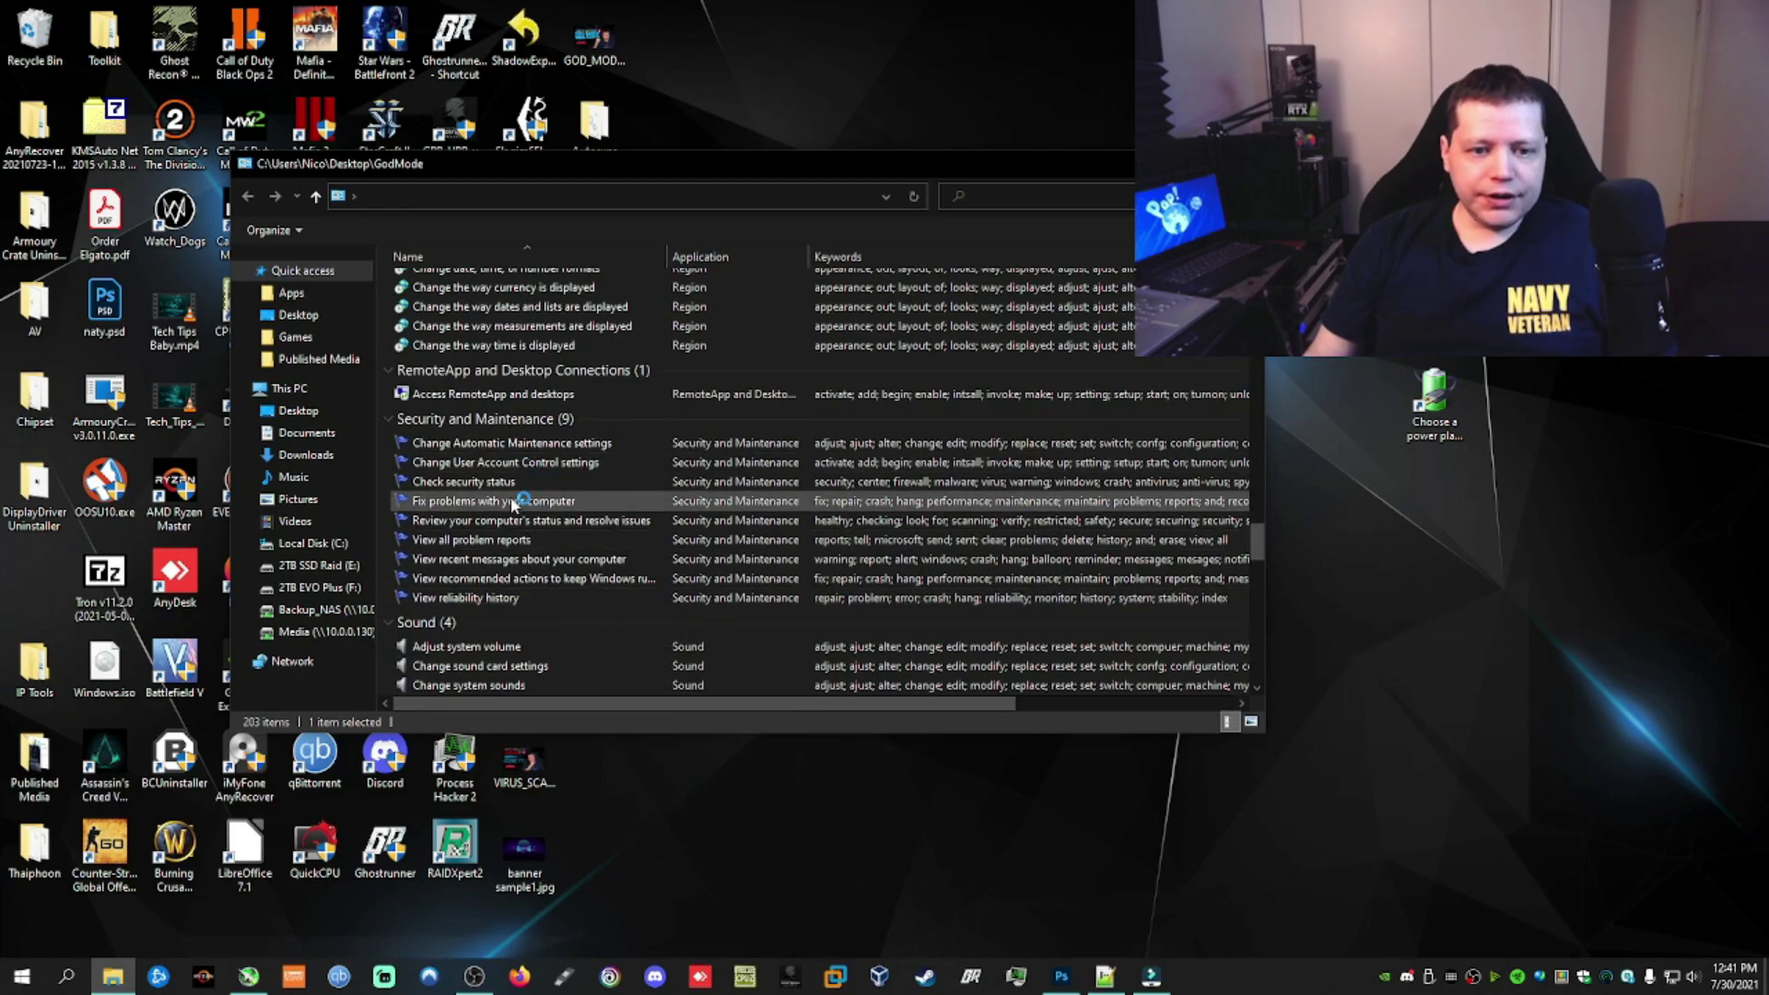
pyautogui.scroll(-2, 502, 599)
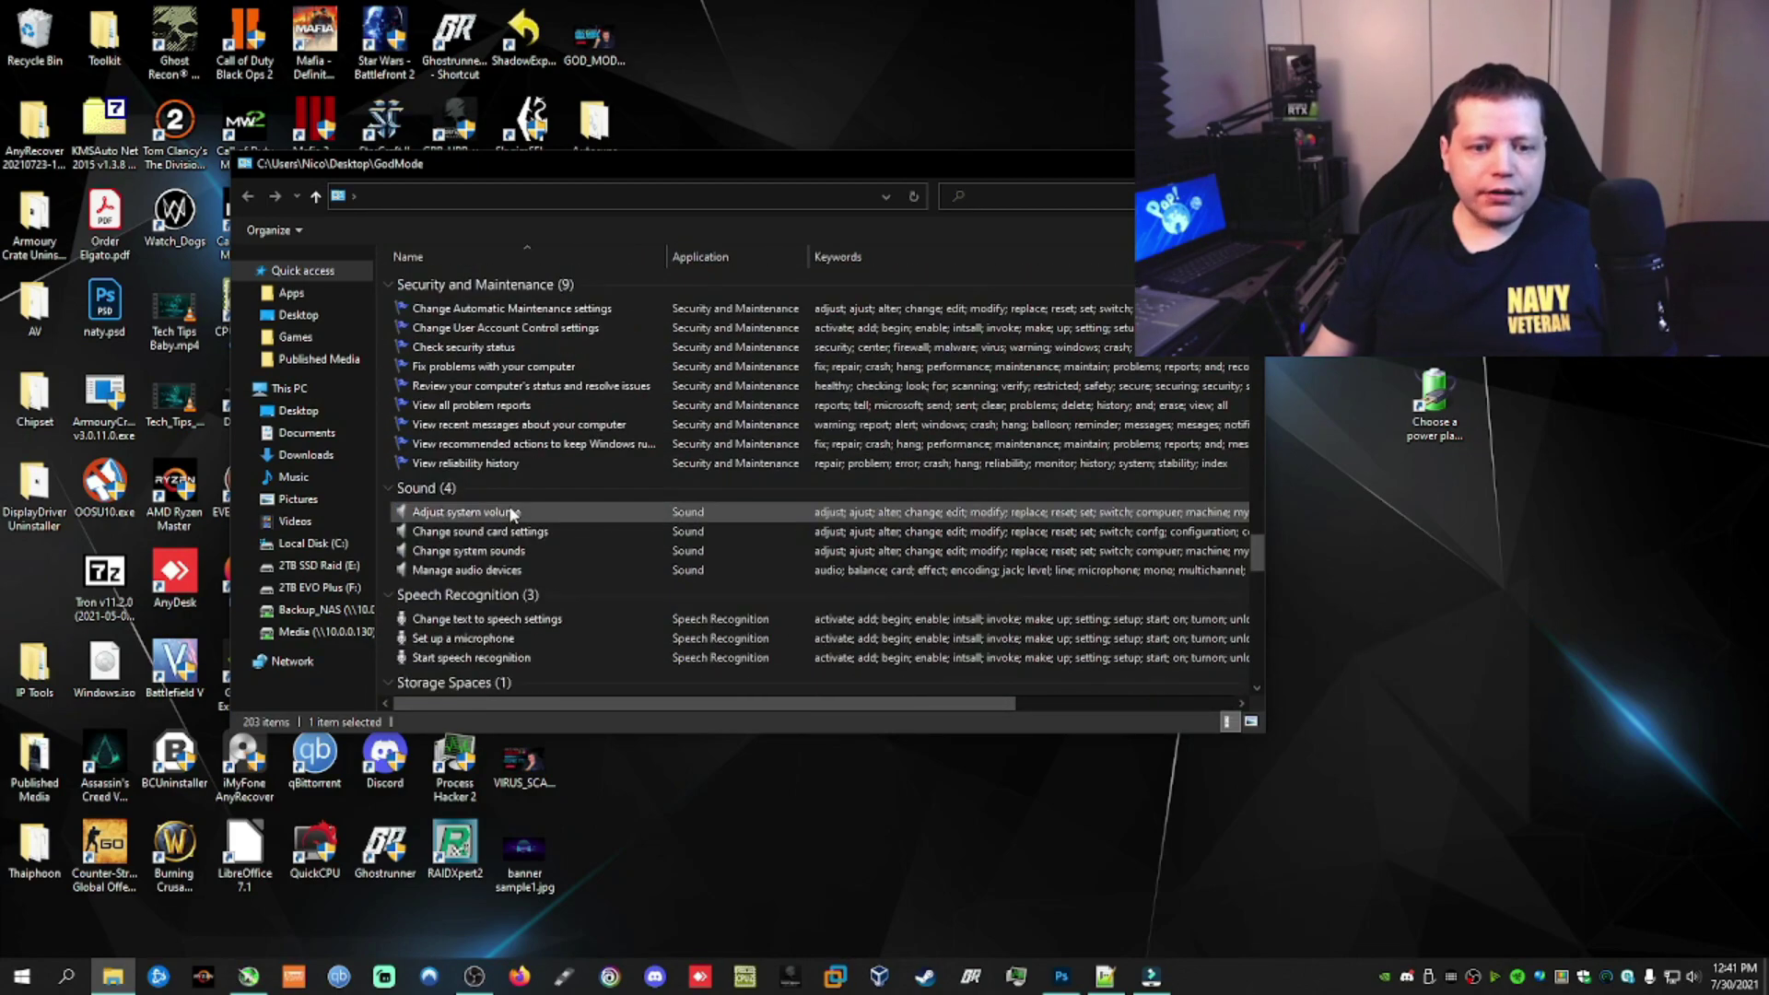
pyautogui.doubleClick(485, 575)
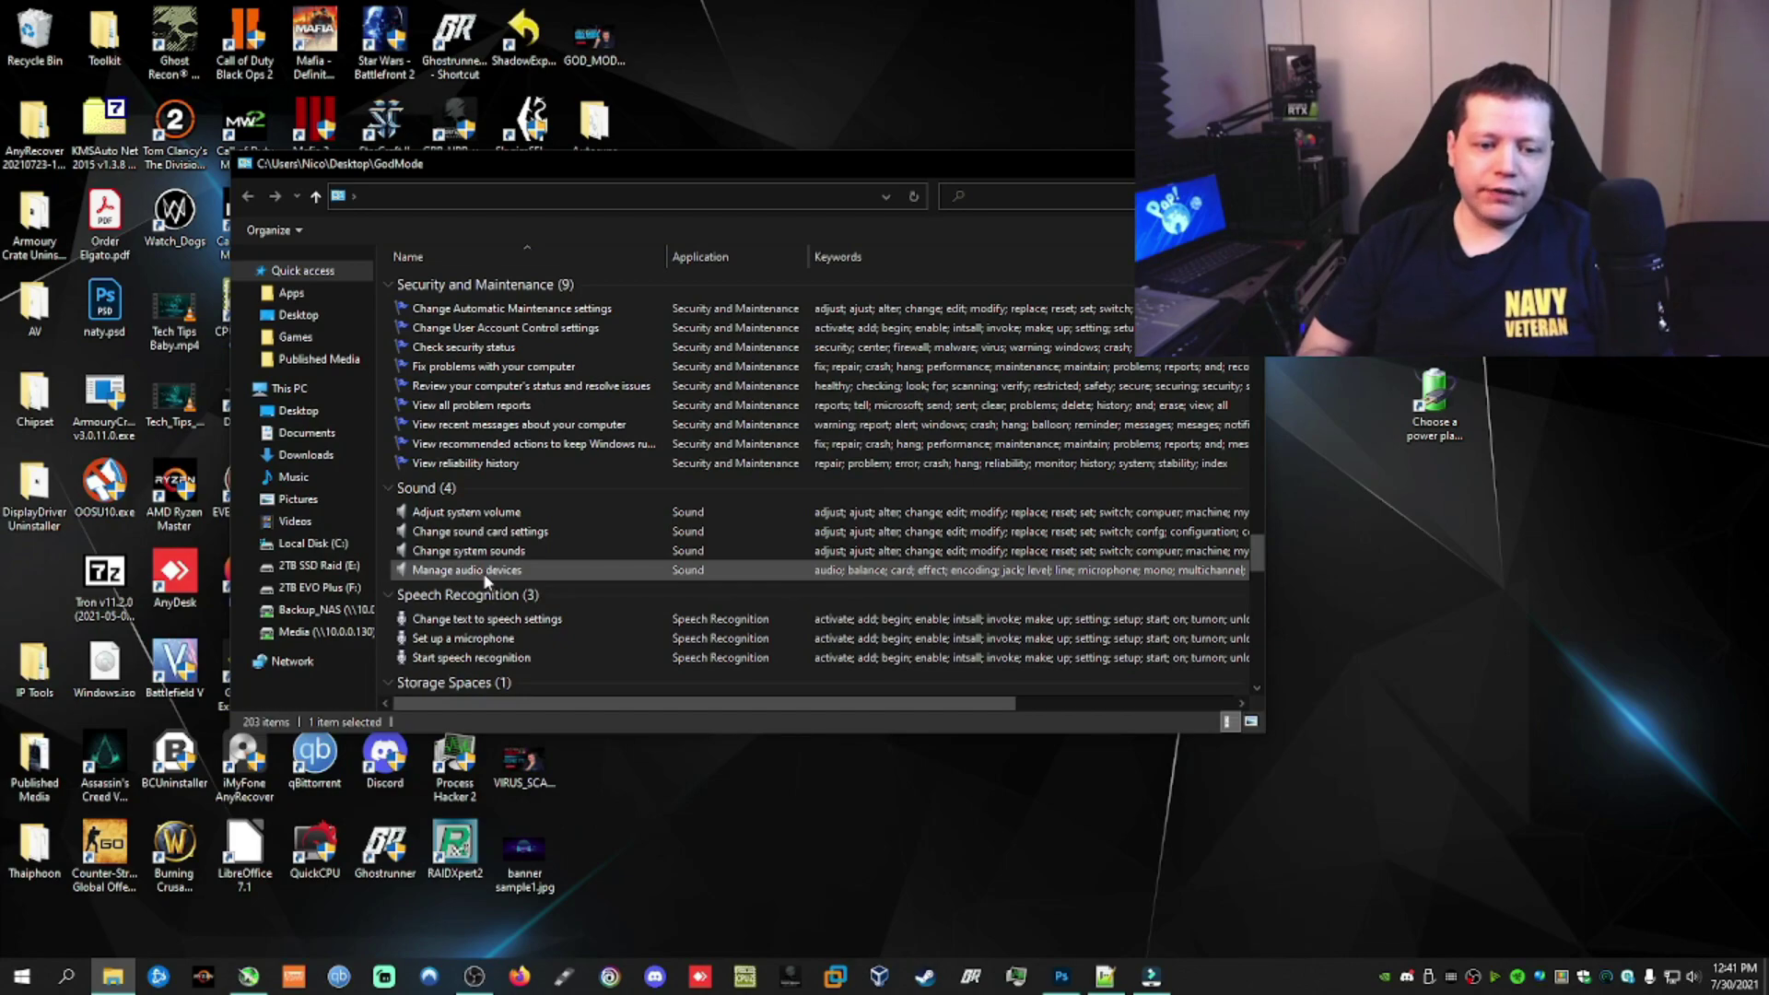
pyautogui.scroll(-2, 487, 588)
pyautogui.scroll(-2, 604, 573)
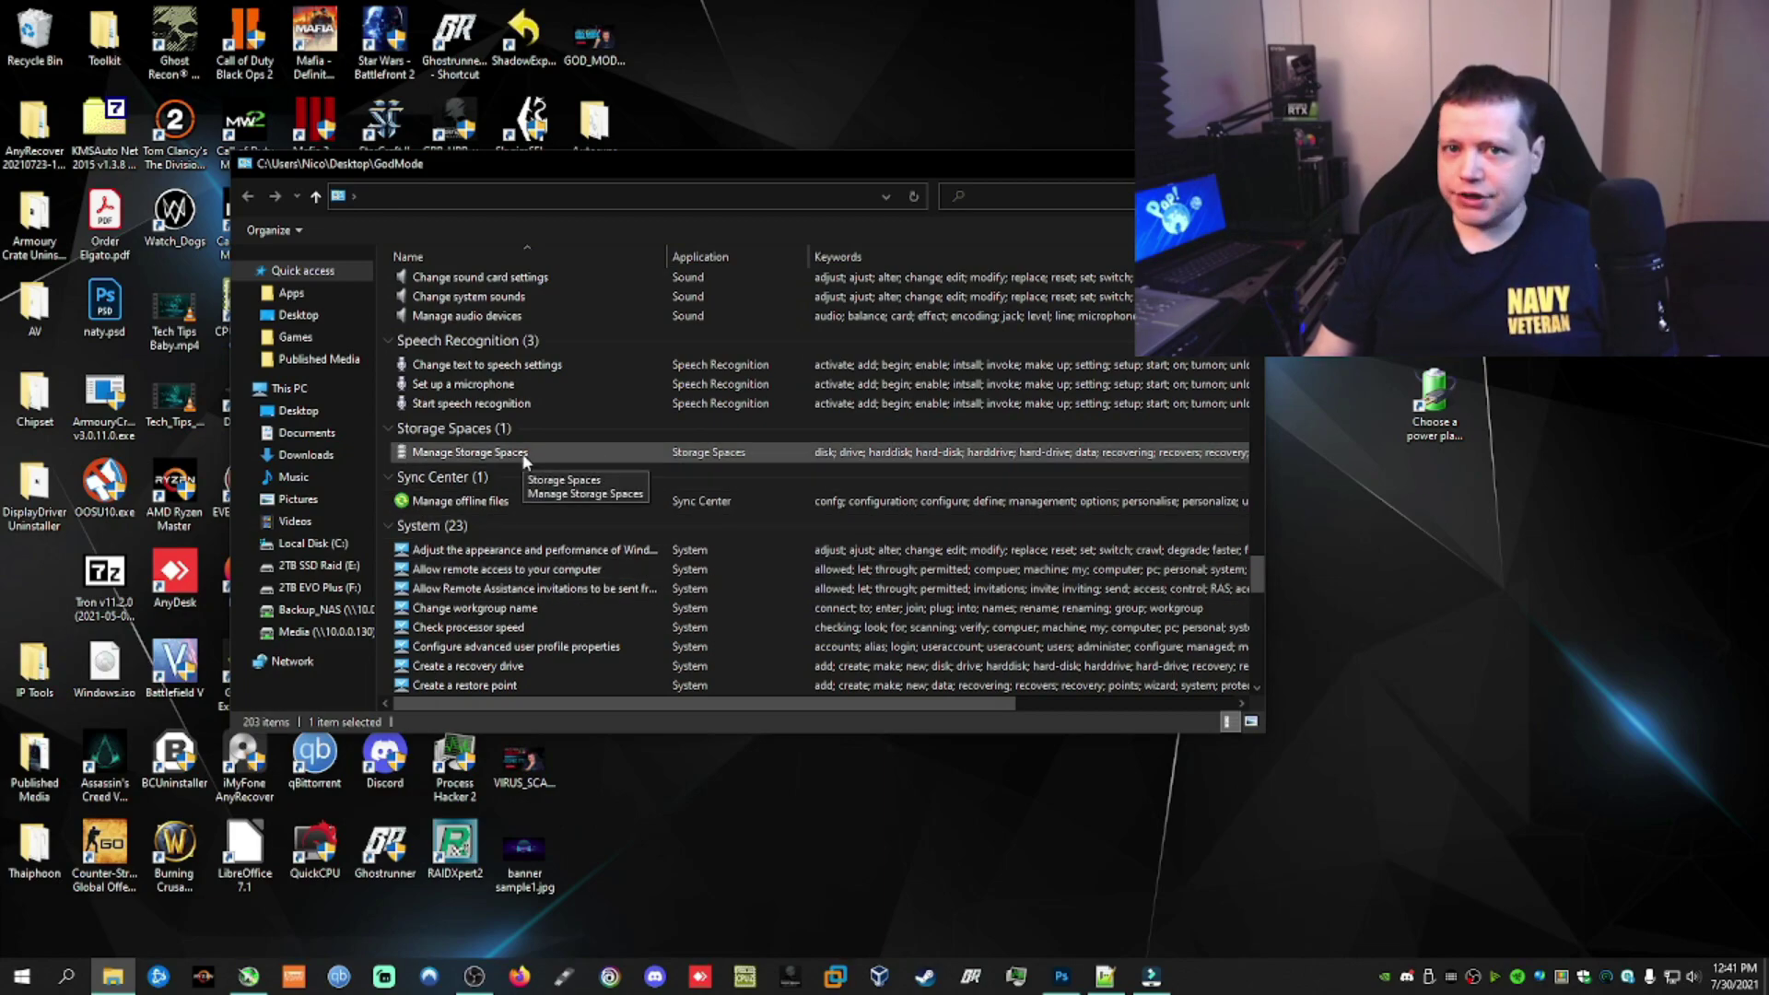
pyautogui.scroll(-2, 523, 458)
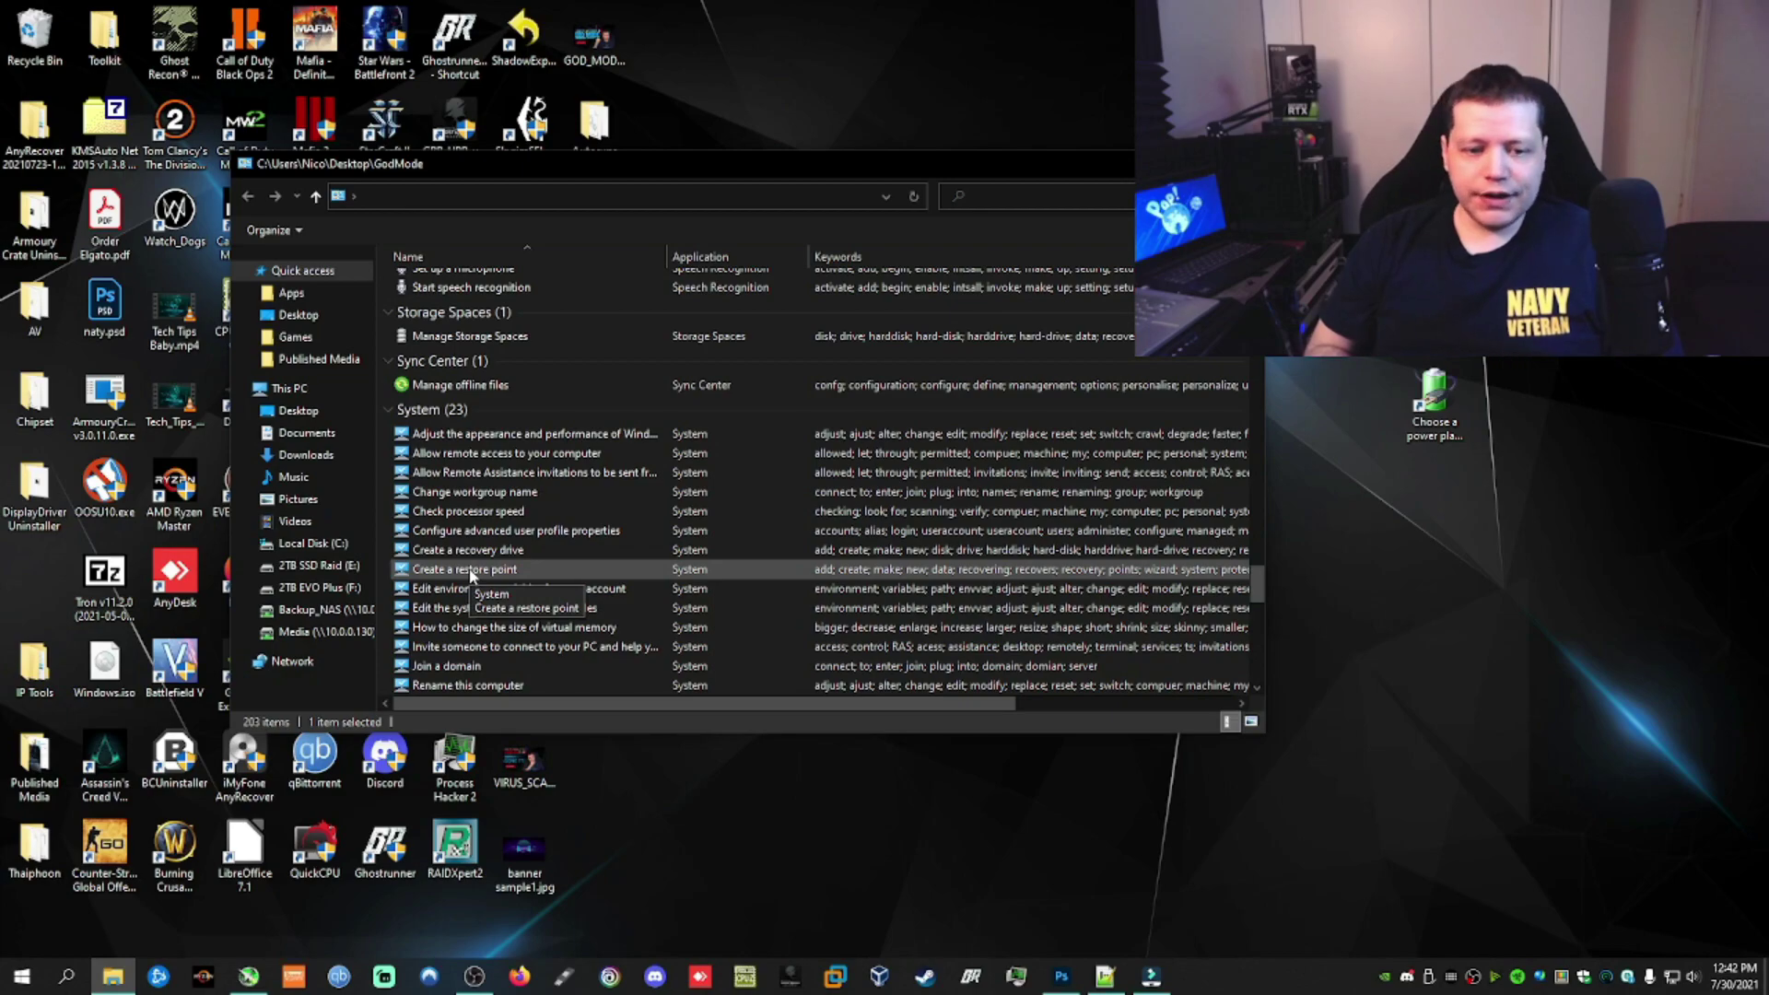
pyautogui.scroll(-5, 470, 576)
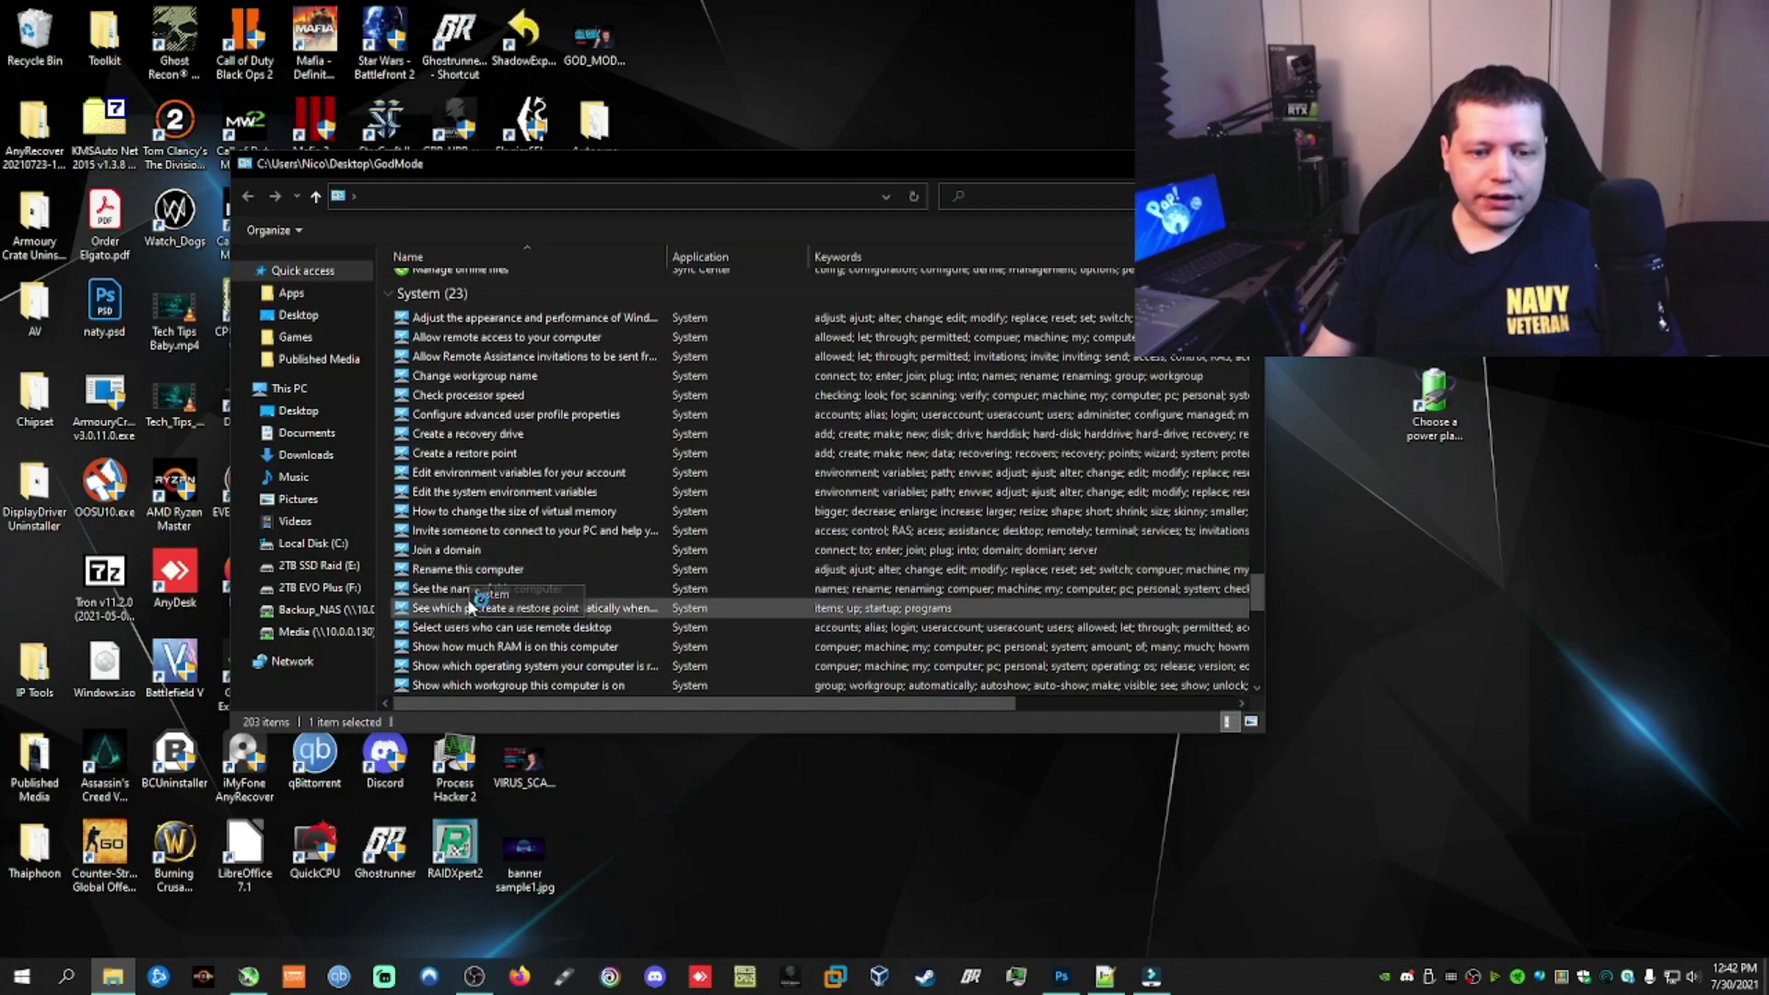
pyautogui.scroll(-4, 571, 567)
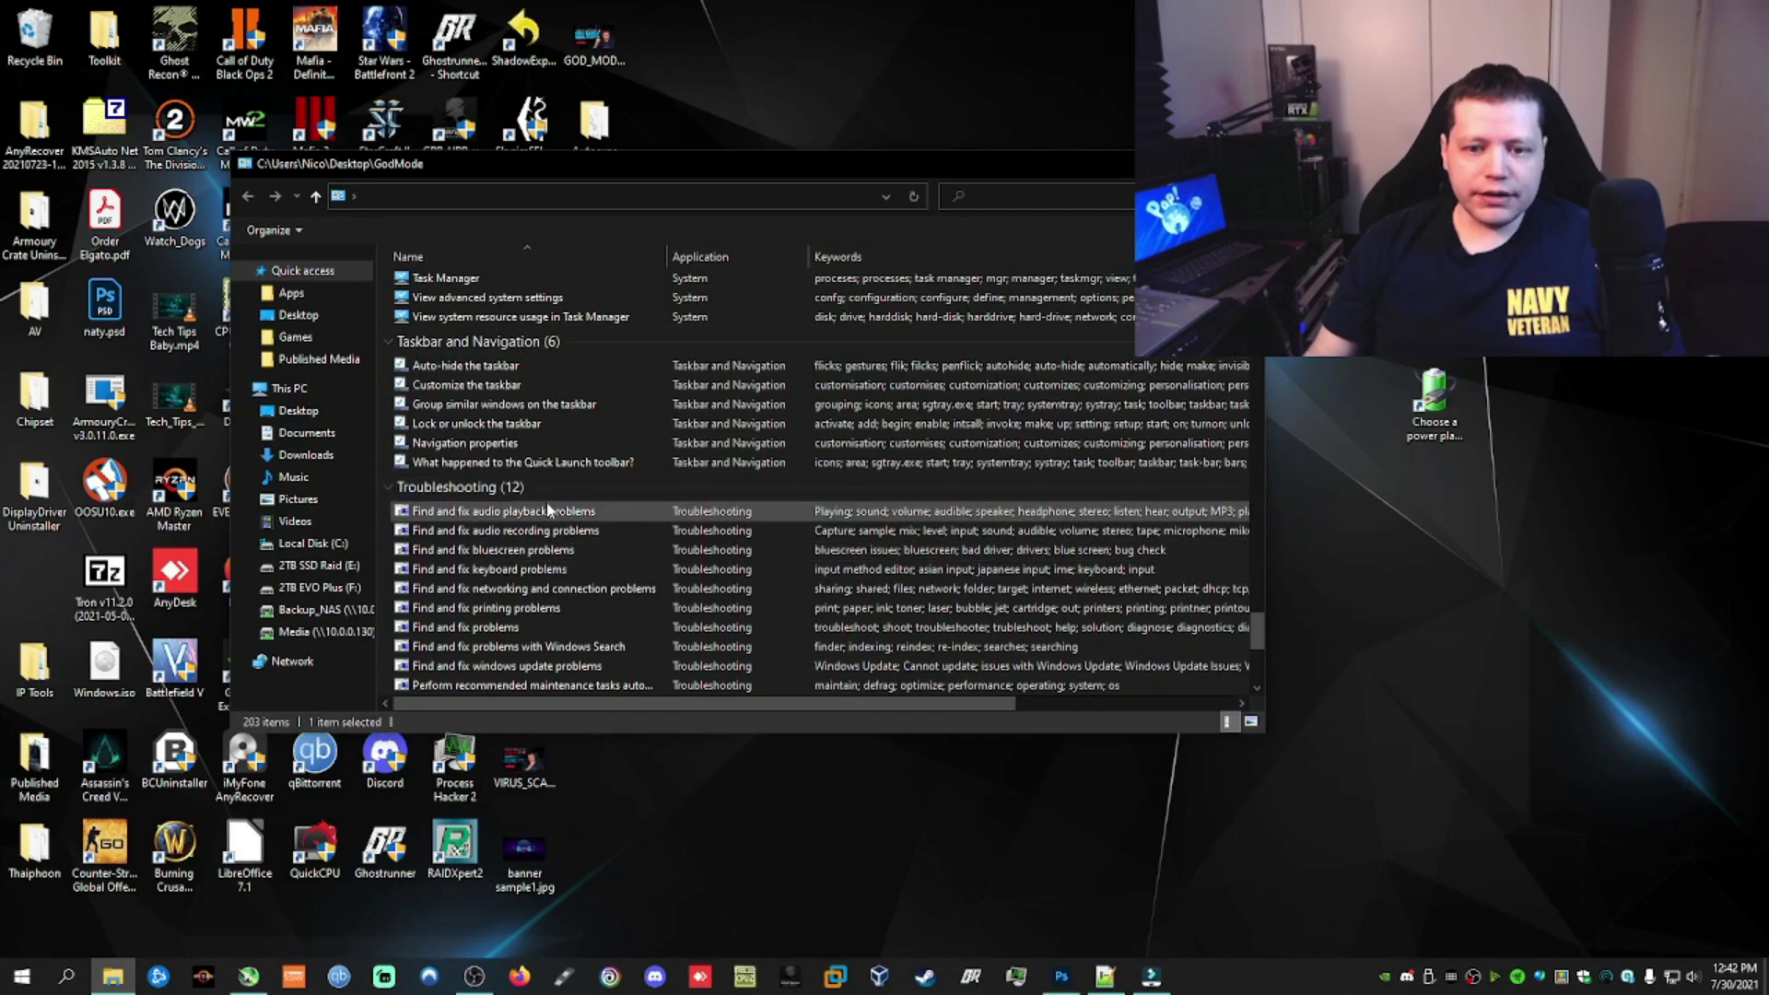
pyautogui.scroll(-2, 534, 570)
pyautogui.scroll(-2, 536, 571)
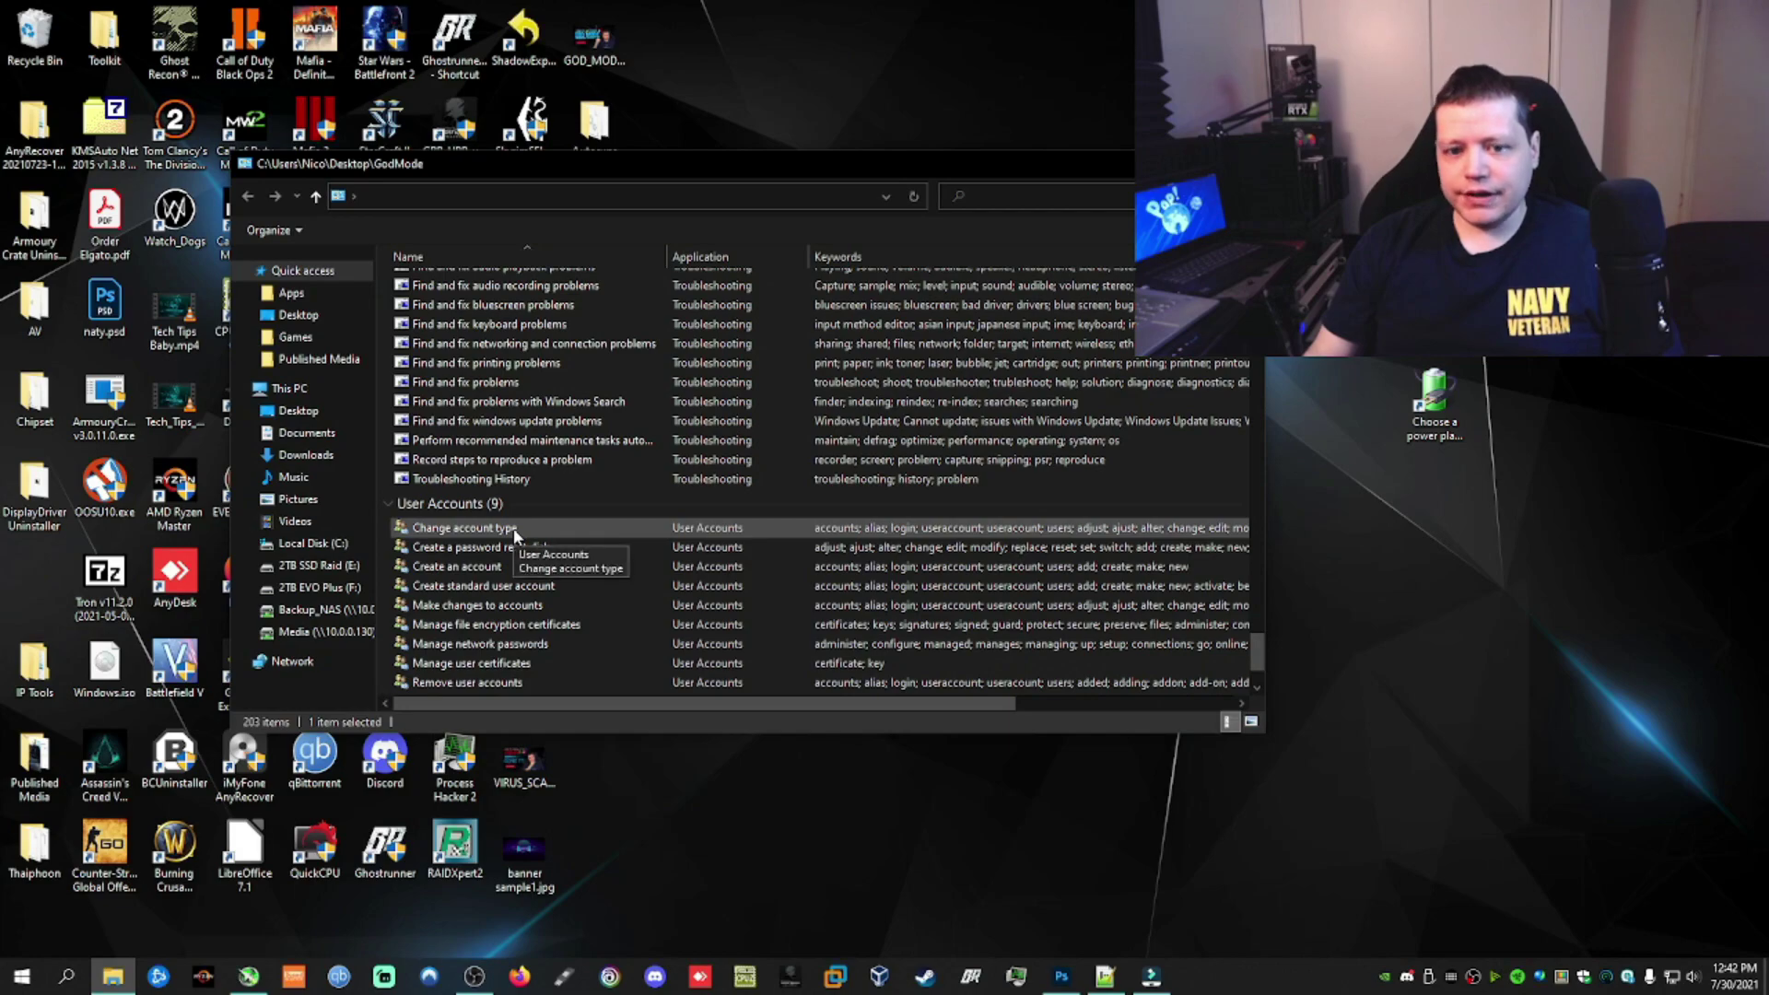
pyautogui.scroll(-2, 514, 534)
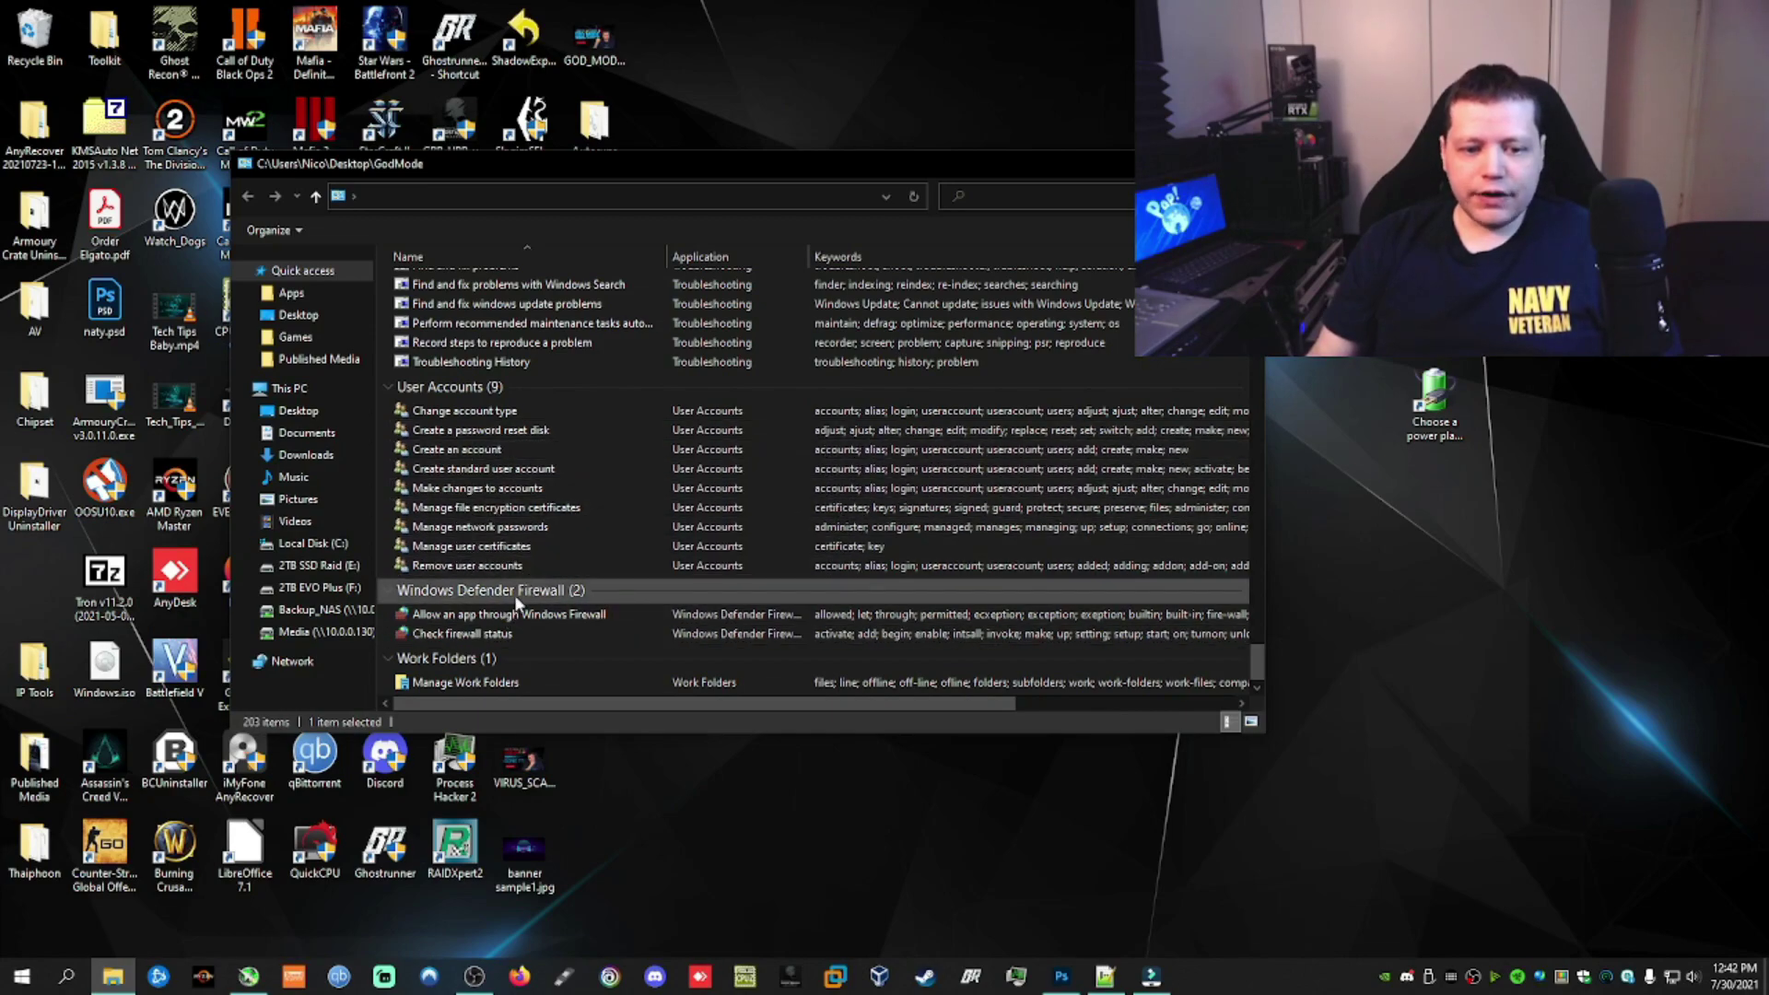
# Go back up through the GodMode list to the Programs and Features group
pyautogui.scroll(8, 520, 550)
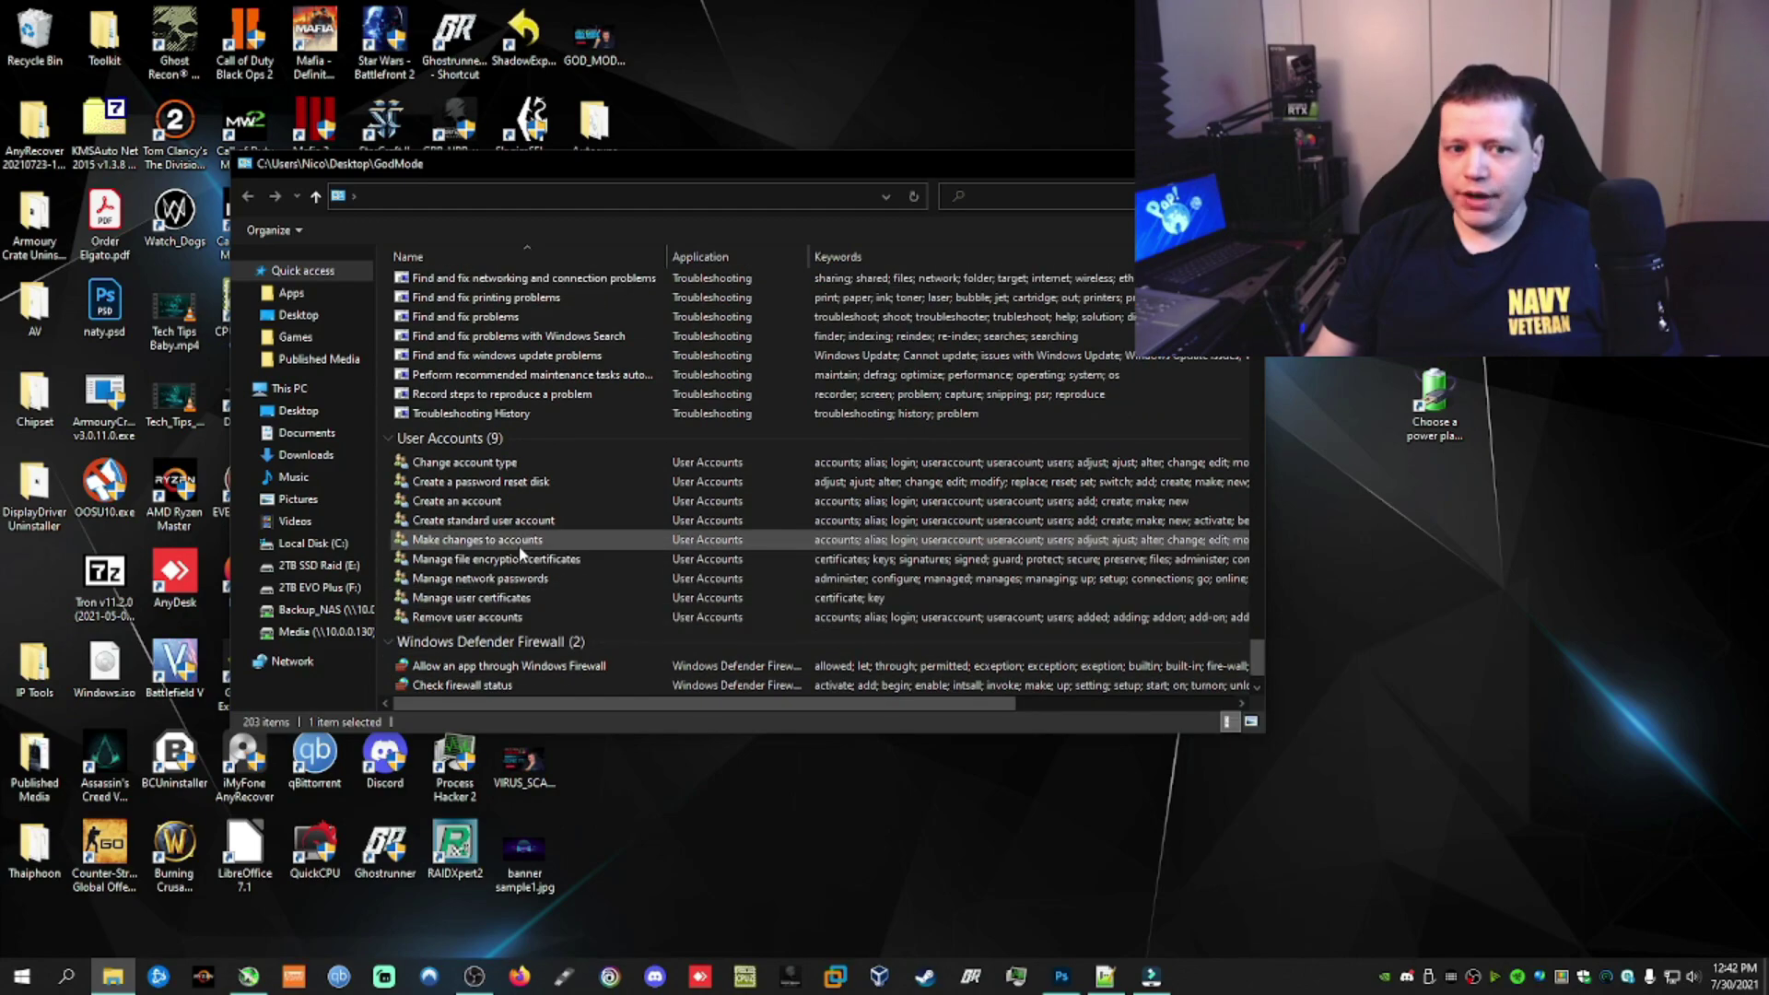
pyautogui.scroll(5, 521, 551)
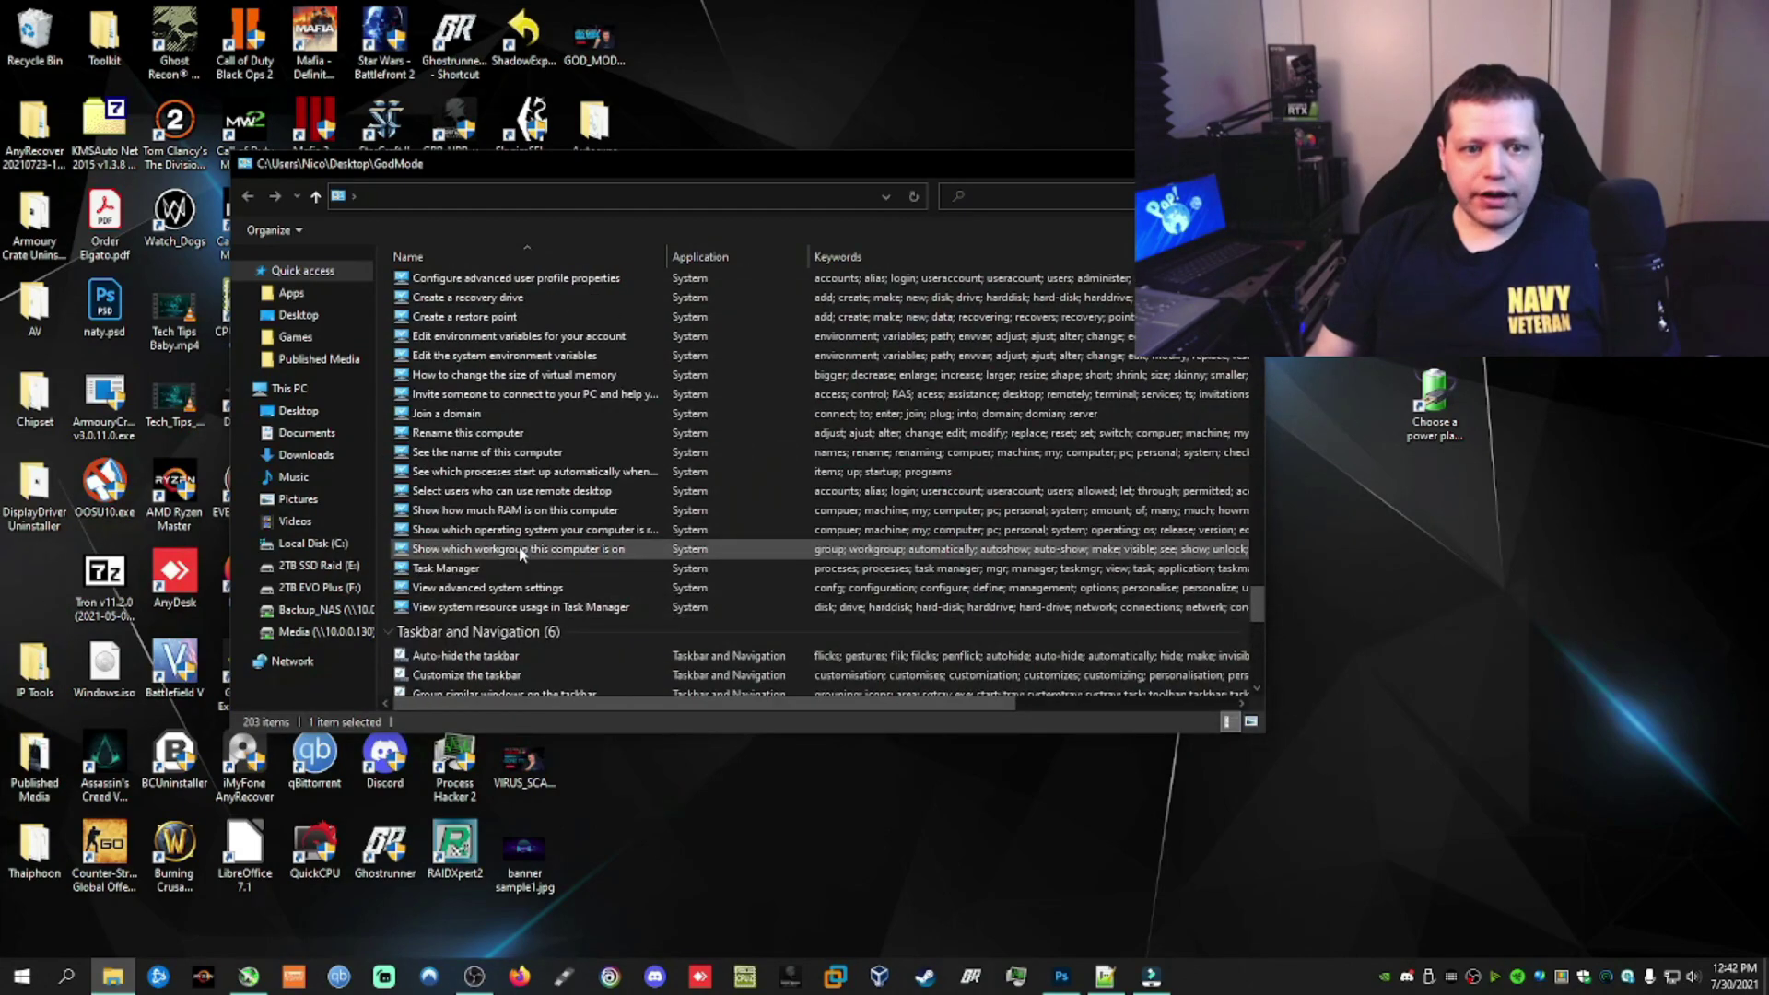
pyautogui.scroll(8, 462, 427)
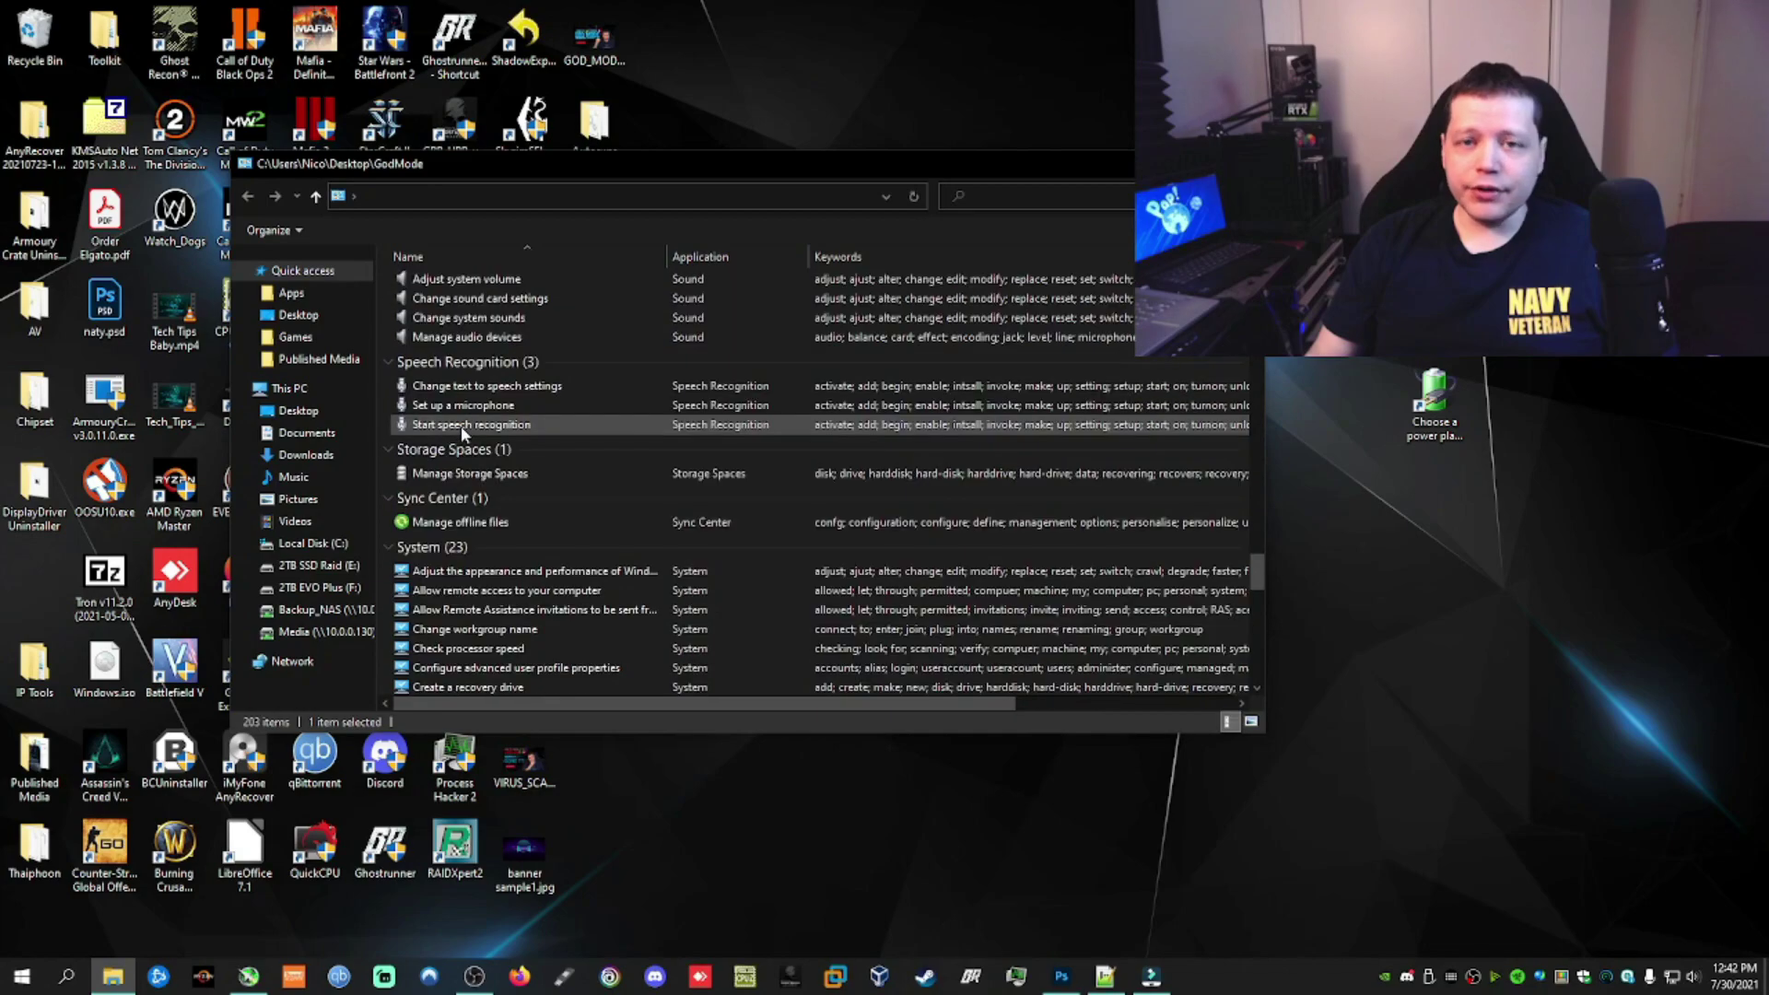
pyautogui.scroll(4, 462, 428)
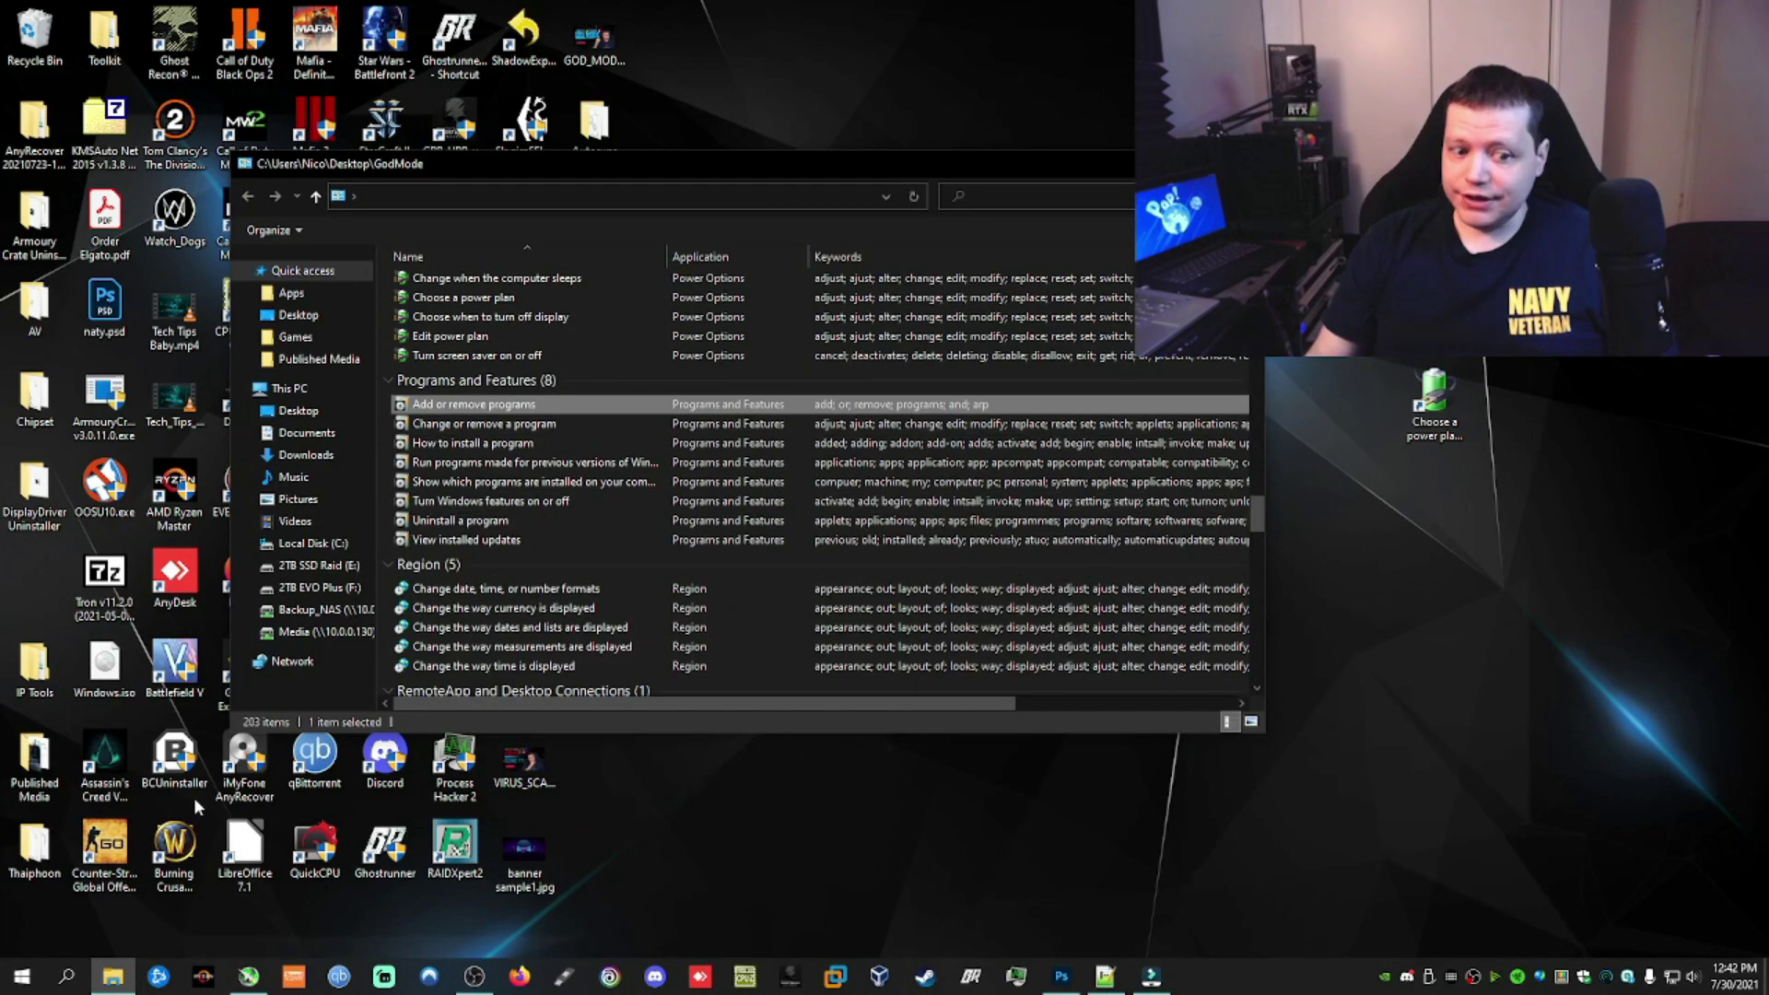
# Open Windows Settings, view the Apps & features page for comparison, and close Settings
pyautogui.click(7, 963)
pyautogui.click(26, 894)
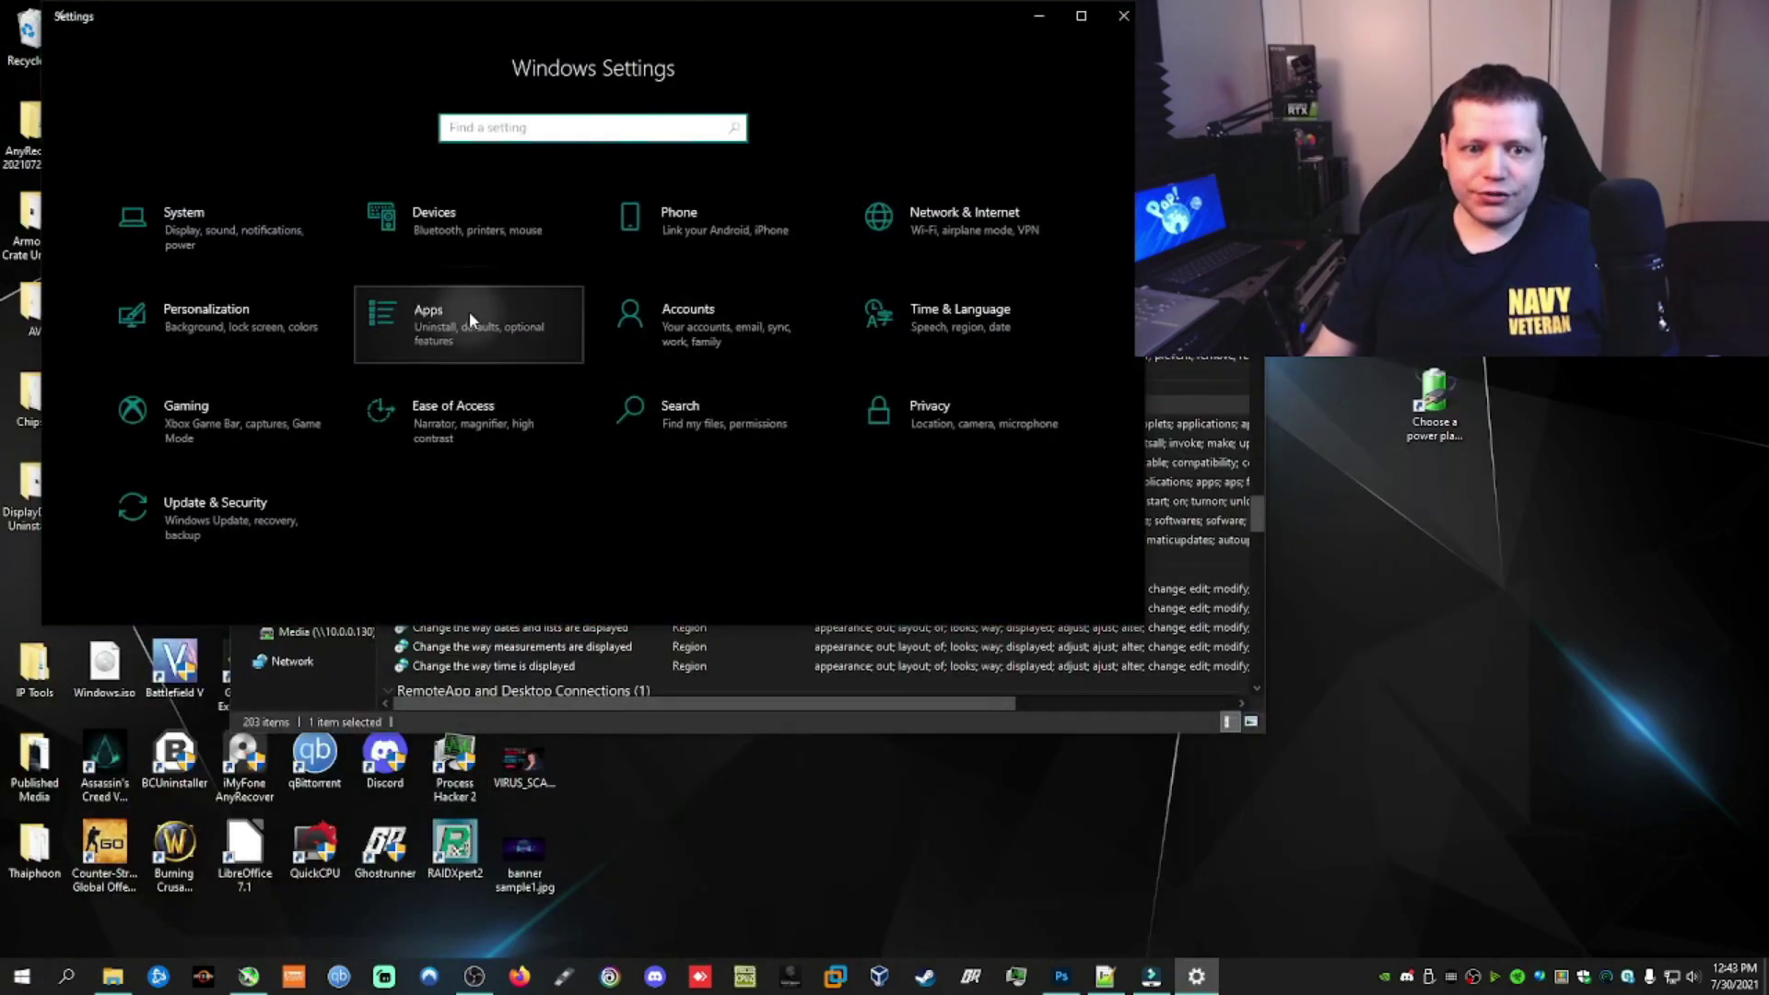
pyautogui.click(468, 312)
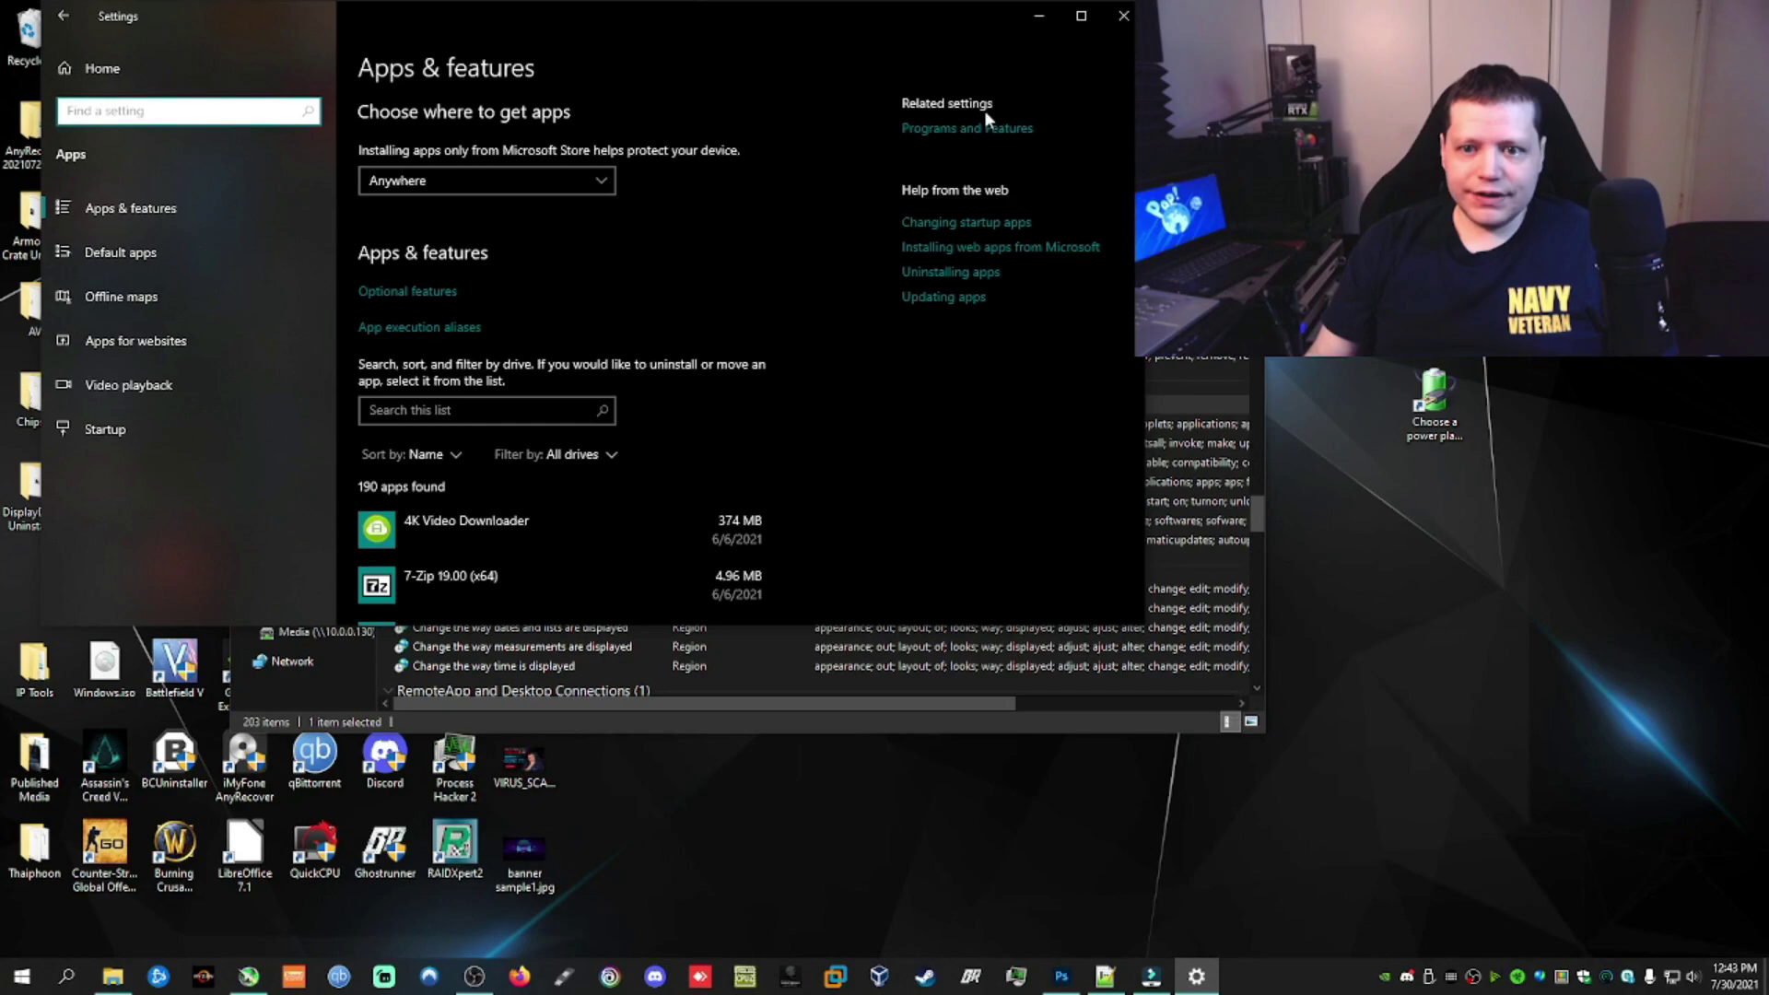
pyautogui.click(55, 19)
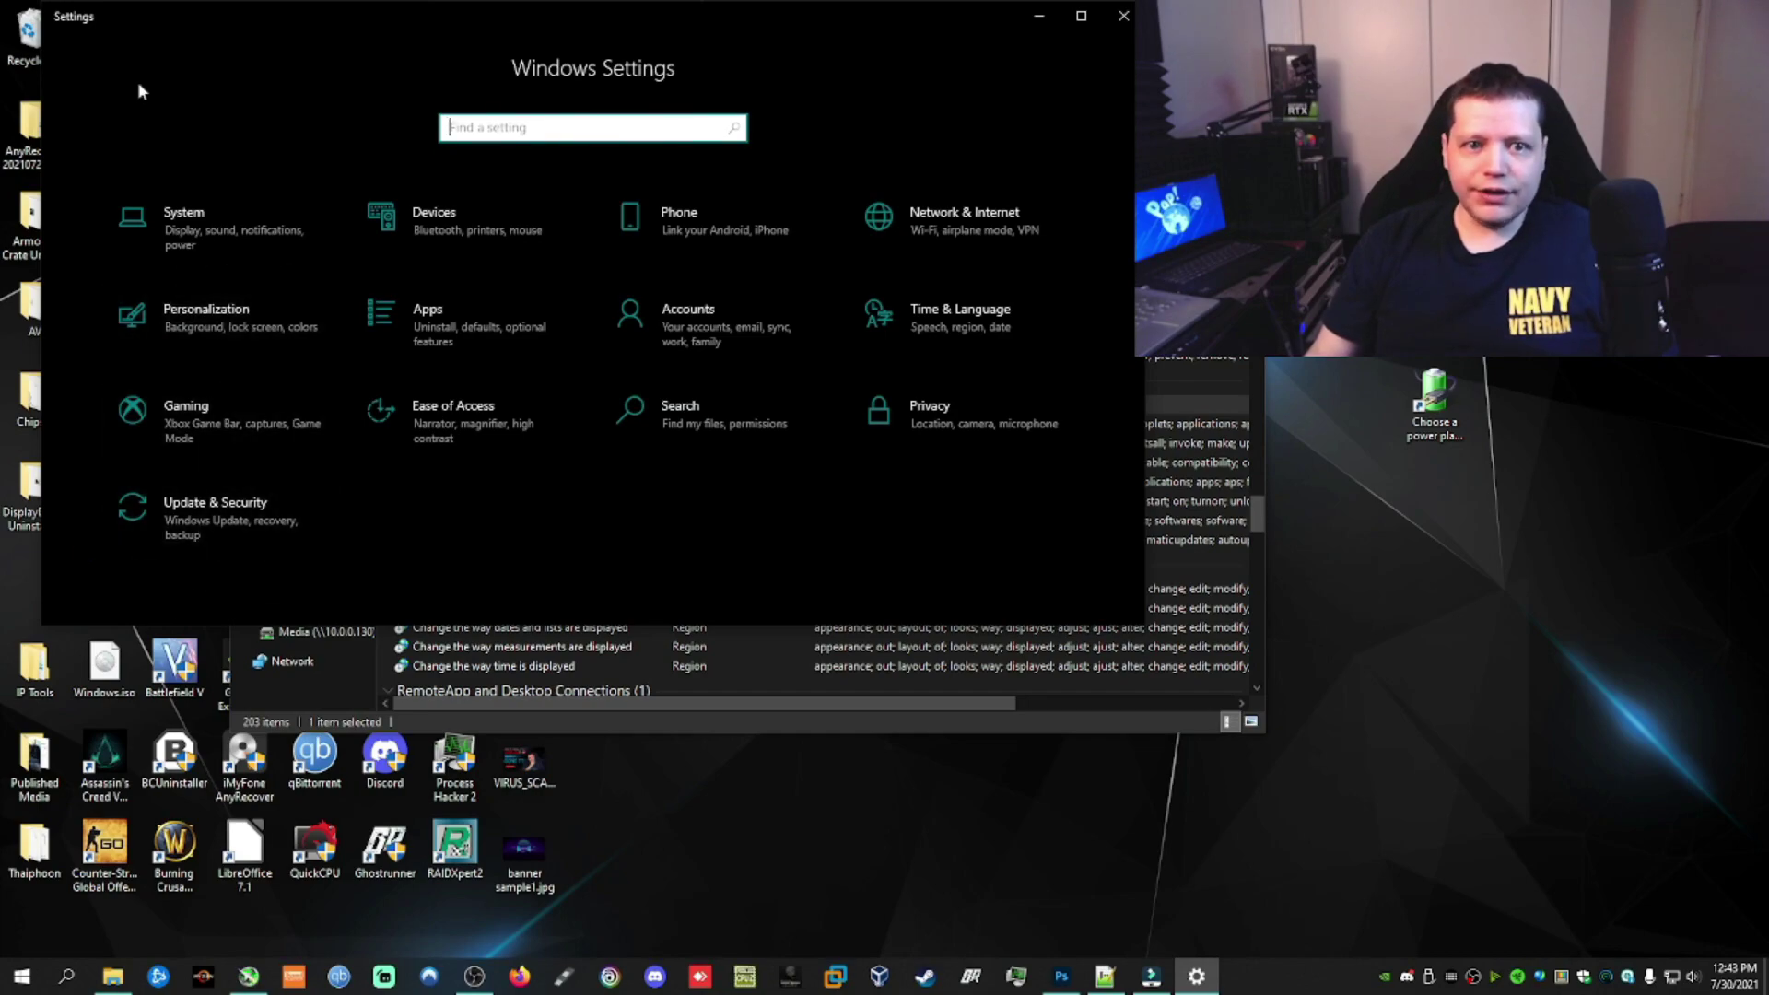
pyautogui.click(1123, 16)
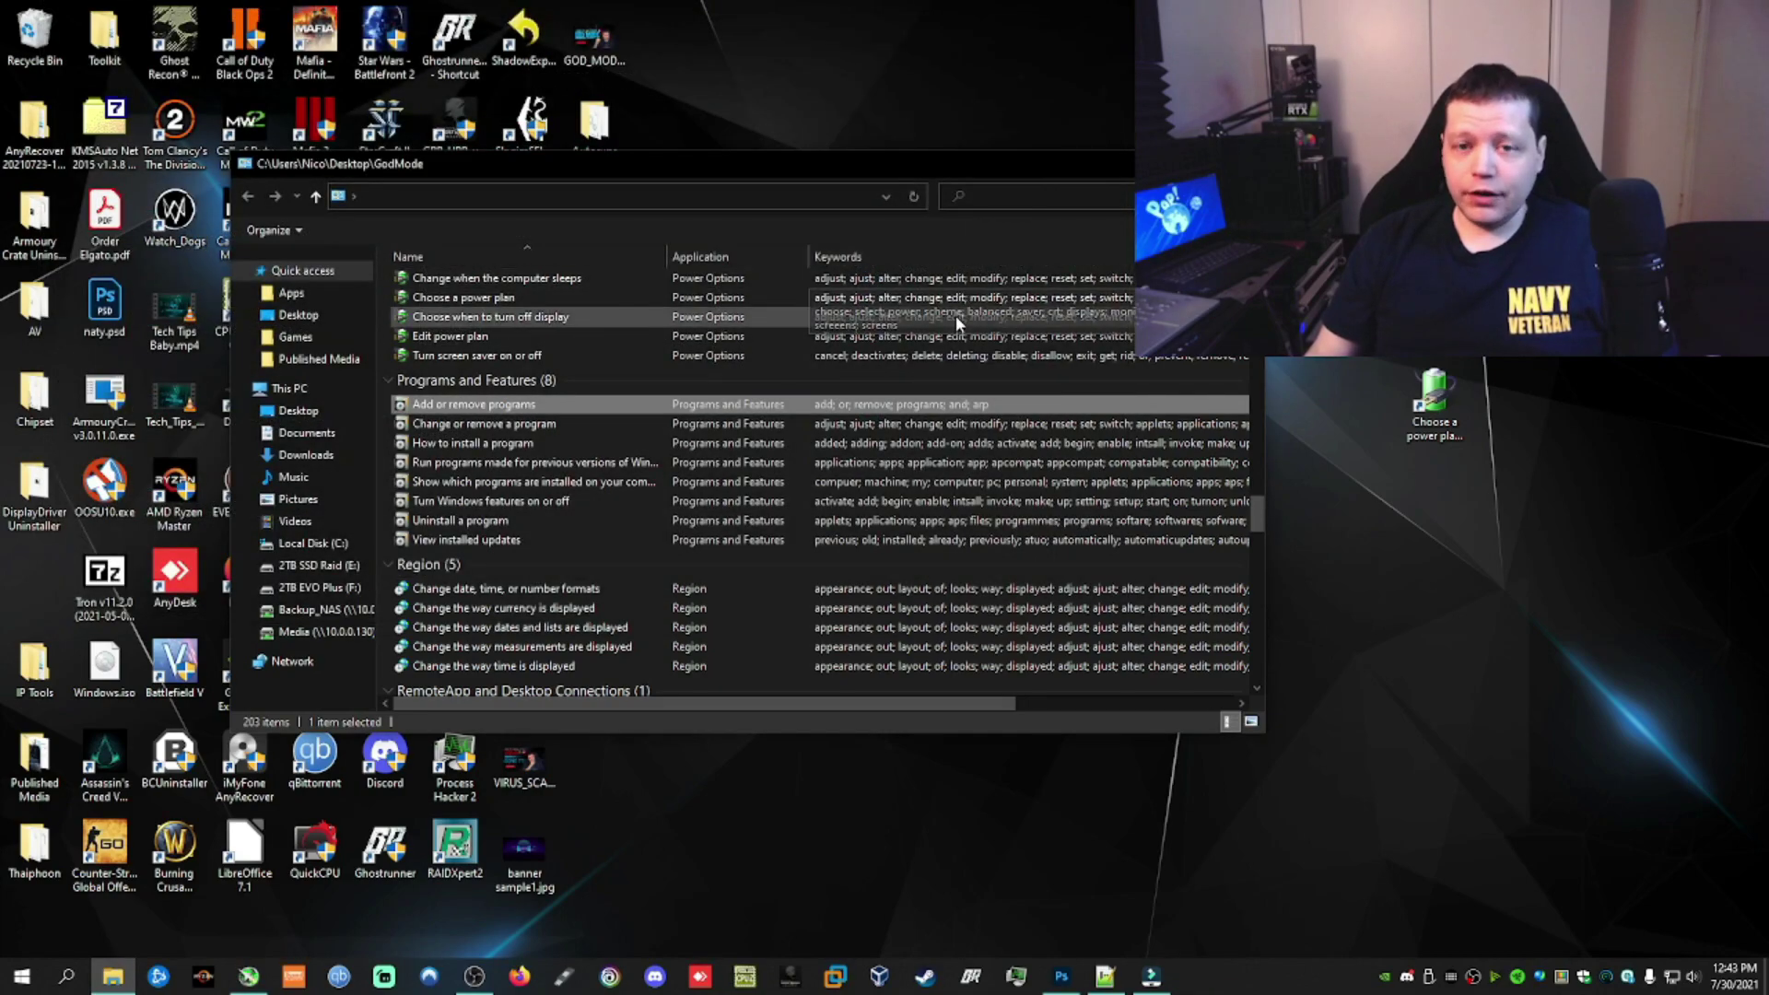
# Look back up through the GodMode list from Programs and Features to the Devices and Printers group
pyautogui.scroll(-2, 840, 417)
pyautogui.scroll(10, 833, 422)
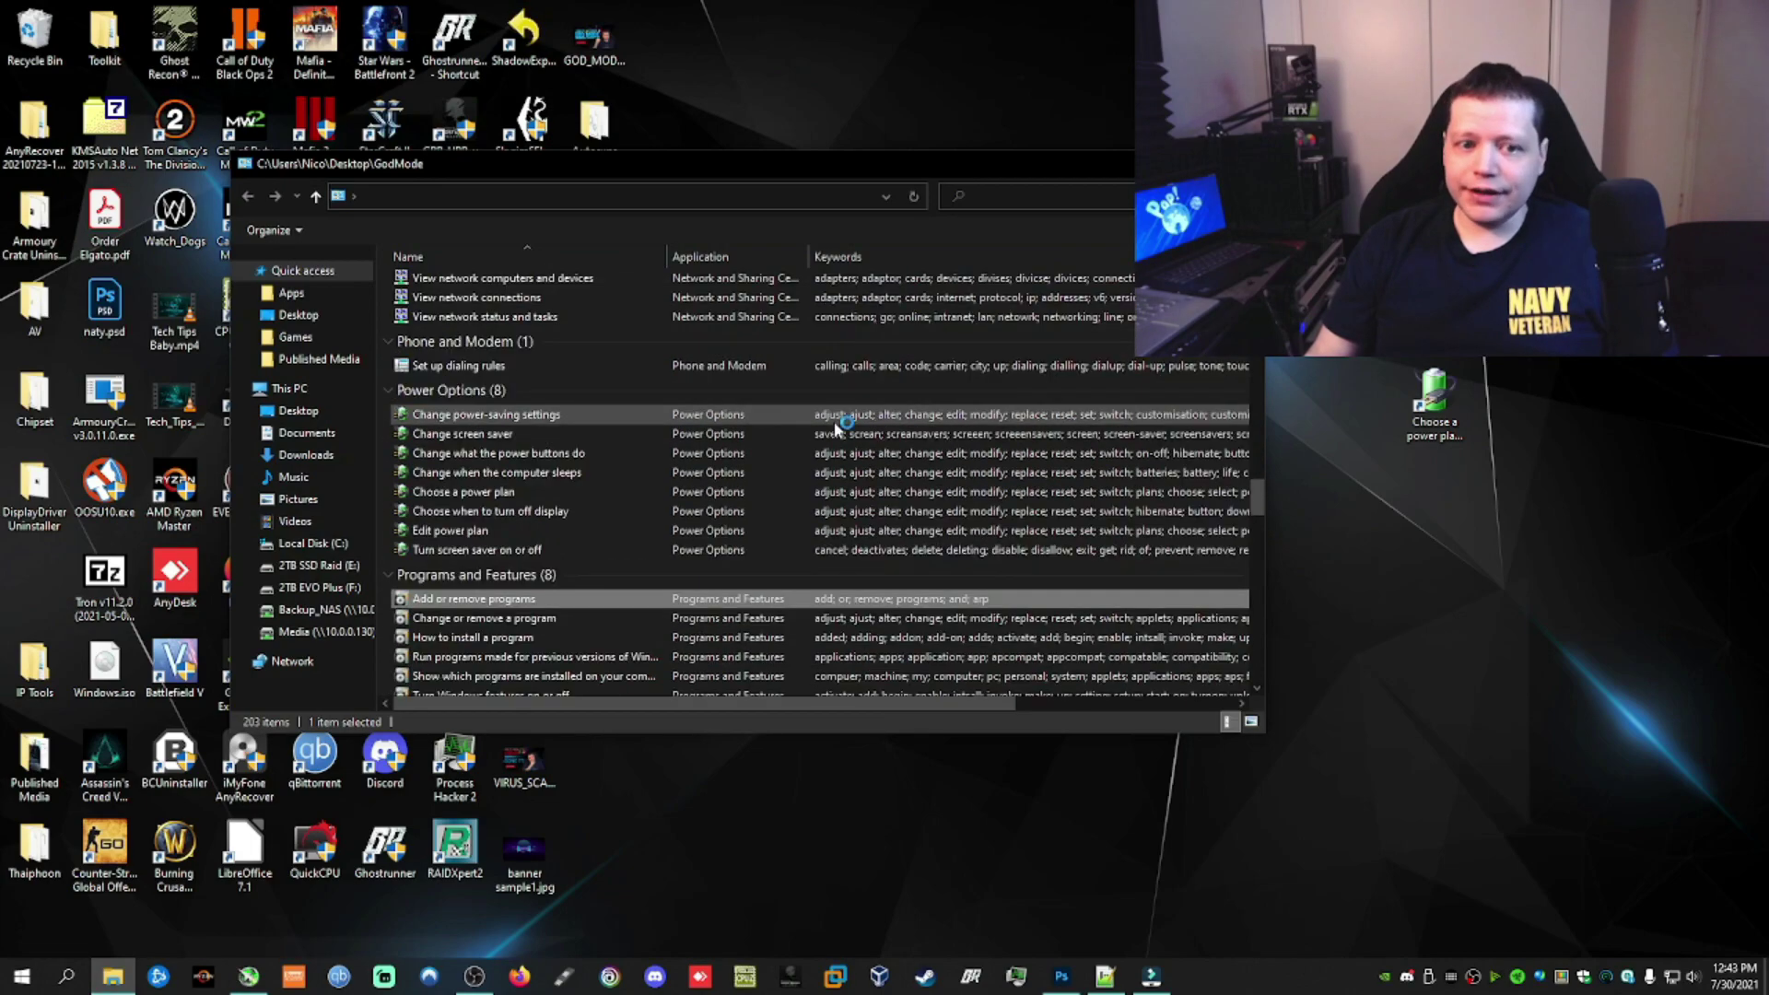
pyautogui.scroll(12, 834, 428)
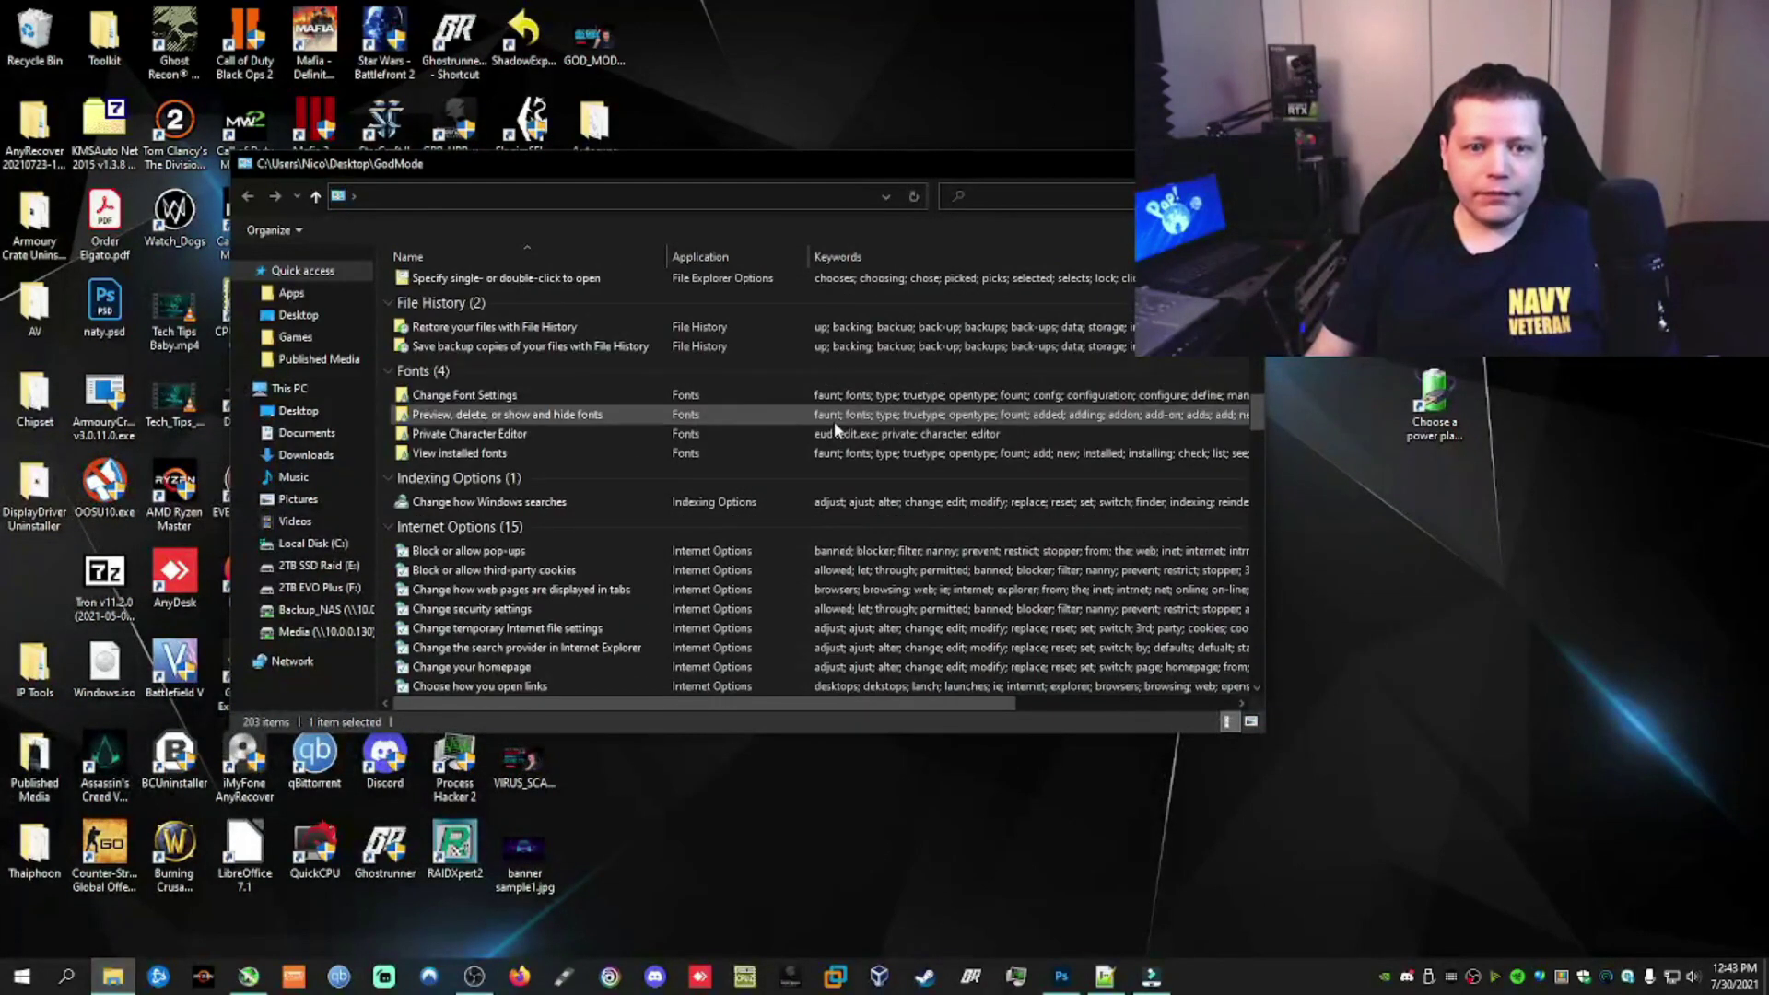
pyautogui.scroll(12, 834, 429)
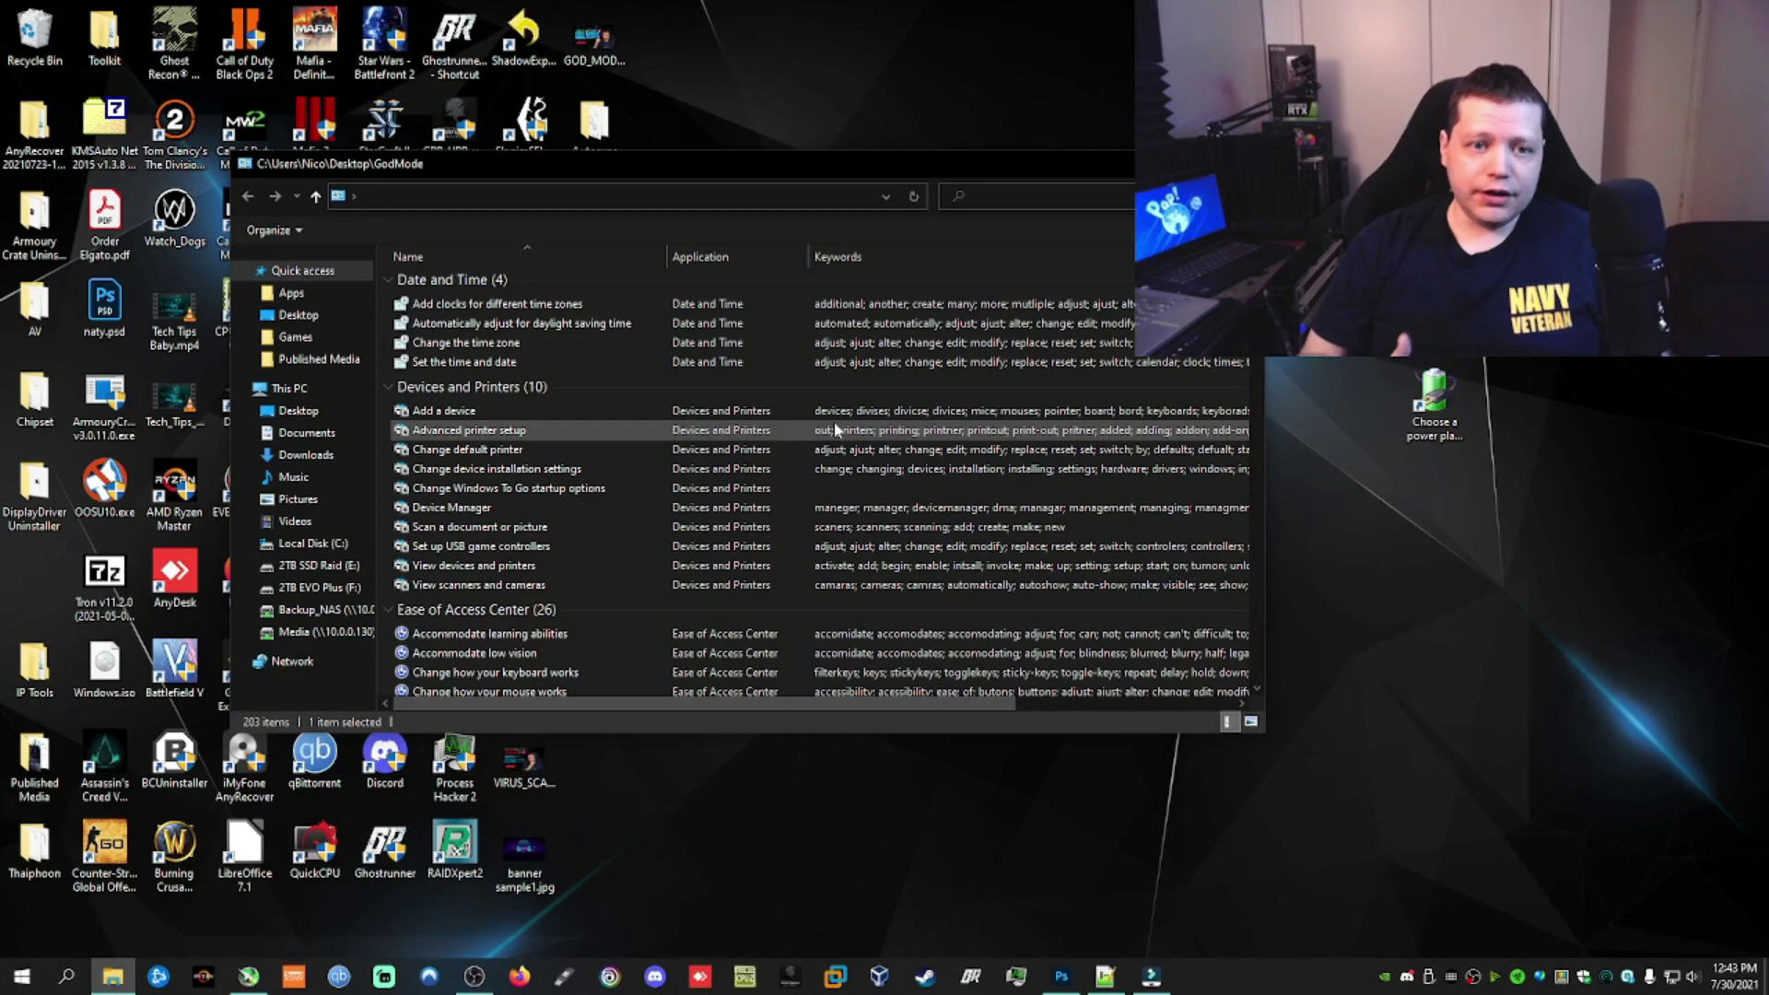
pyautogui.doubleClick(833, 425)
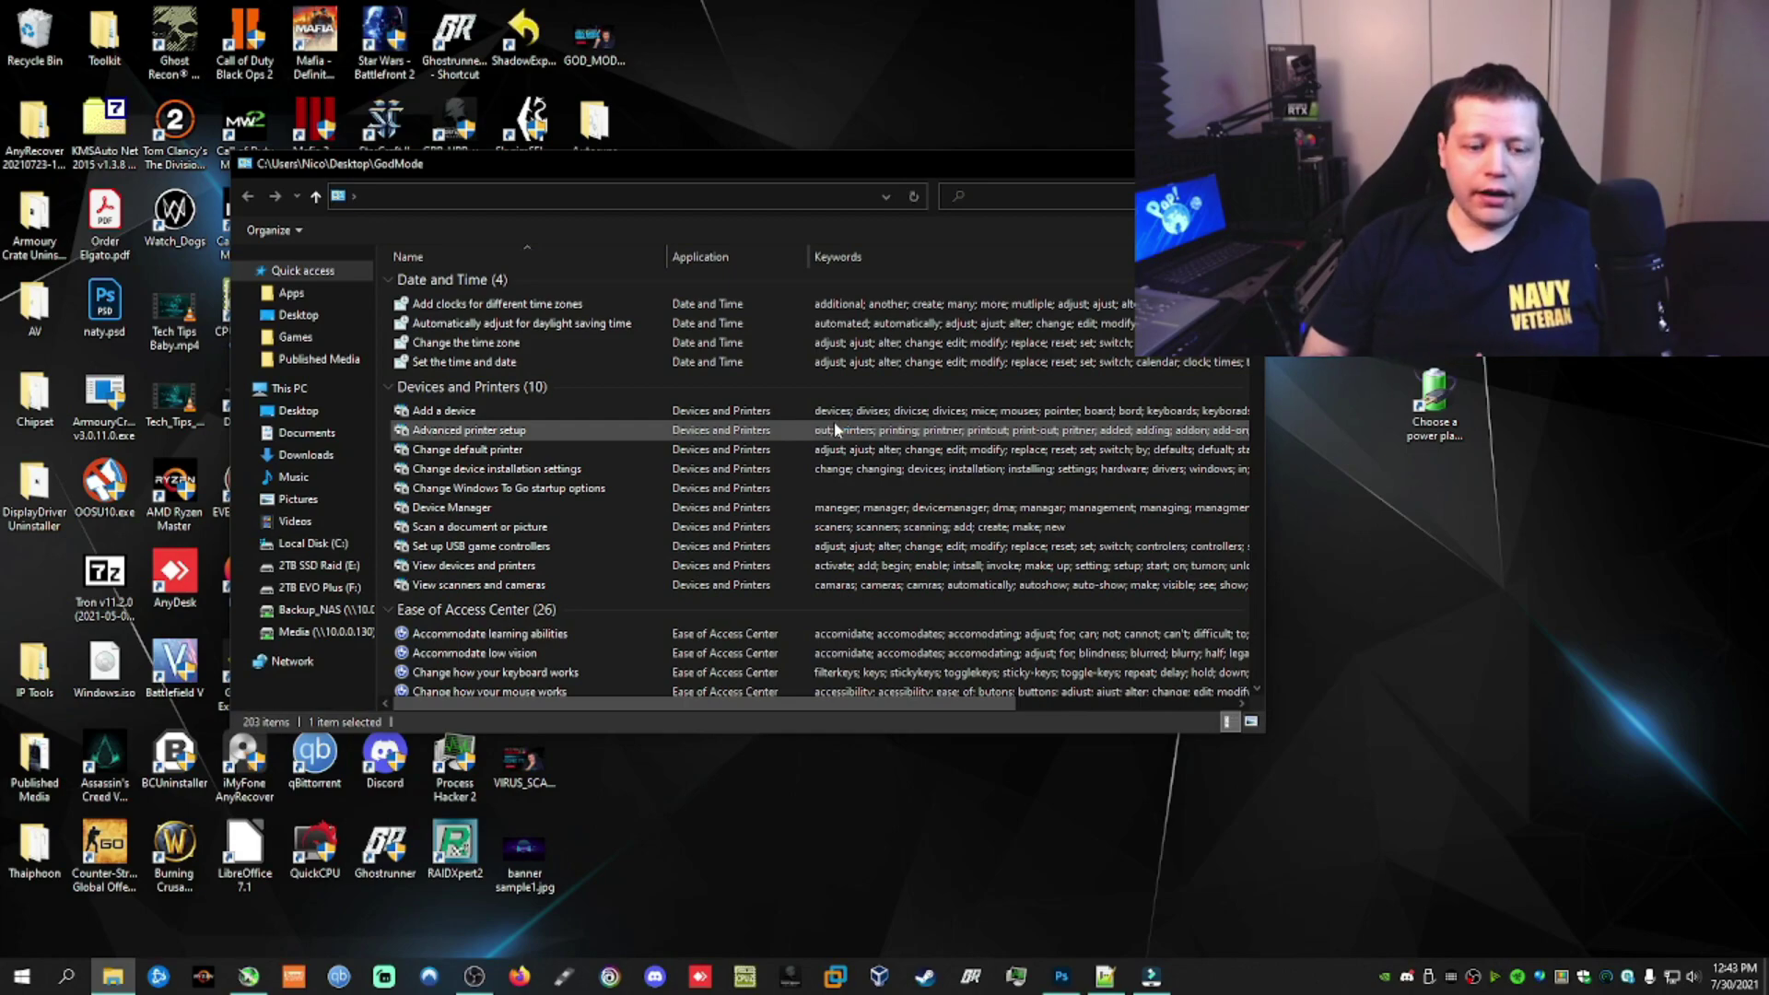